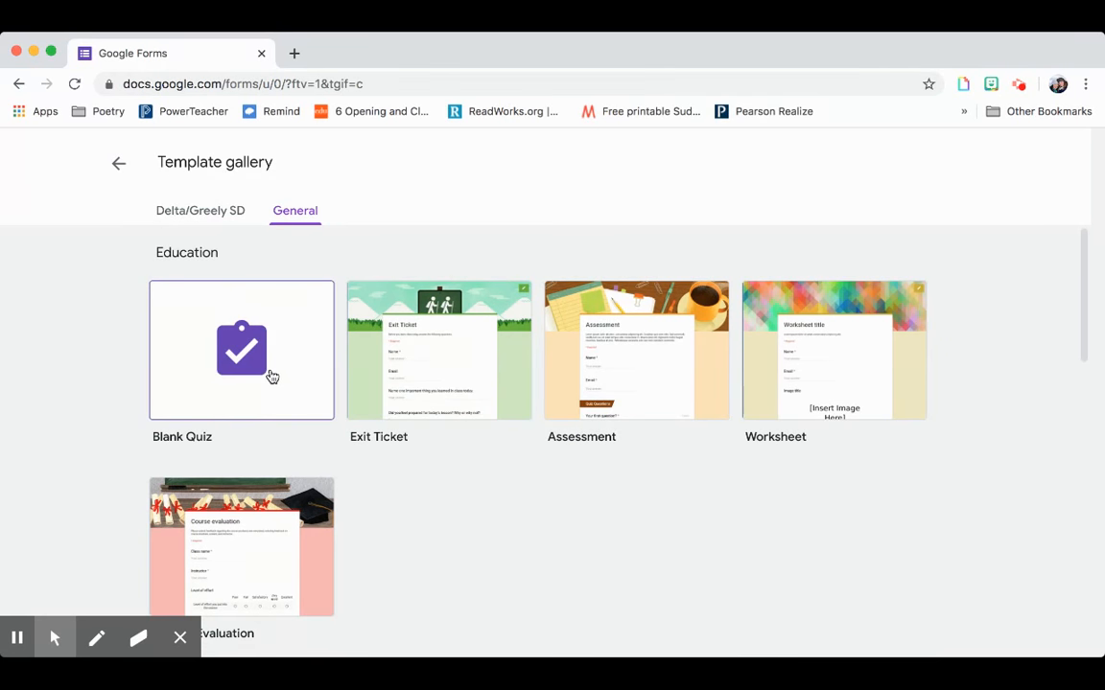
Create a form from the Blank Quiz template and title it "Tech Session QUIZ".
click(272, 376)
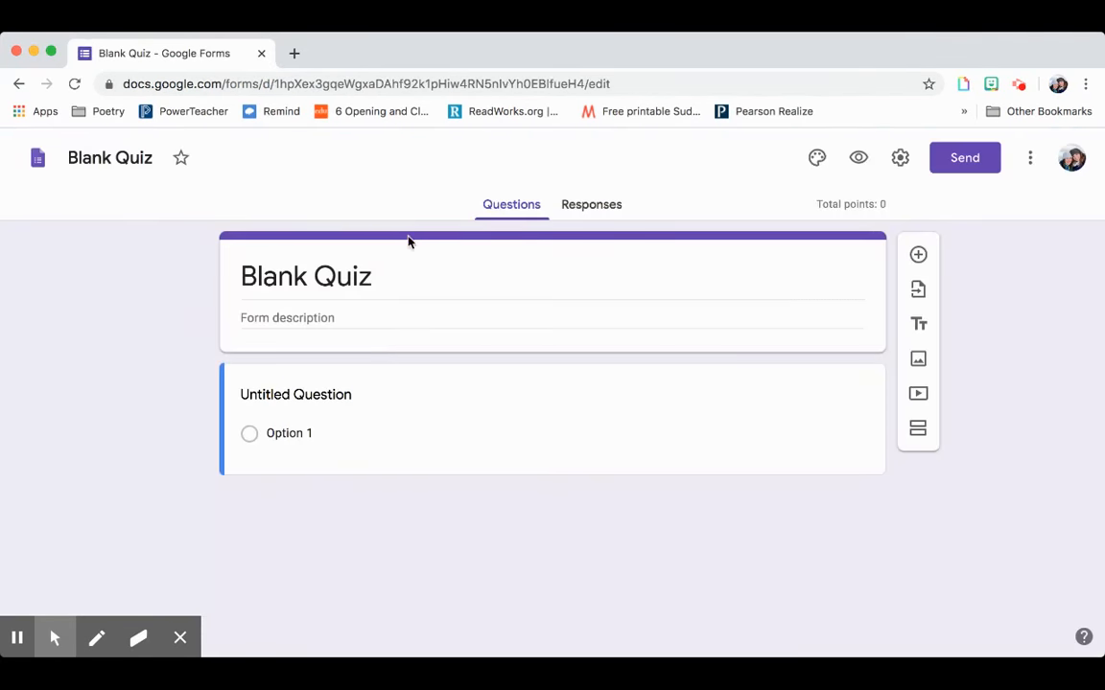
click(296, 271)
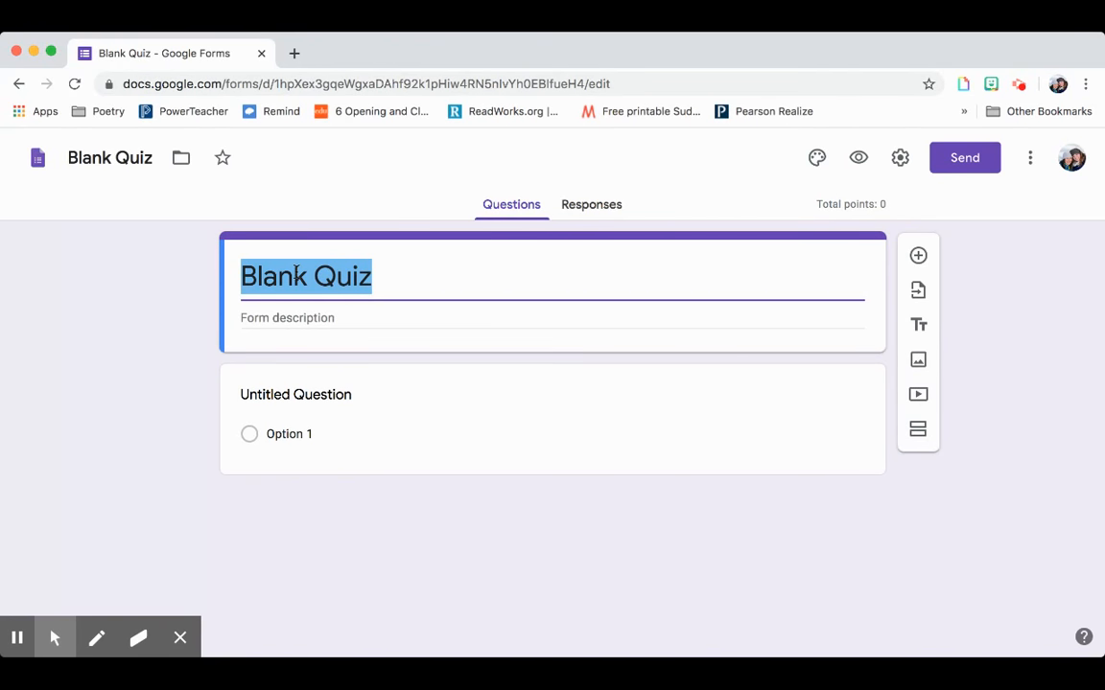
text(Tech S)
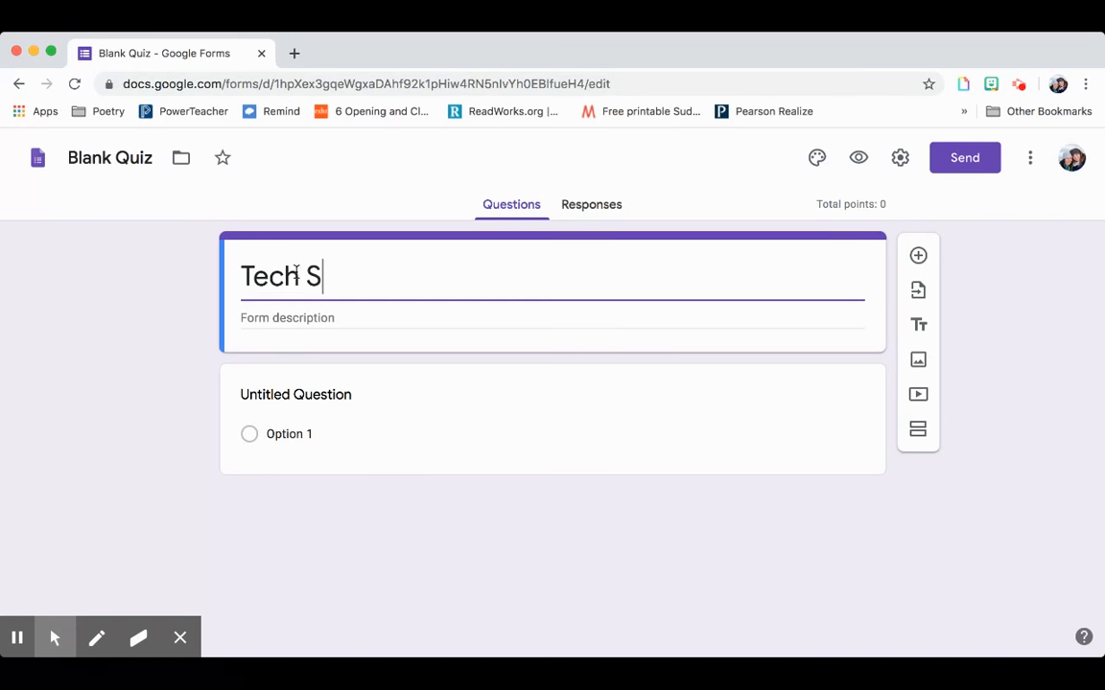
text(ession QUIZ)
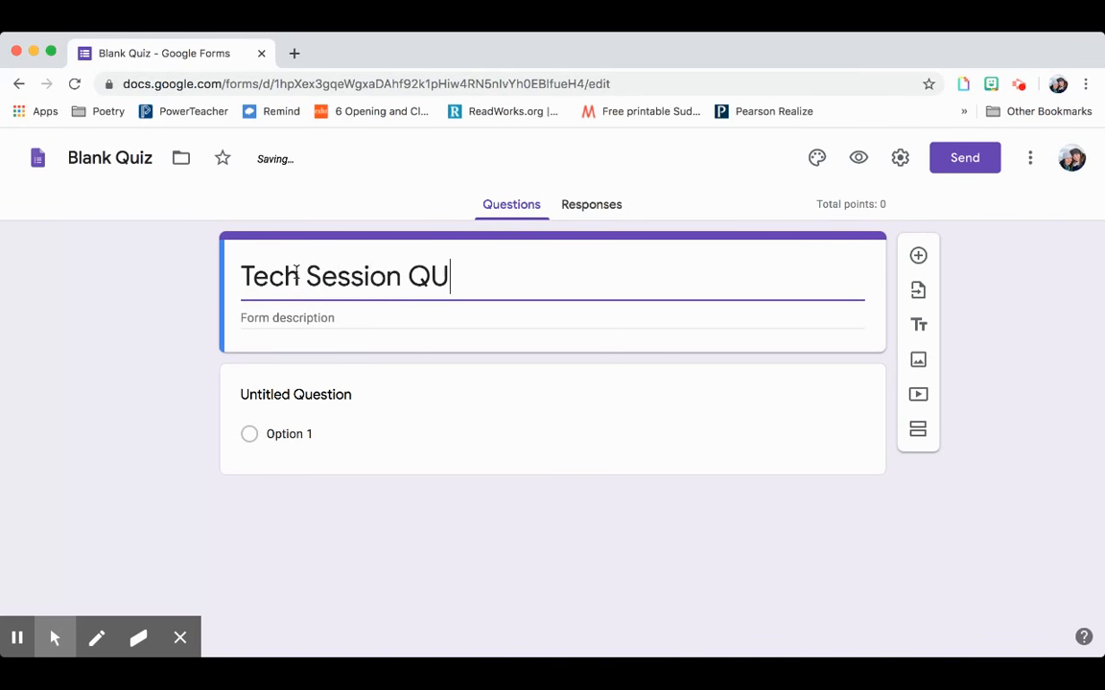
Rename the form file as "Tech Session QUIZ" to match the title inside the form.
click(115, 160)
double_click(113, 159)
triple_click(108, 161)
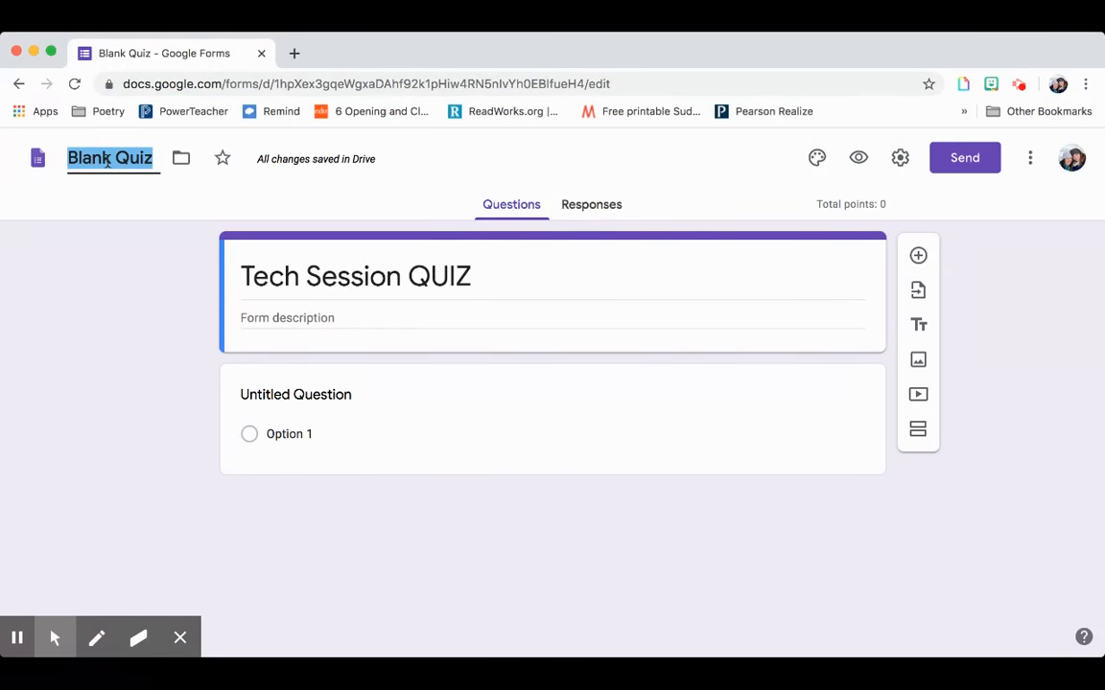
text(TechSession QUIZ)
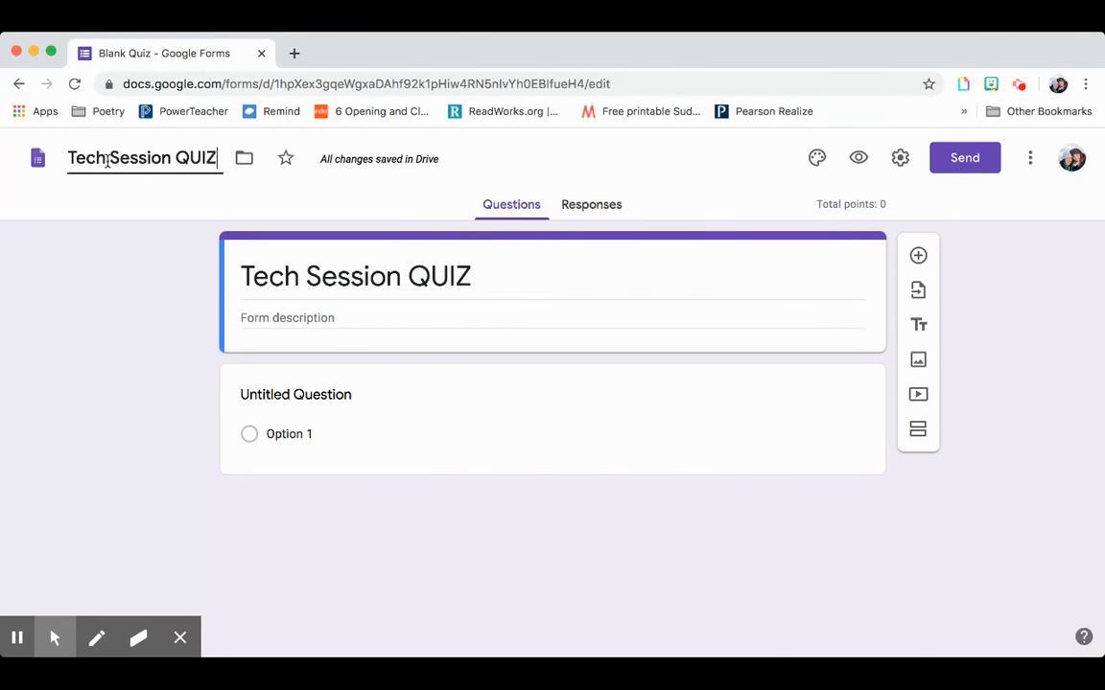
click(370, 320)
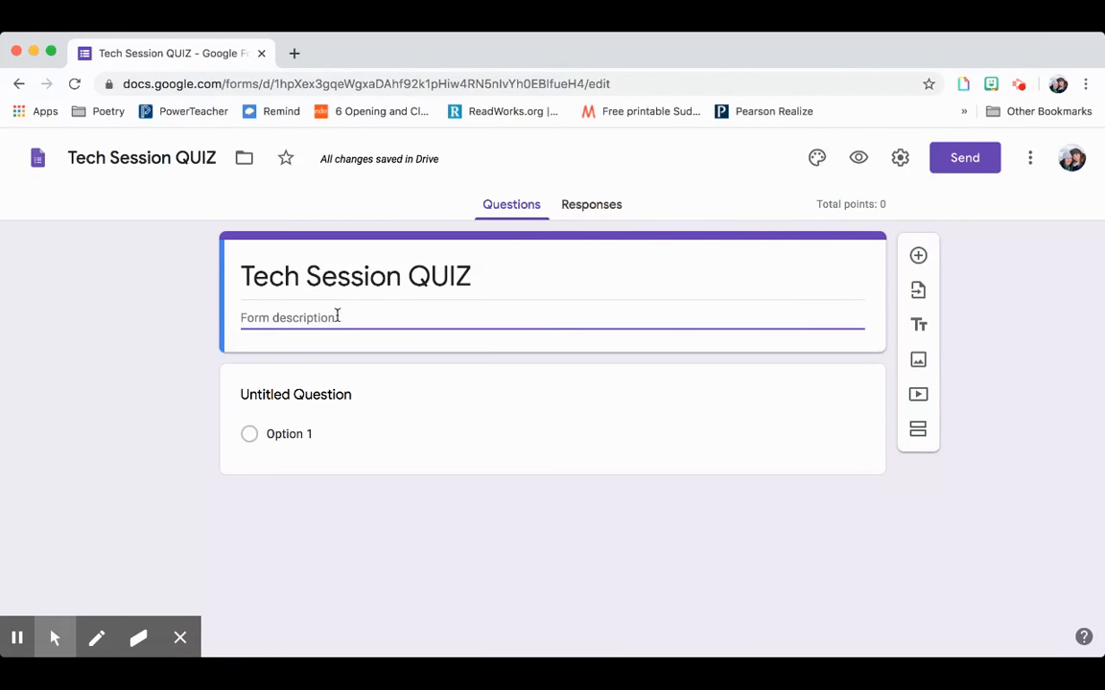
click(125, 340)
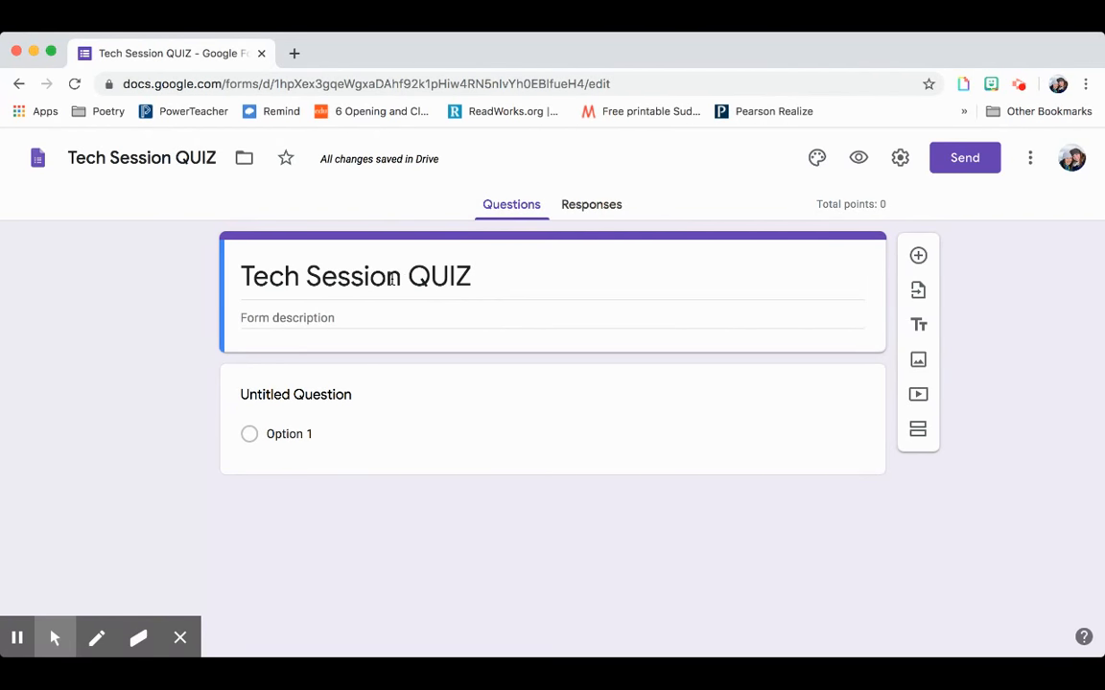
click(375, 320)
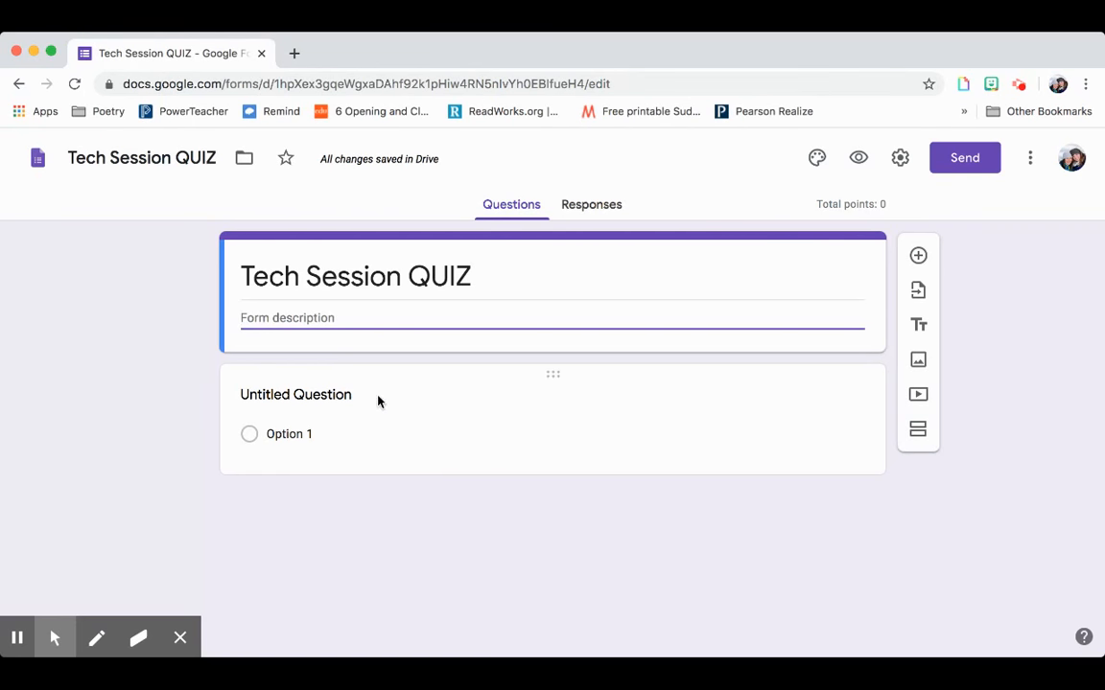
click(416, 394)
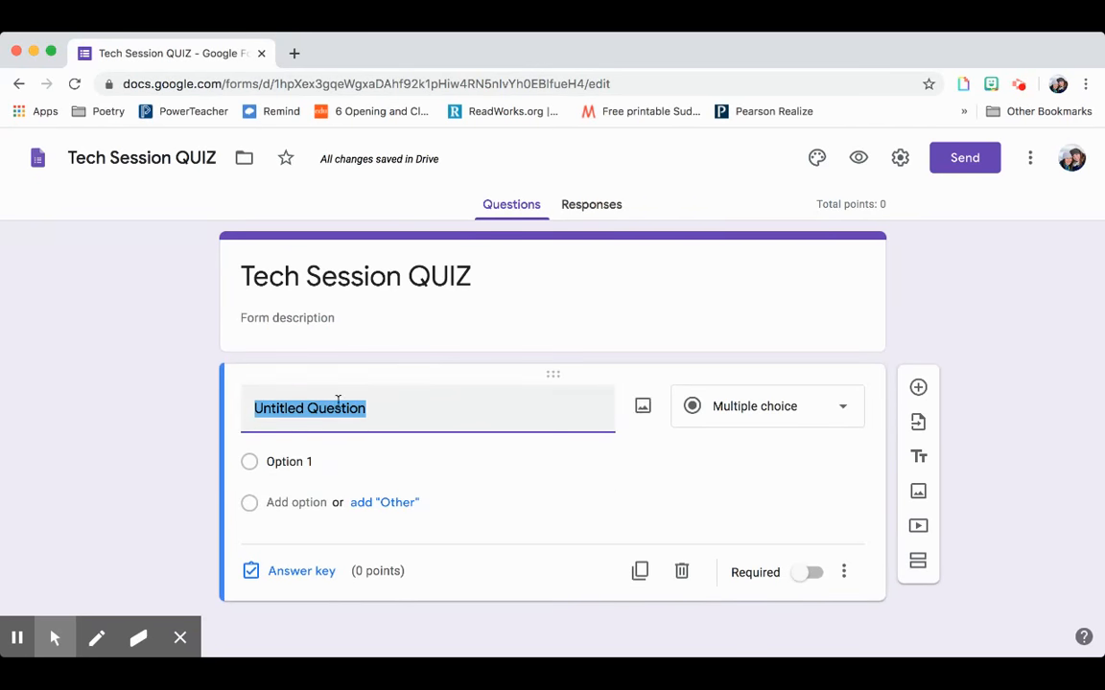
click(165, 408)
click(331, 317)
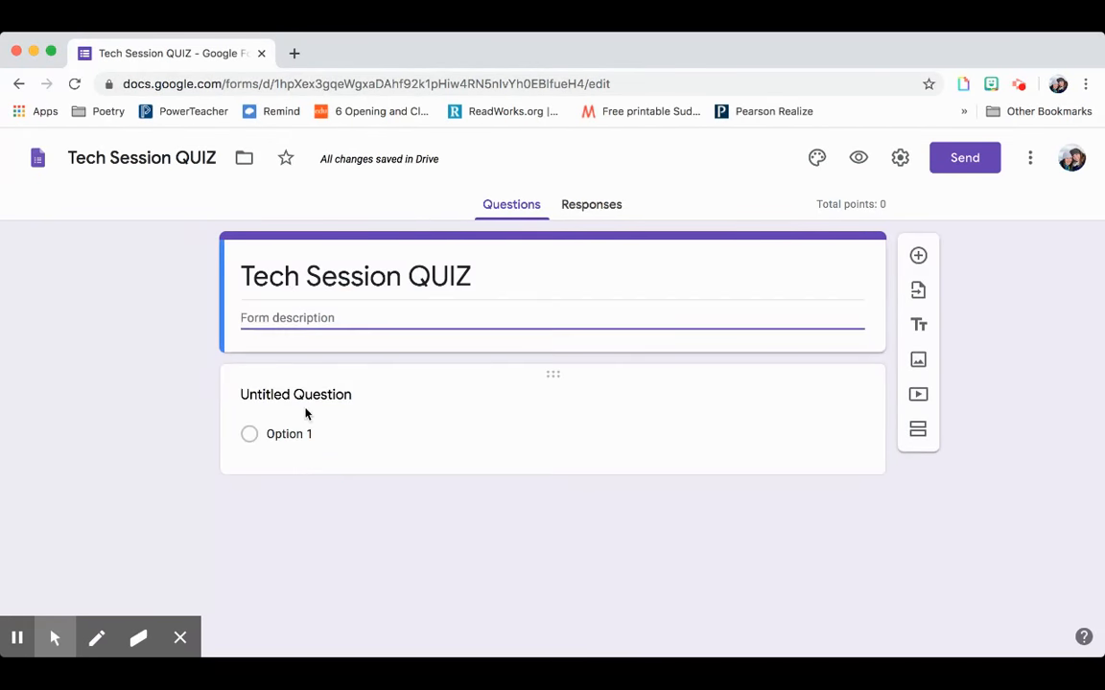
Replace the untitled question's text with "What is this session about?".
click(307, 398)
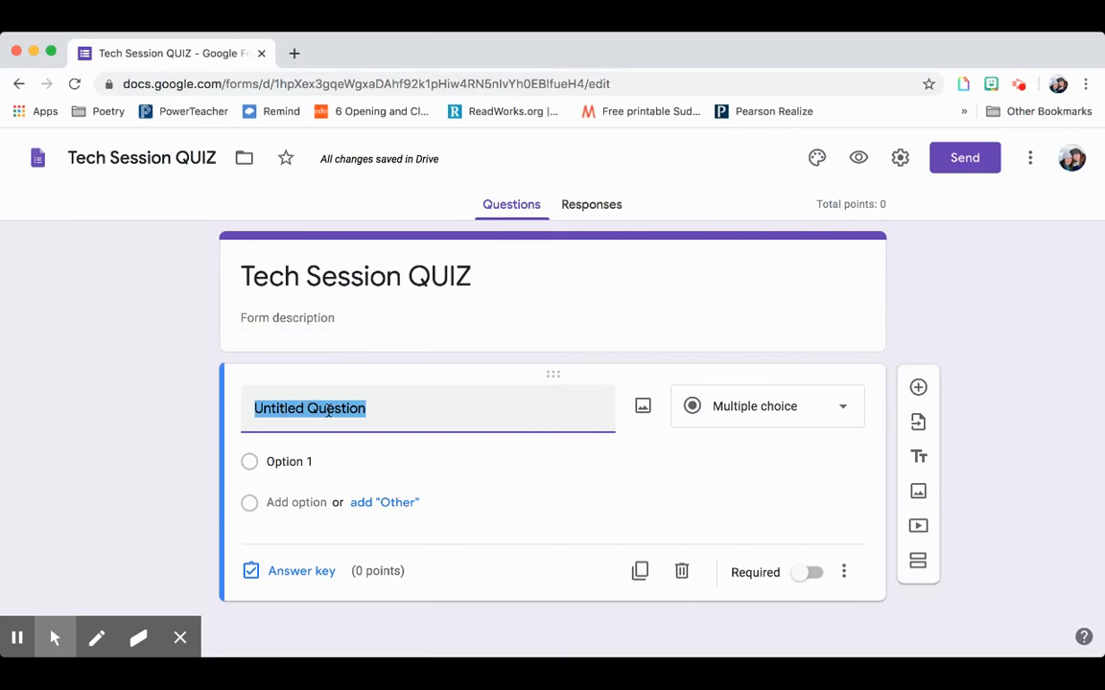
text(What)
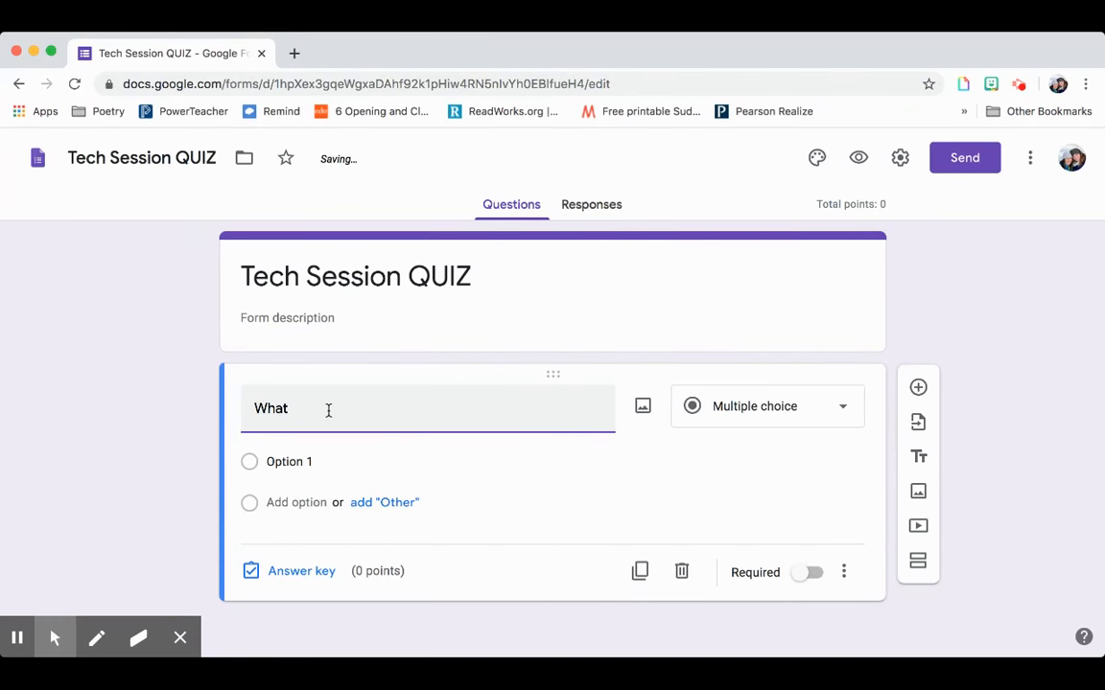
text( is this session)
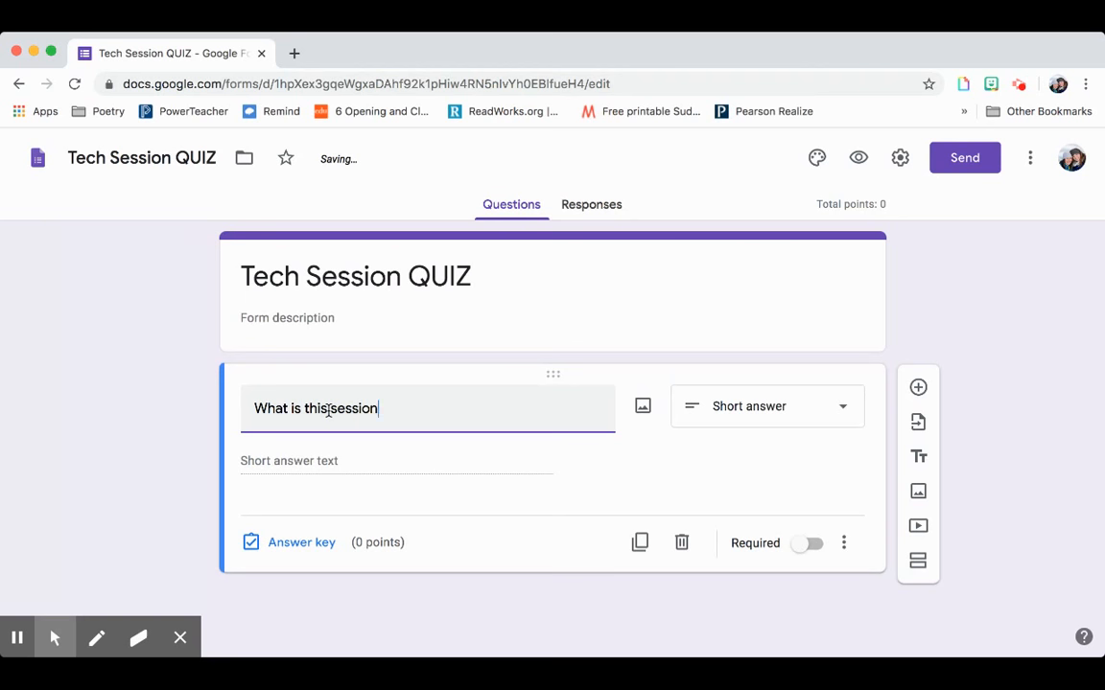
text( about?)
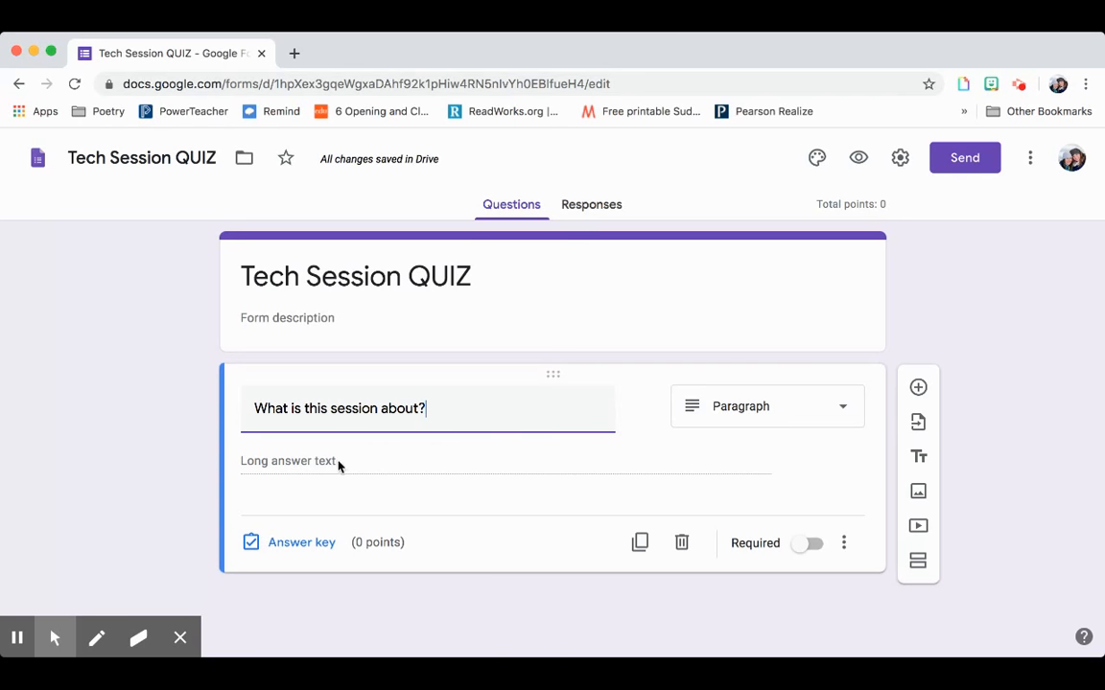
Set the answer type of the session question to Short answer.
click(729, 425)
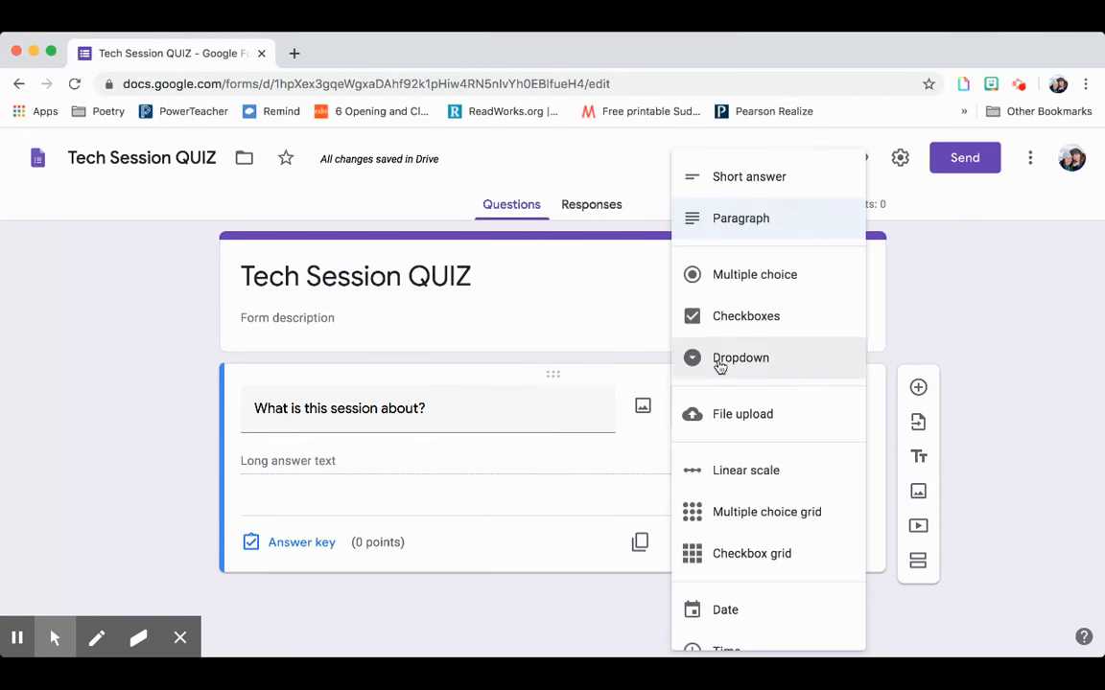
click(784, 178)
click(327, 469)
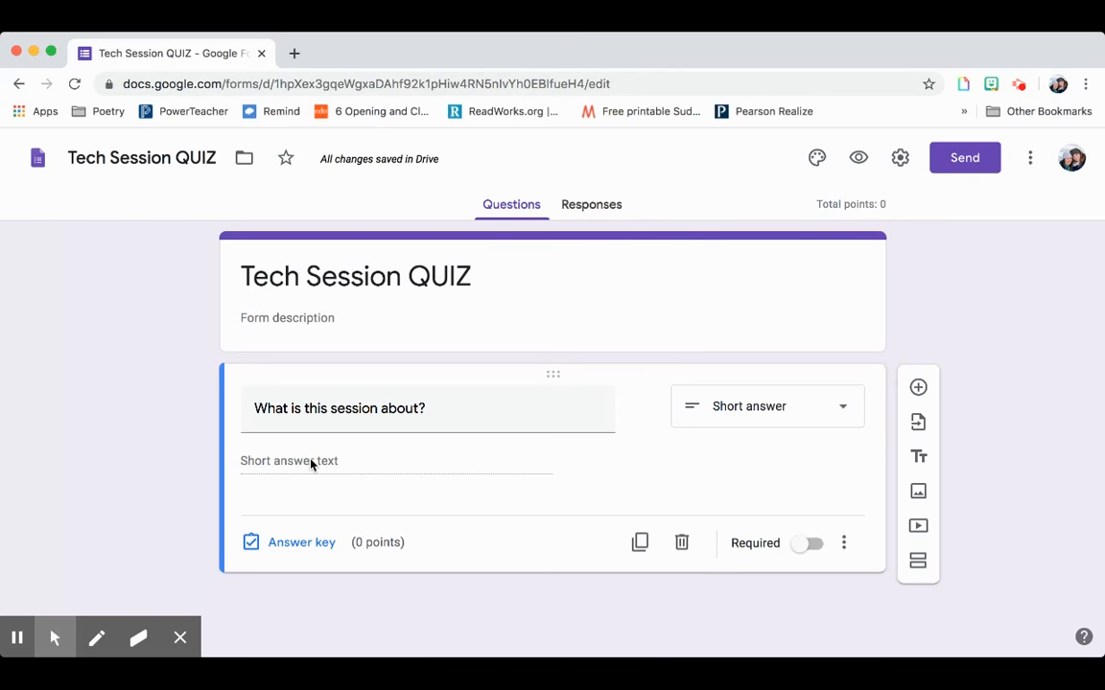
Make the session question Multiple choice and enter "Google Forms" as its first option.
click(740, 416)
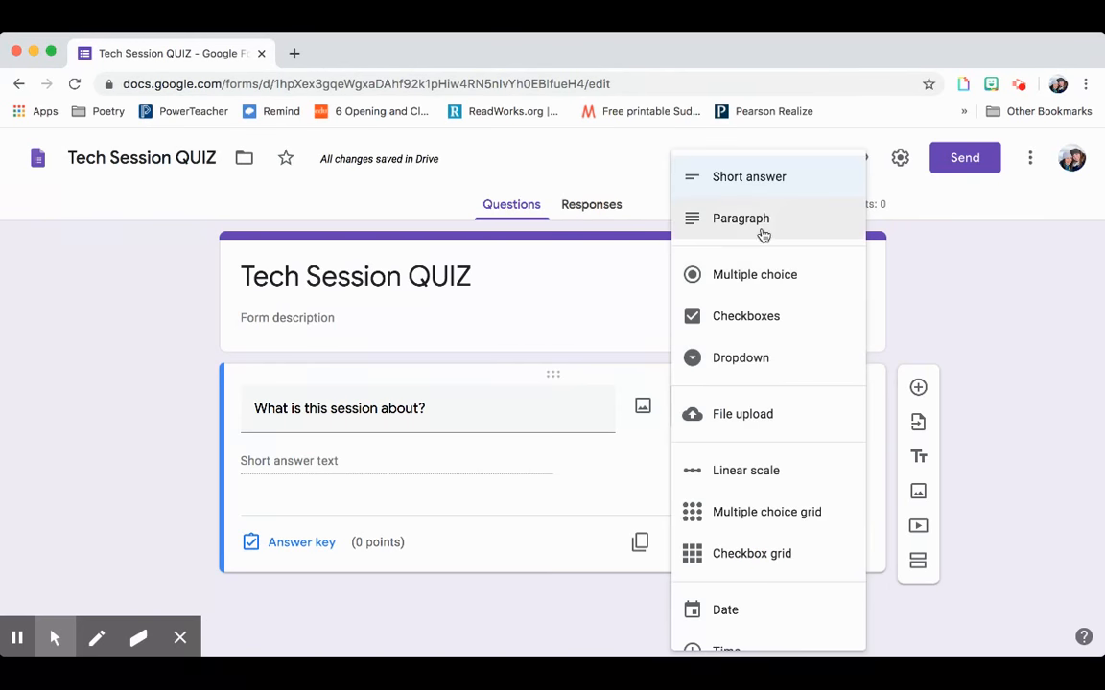
click(772, 276)
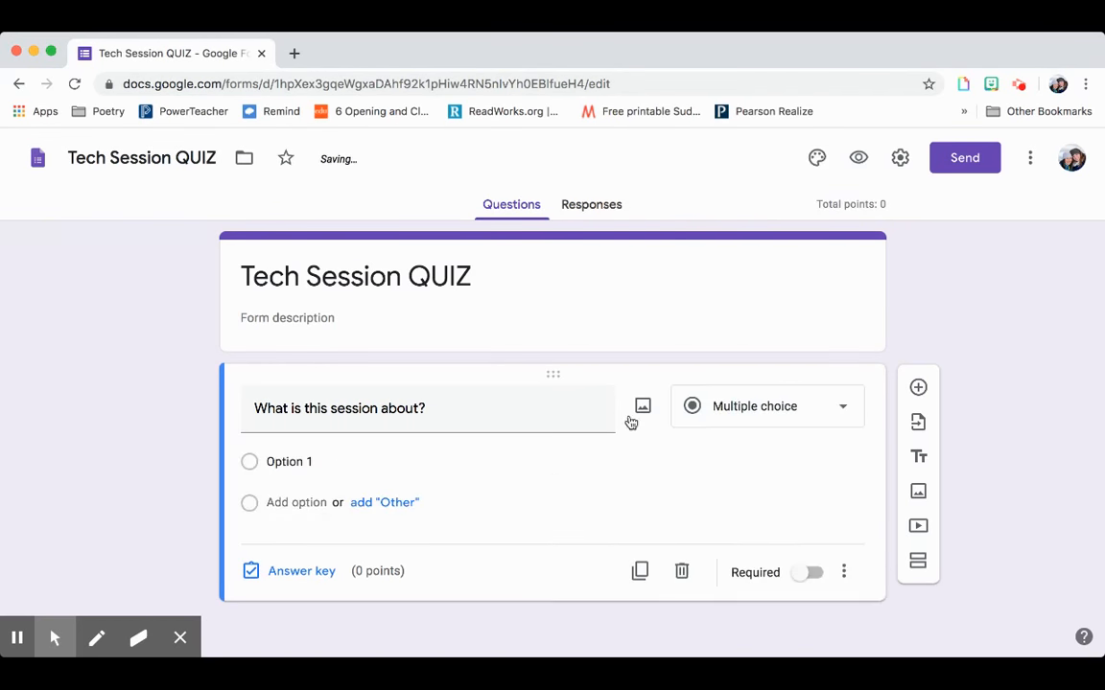
click(287, 462)
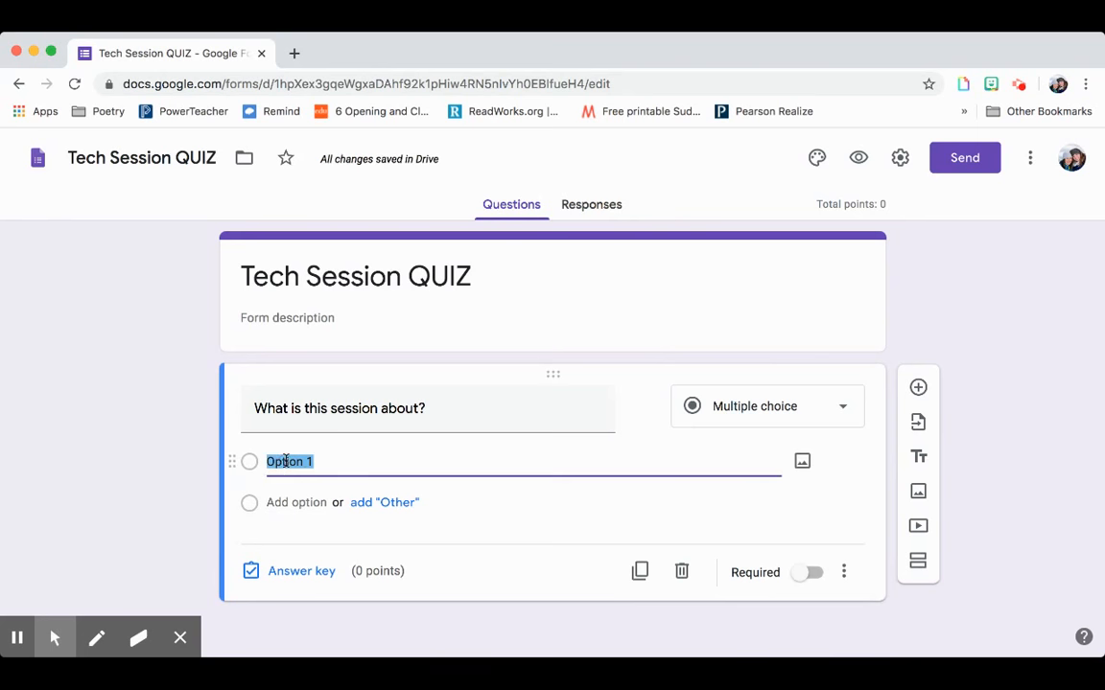
text(Google FOR)
key(BackSpace)
key(BackSpace)
text(orms)
Add a second answer option named "Slides" to the session question.
click(307, 500)
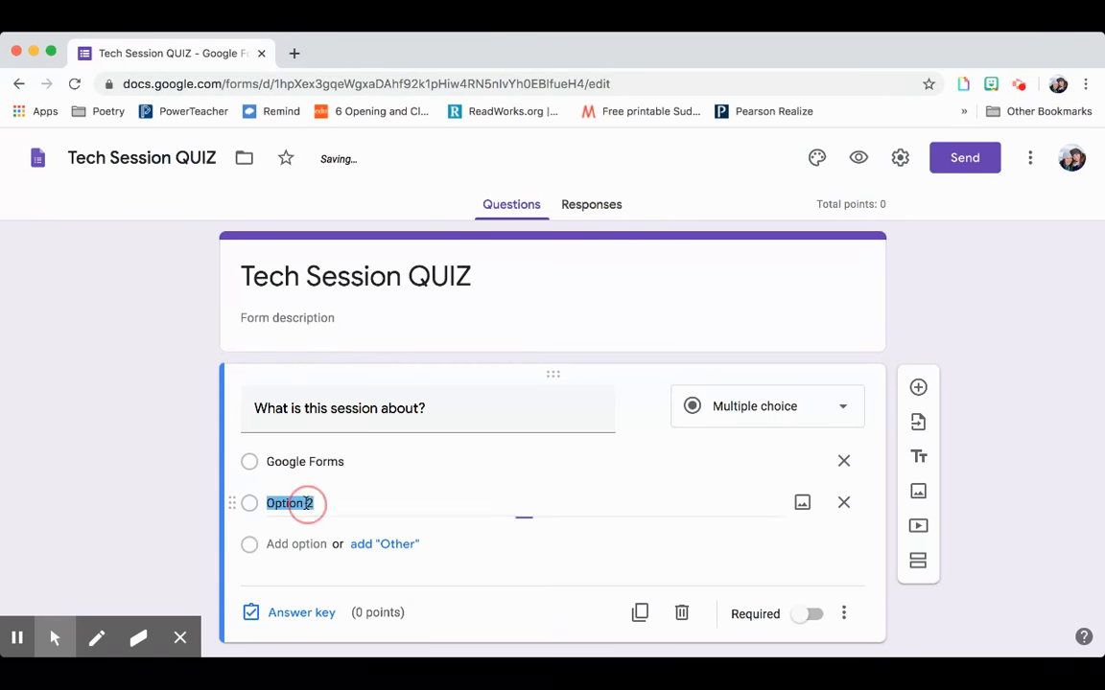
text(SLides)
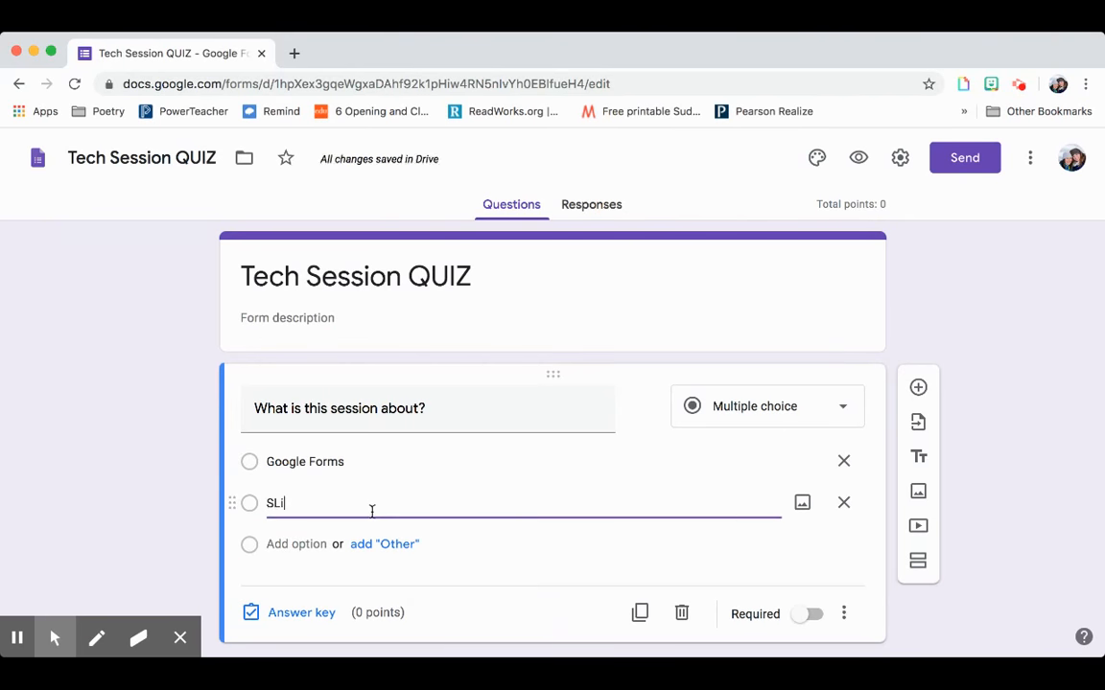
key(BackSpace)
key(BackSpace)
key(BackSpace)
key(BackSpace)
text(lie)
key(BackSpace)
text(des)
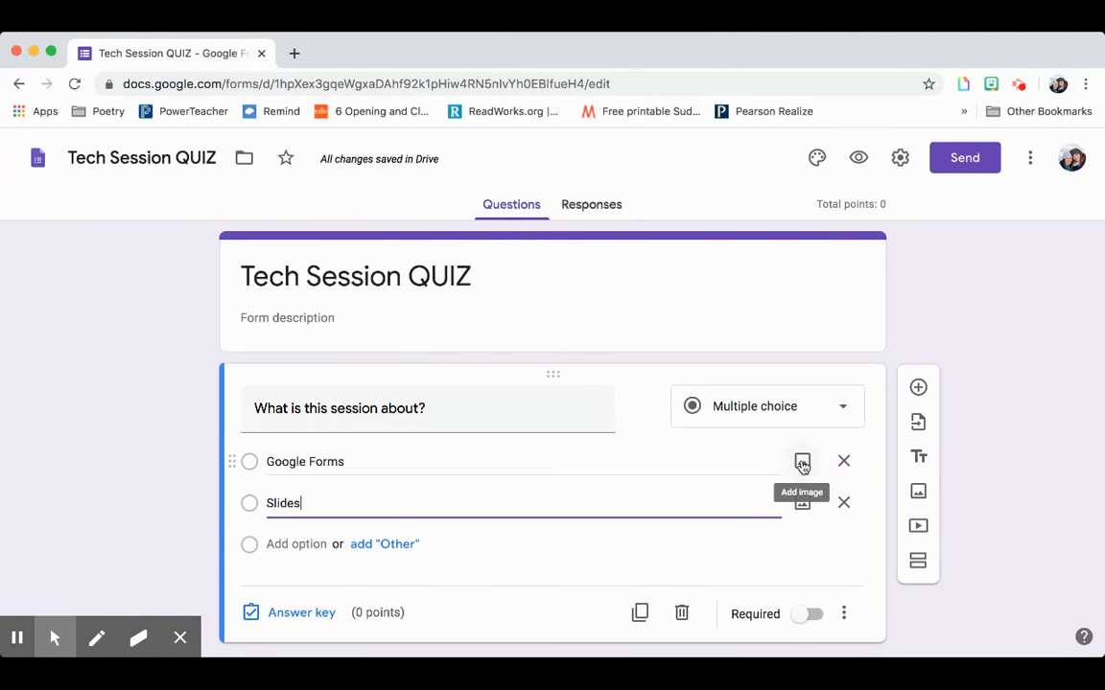
Search Google images for "forms" and insert the purple Google Forms icon as the picture for the Google Forms option.
click(803, 467)
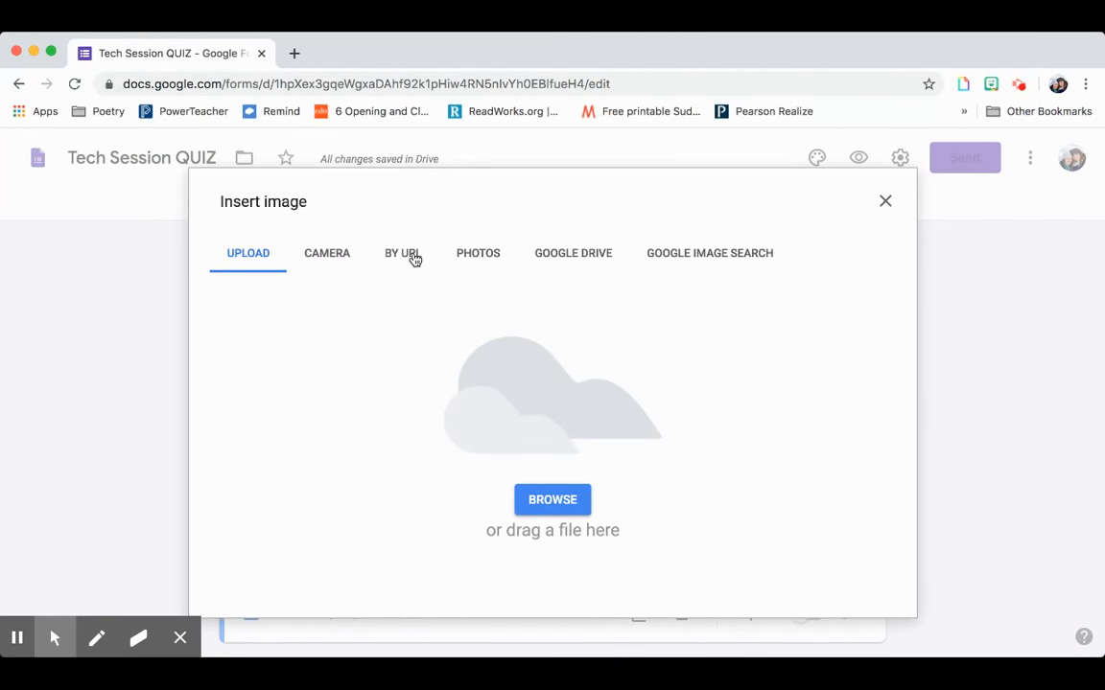
click(754, 253)
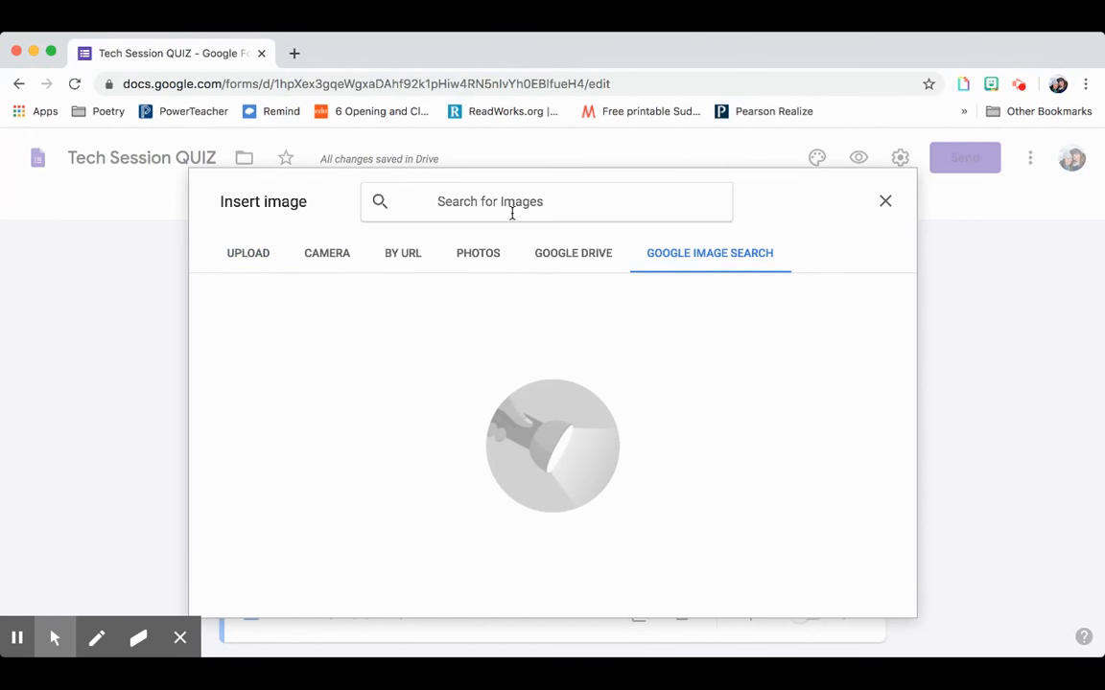
text(forms)
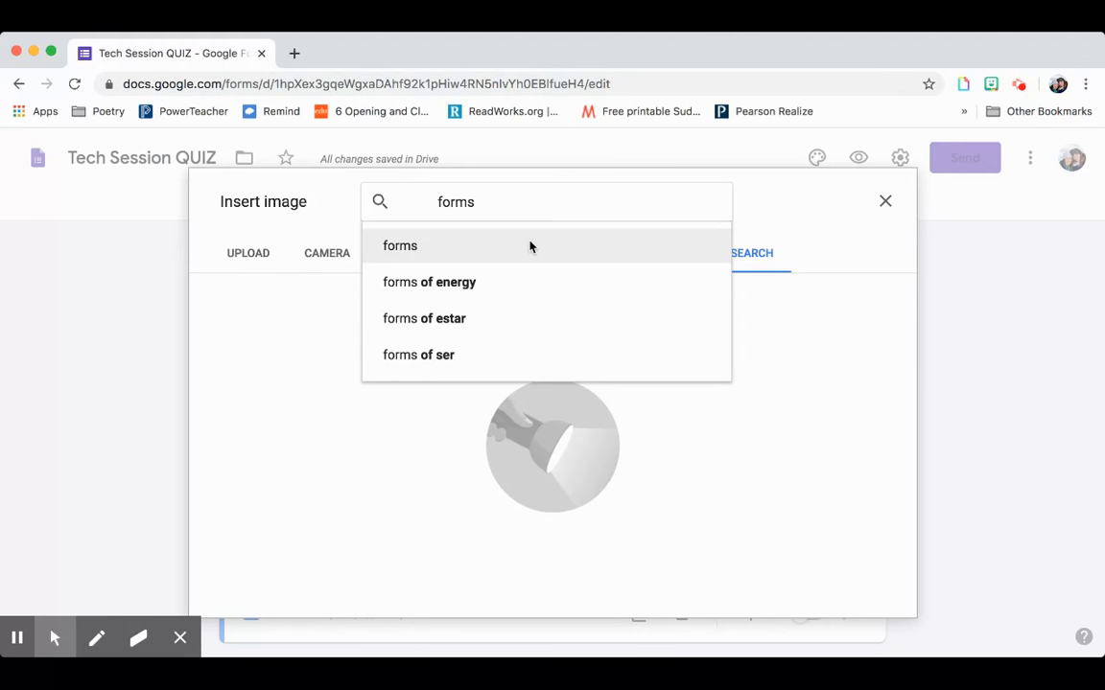
click(530, 245)
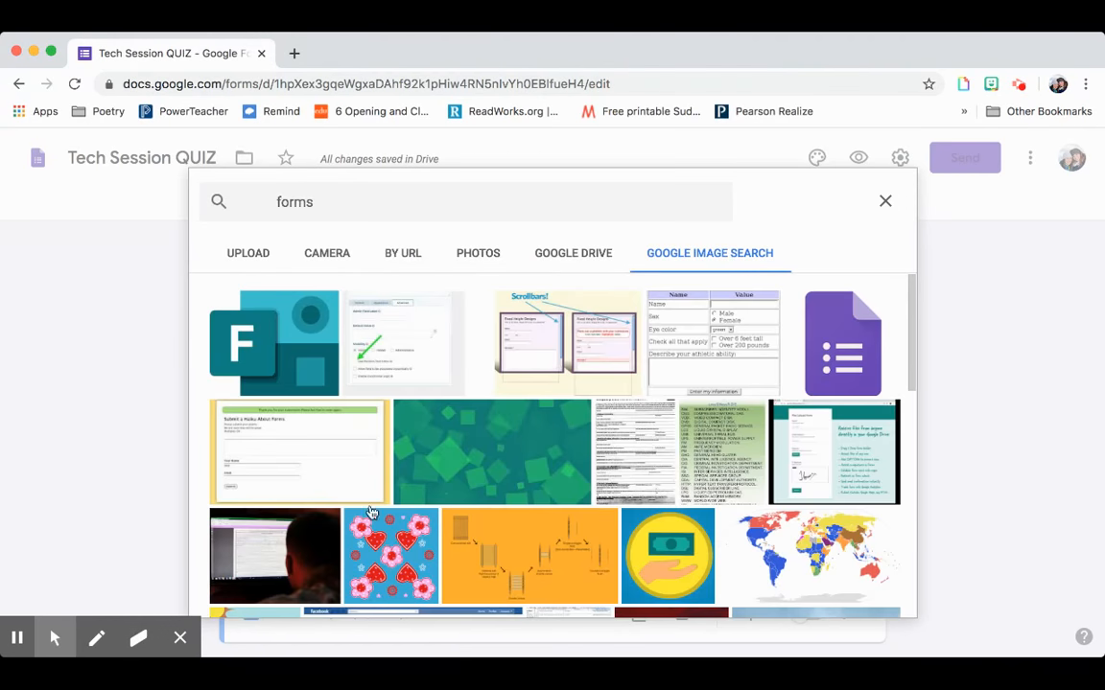
click(837, 360)
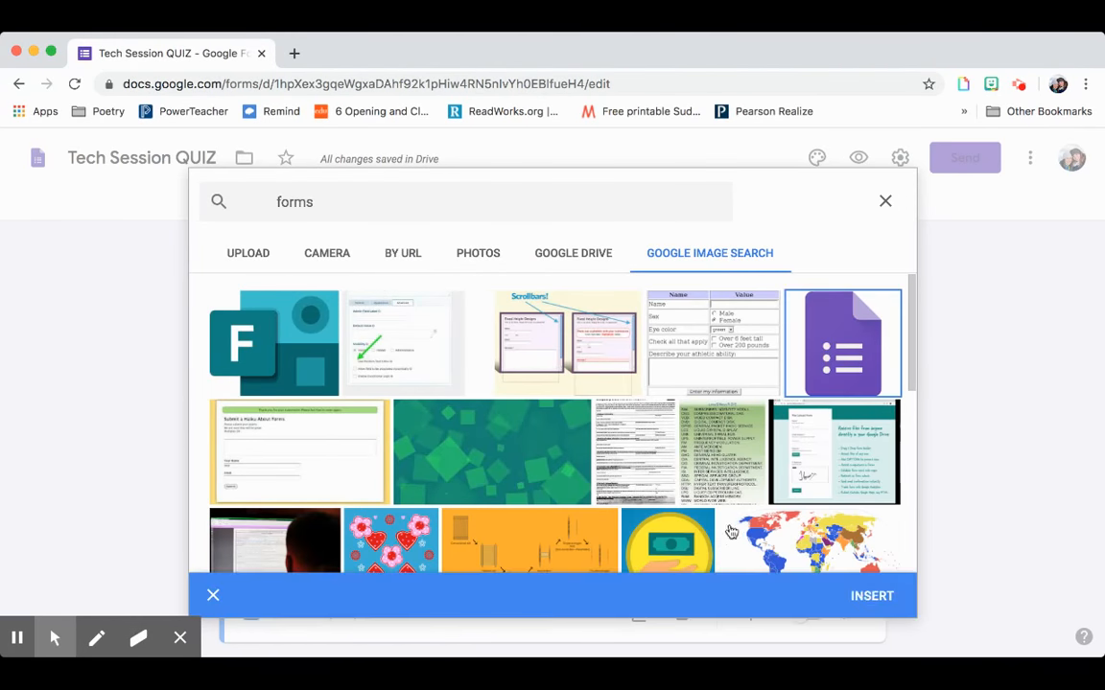
click(858, 595)
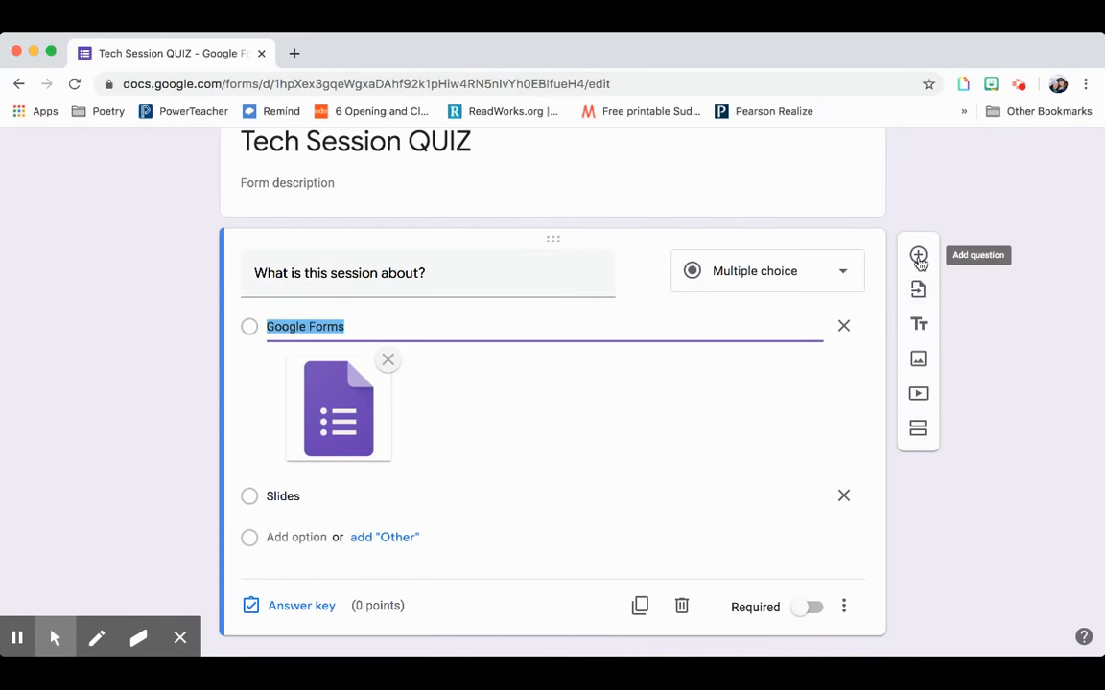
click(981, 375)
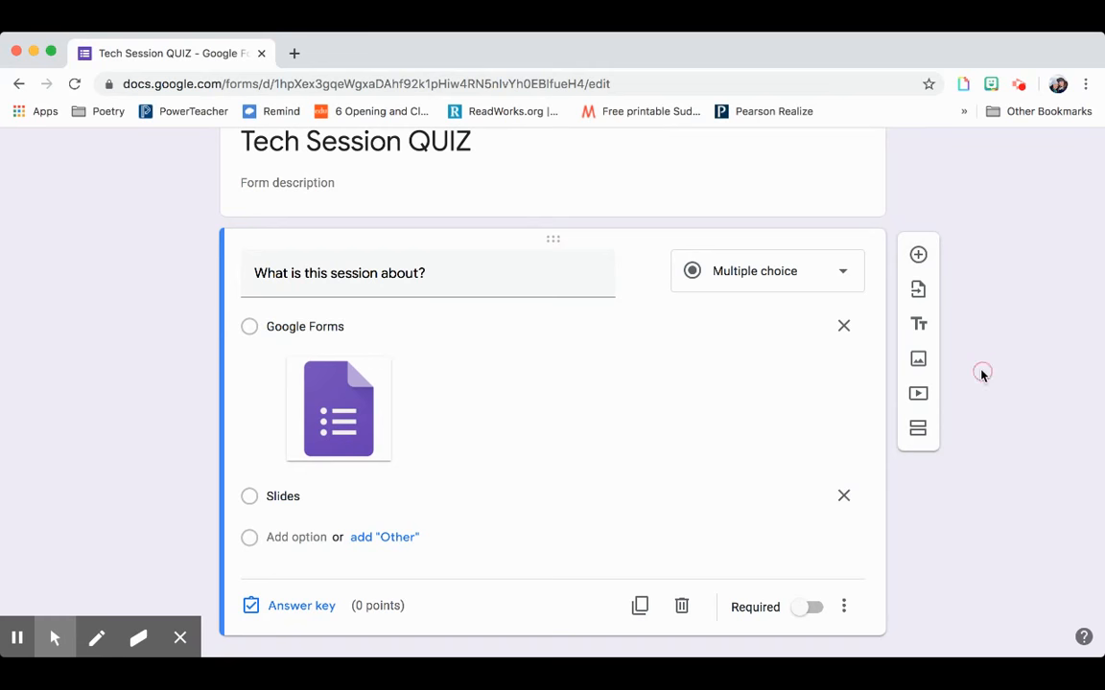
Add a new question below the session question and check the available question types, keeping Multiple choice.
click(917, 255)
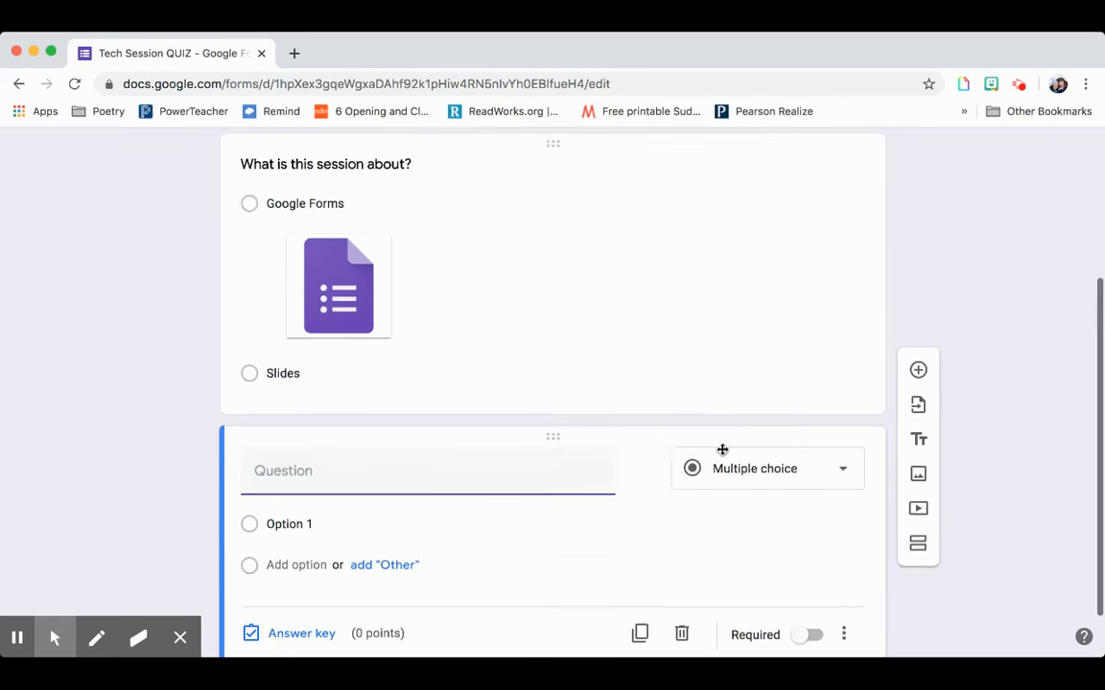
click(731, 426)
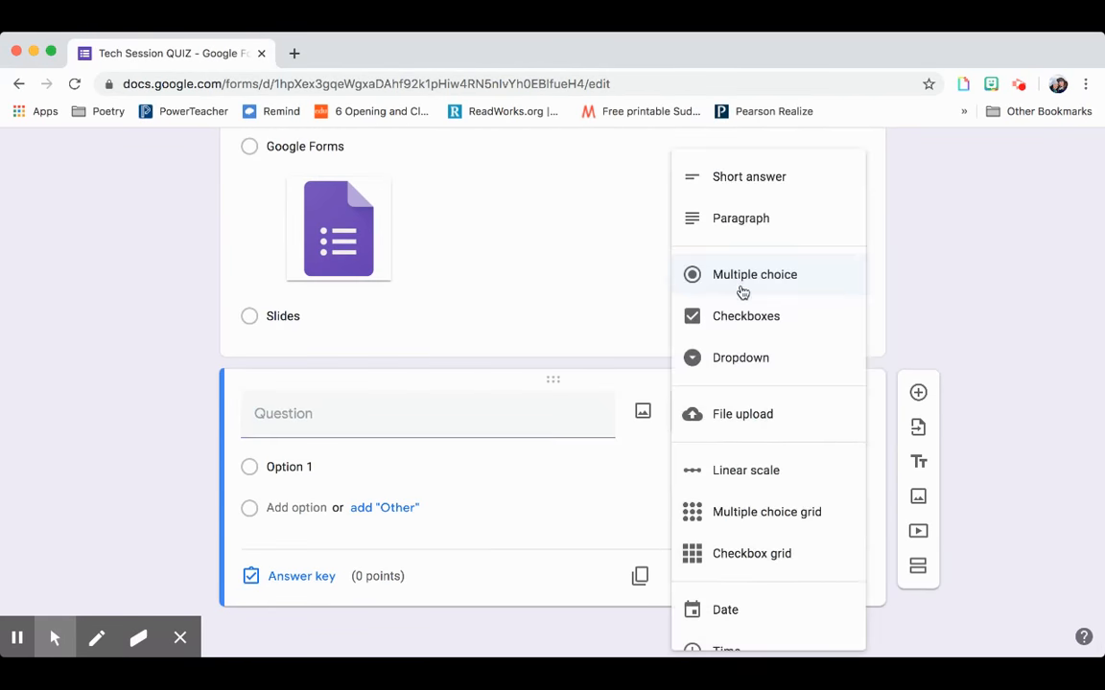
scroll(758, 216, down, 1)
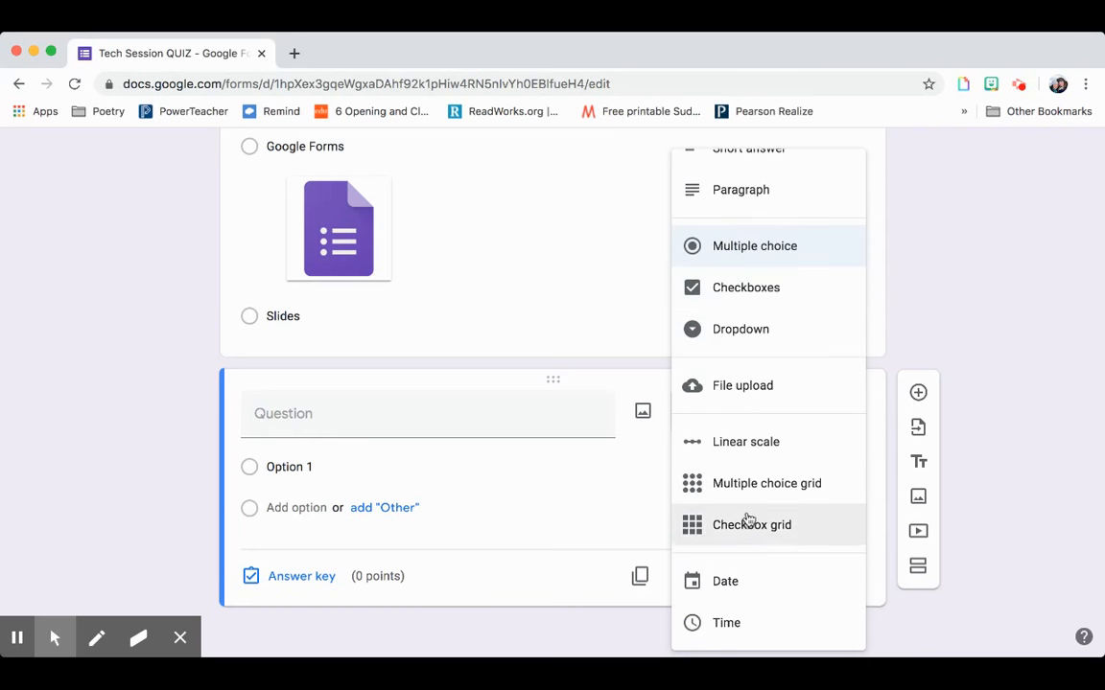
click(994, 586)
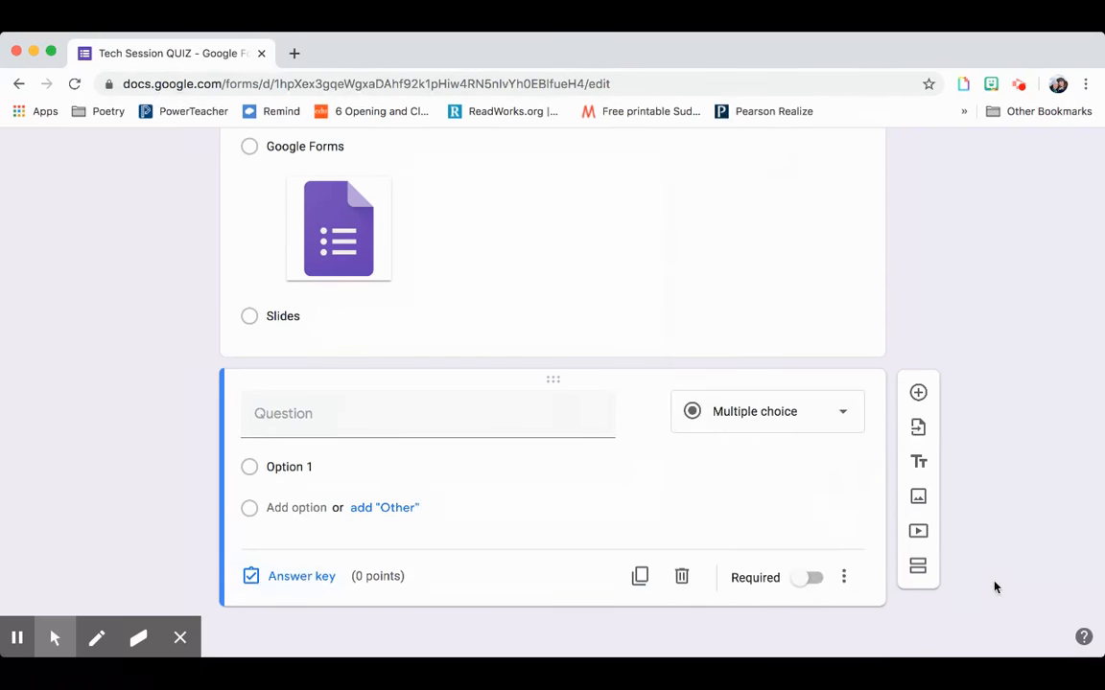
Examine the new question's answer key, including the feedback options for incorrect and correct answers, without entering anything.
click(296, 576)
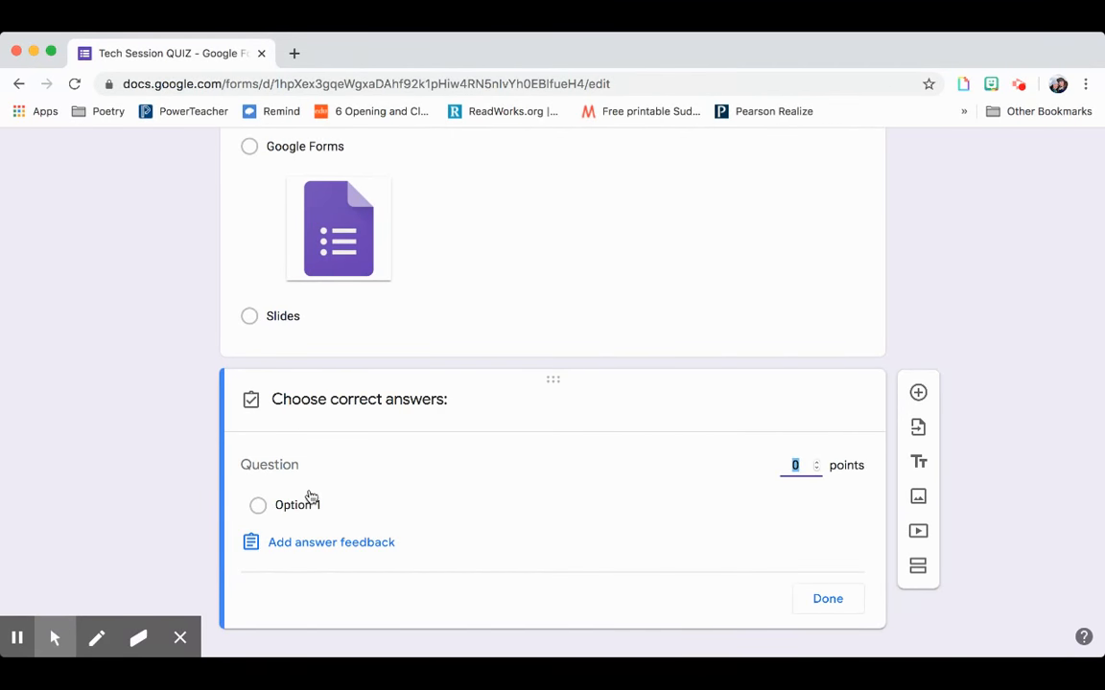
scroll(281, 510, up, 3)
scroll(283, 510, down, 4)
click(345, 517)
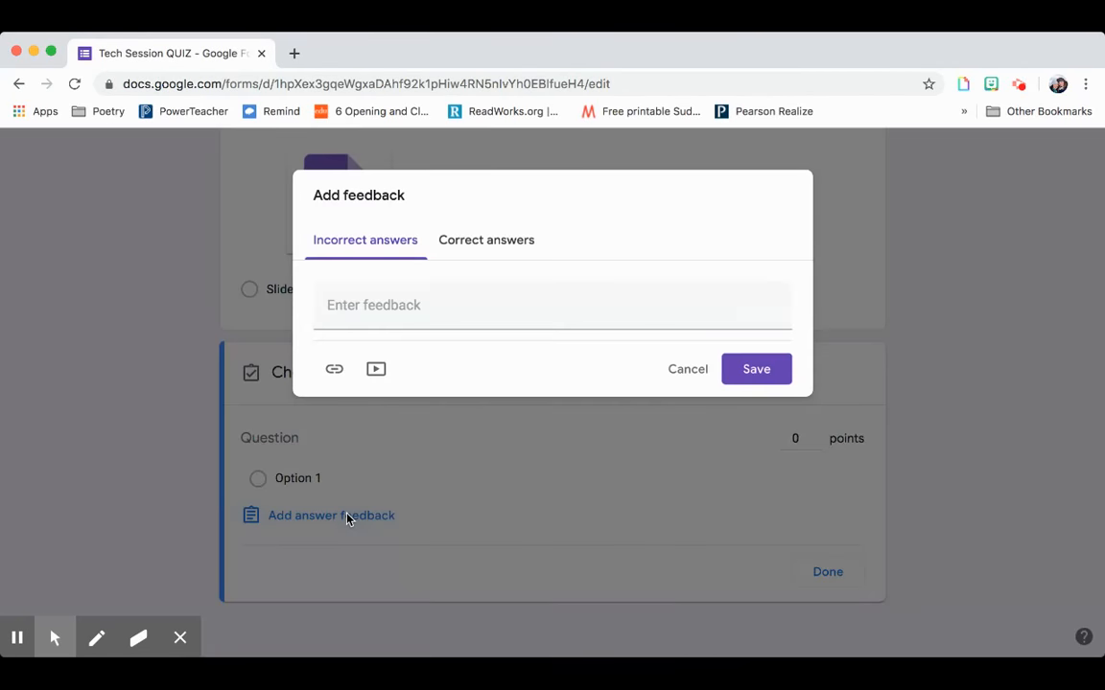
click(483, 241)
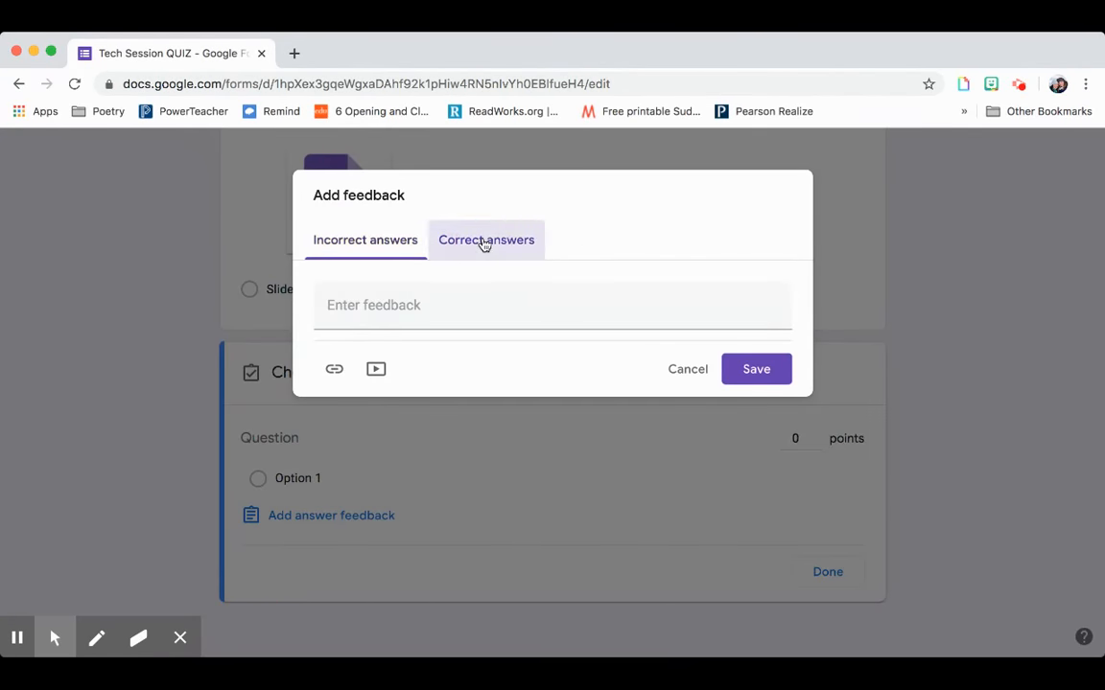
click(377, 236)
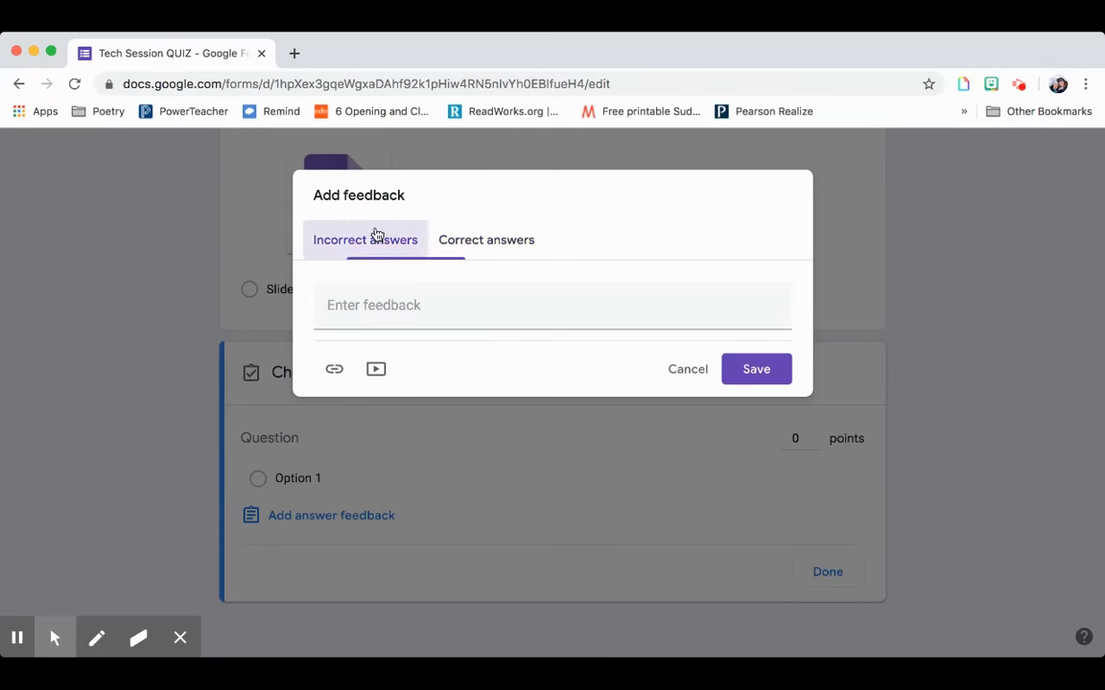
click(692, 372)
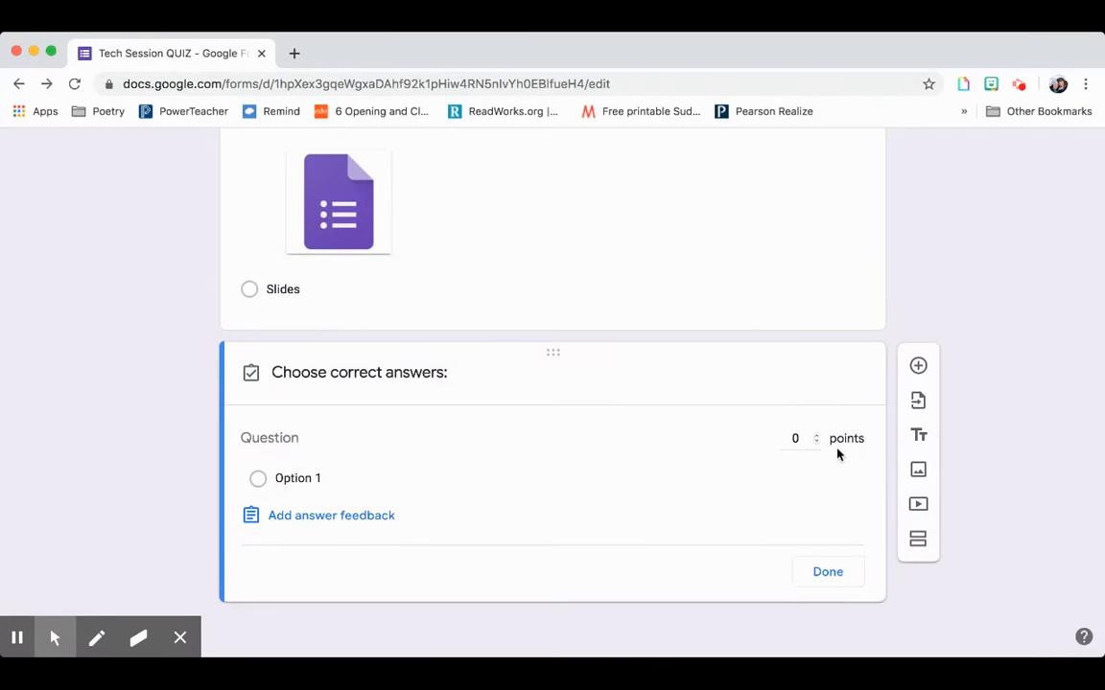
click(838, 574)
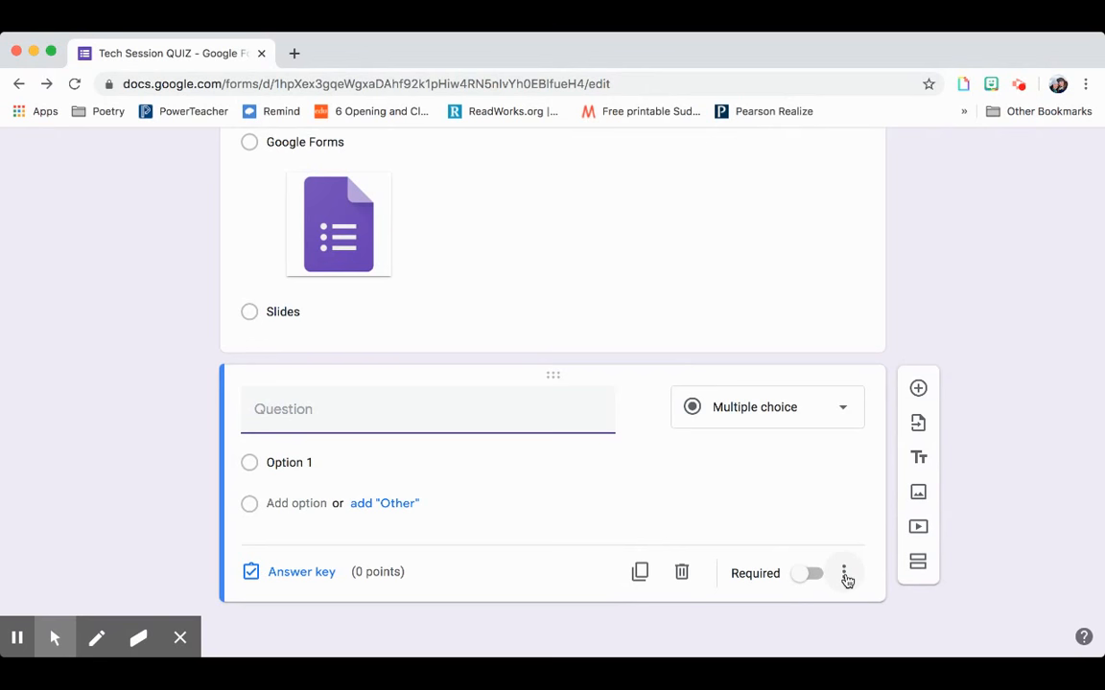
Make the new question required and enter "What is your name?" as its question text.
click(806, 573)
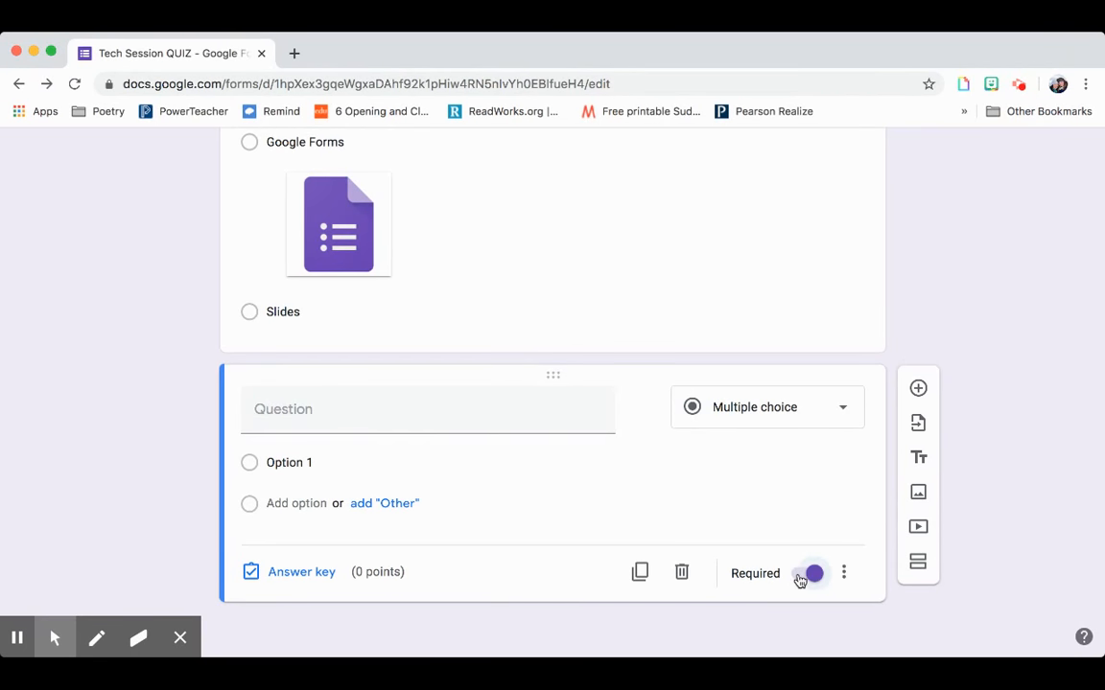
click(466, 407)
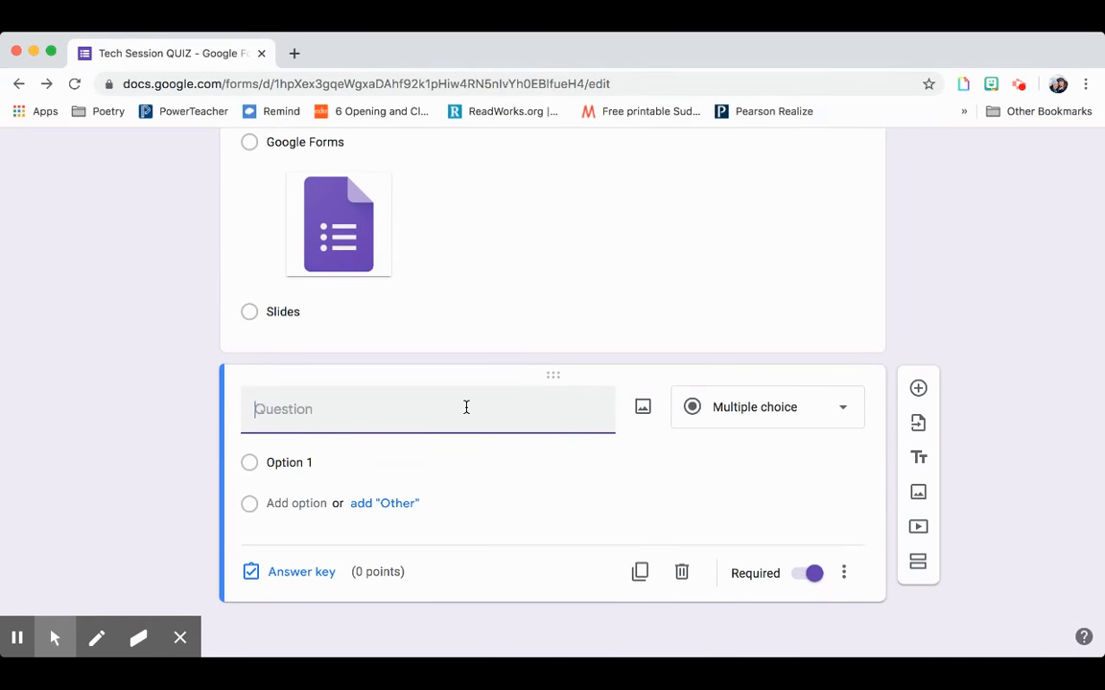
text(What is your name?)
click(1033, 265)
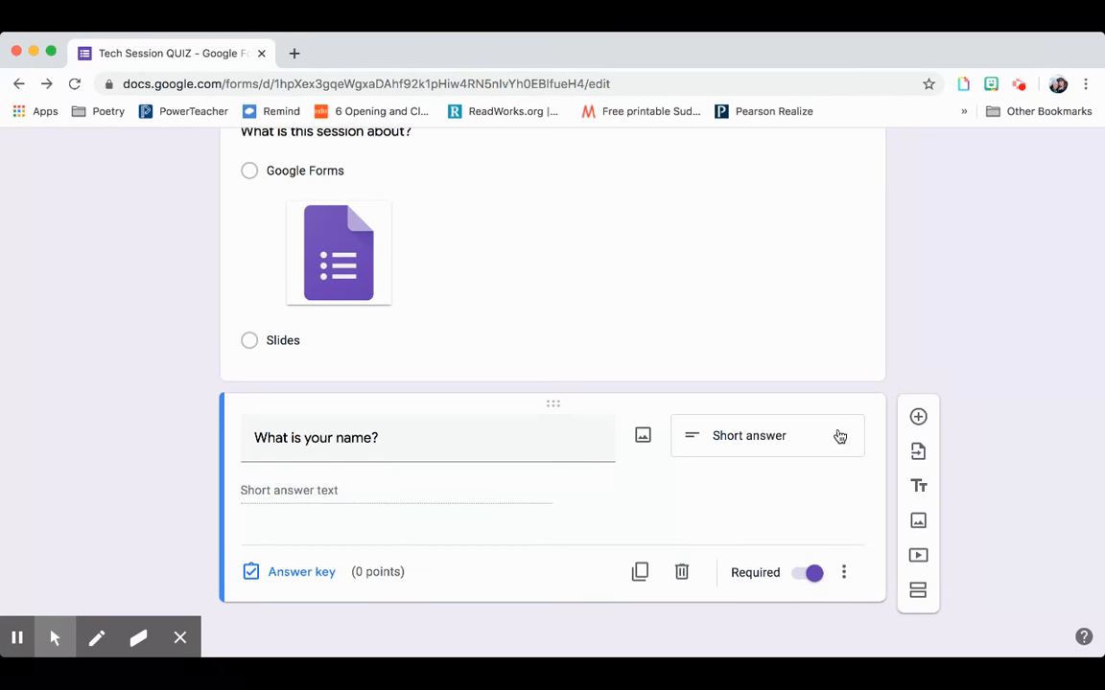
click(858, 307)
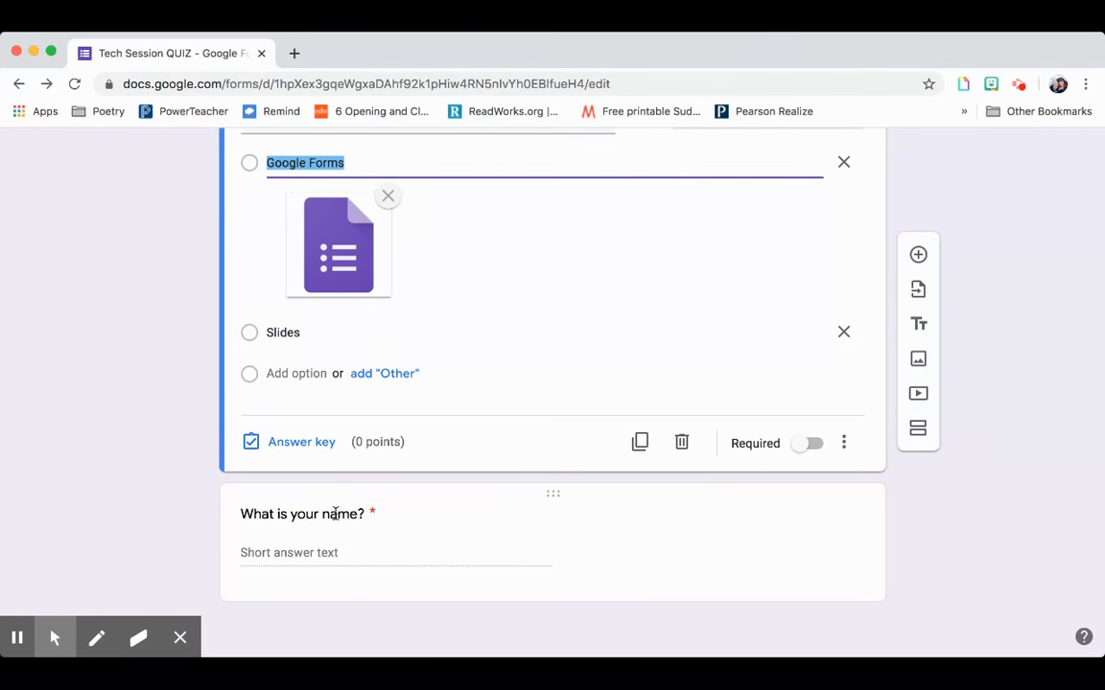
click(239, 517)
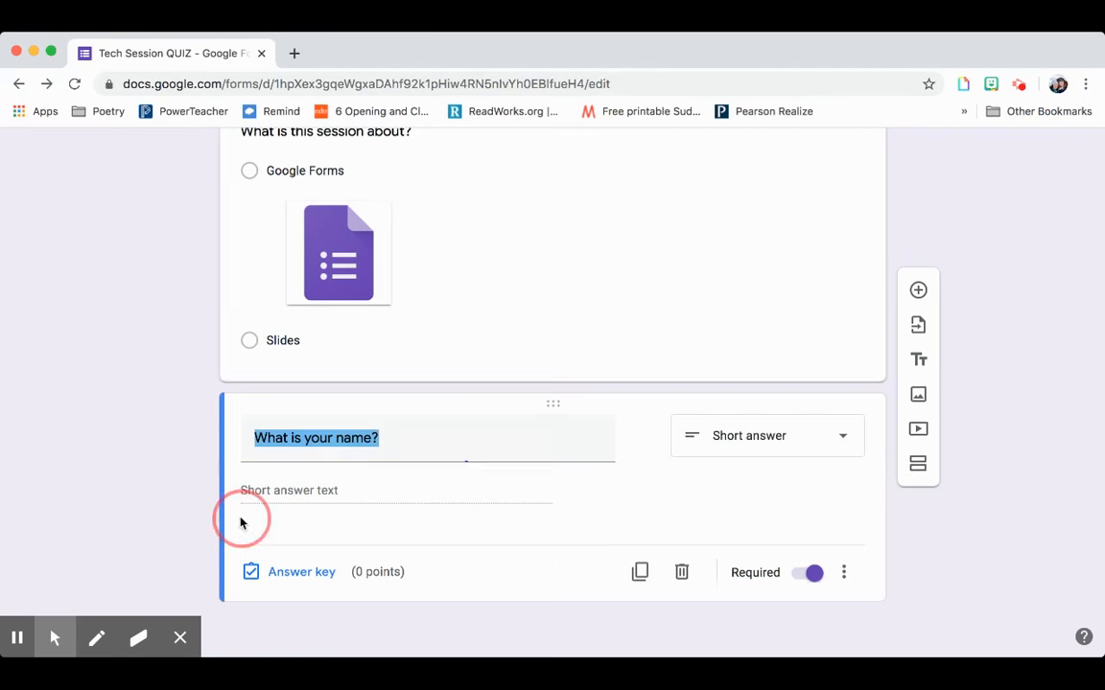
click(612, 331)
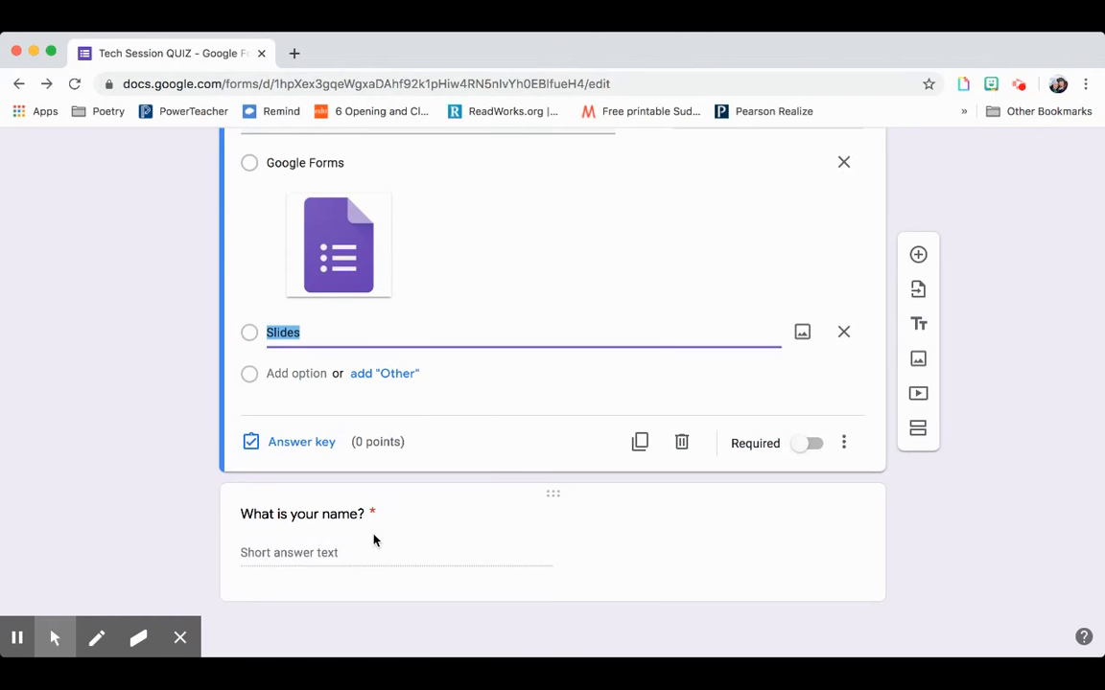
Check the quiz's responses view and compare it with the questions view.
scroll(374, 511, up, 5)
scroll(374, 516, up, 1)
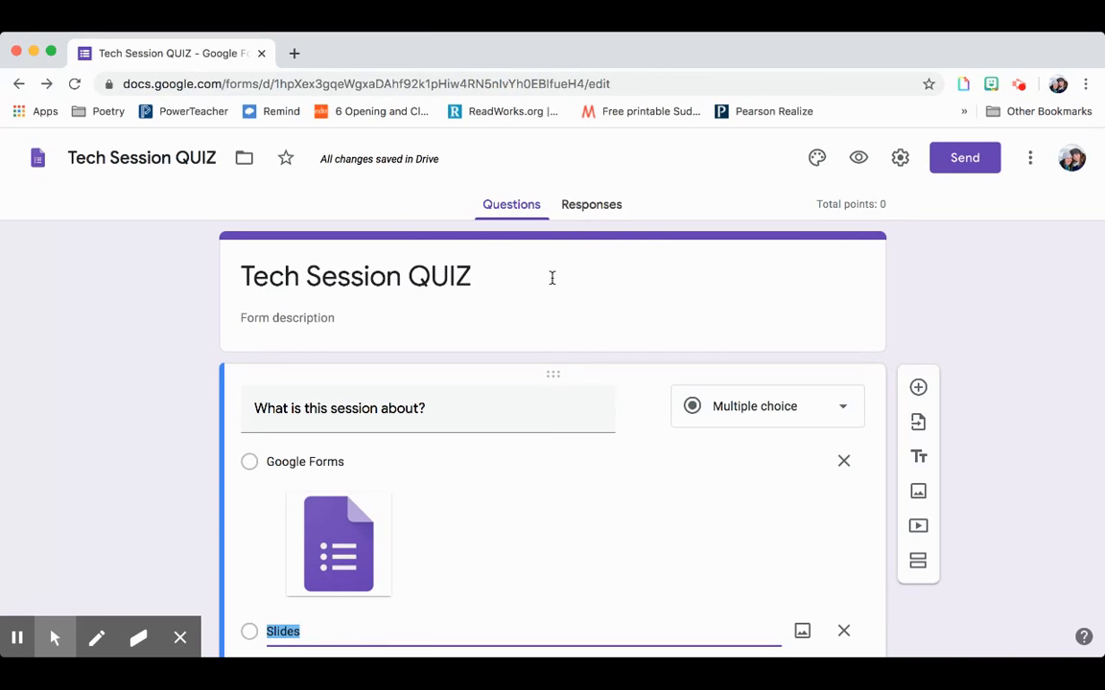
click(606, 209)
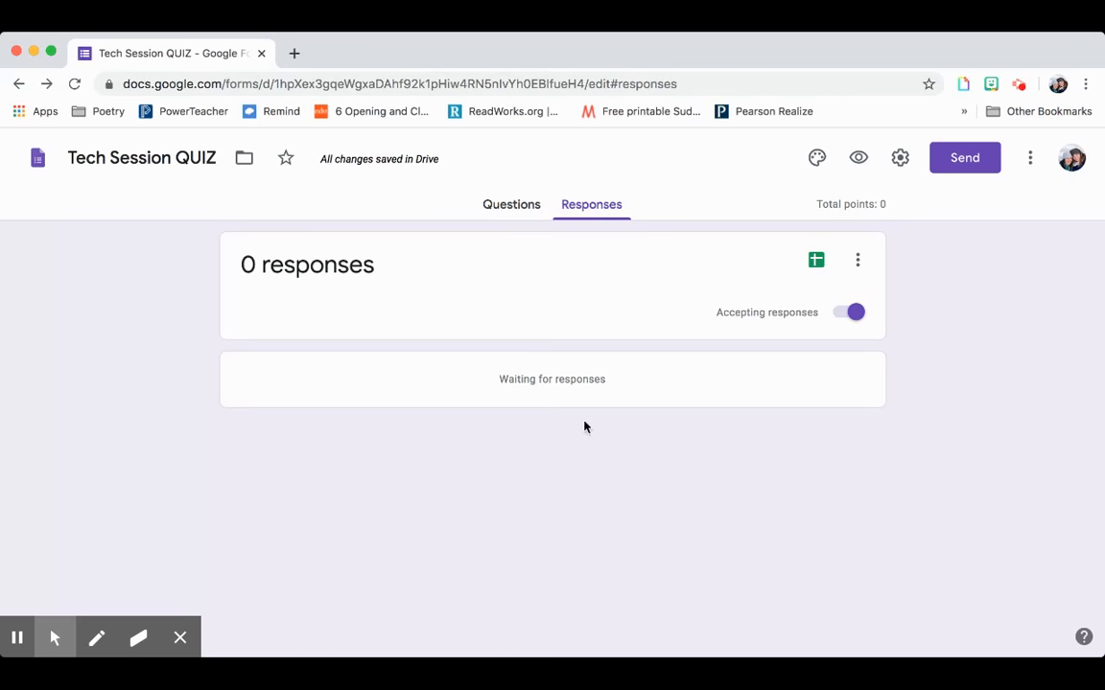
click(533, 211)
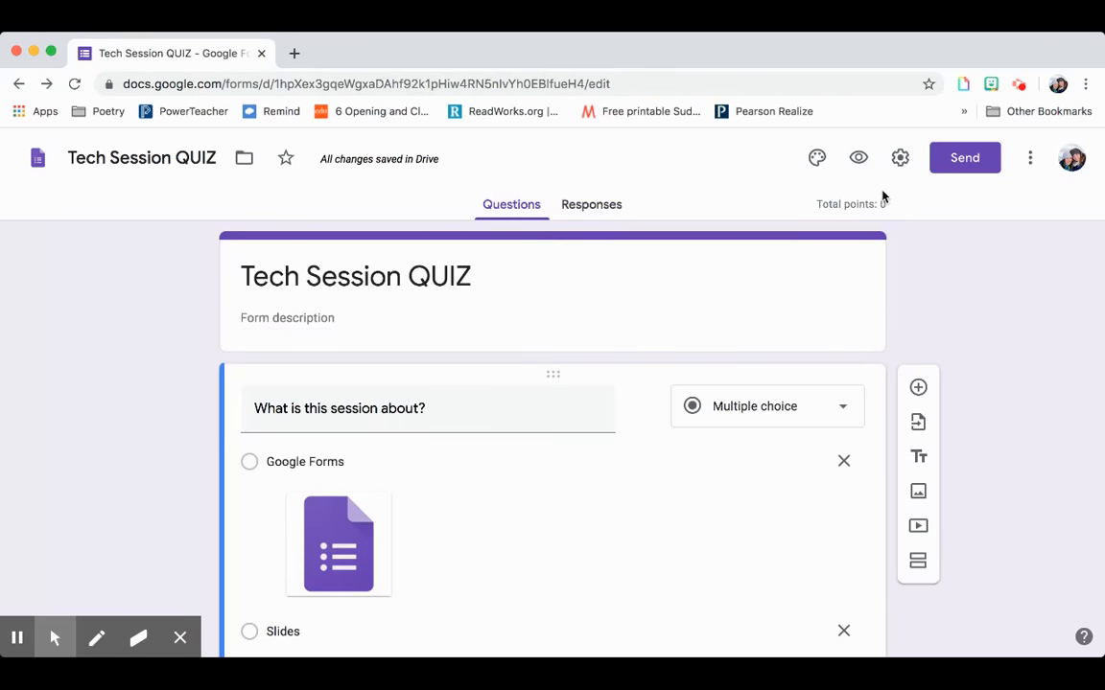
click(574, 214)
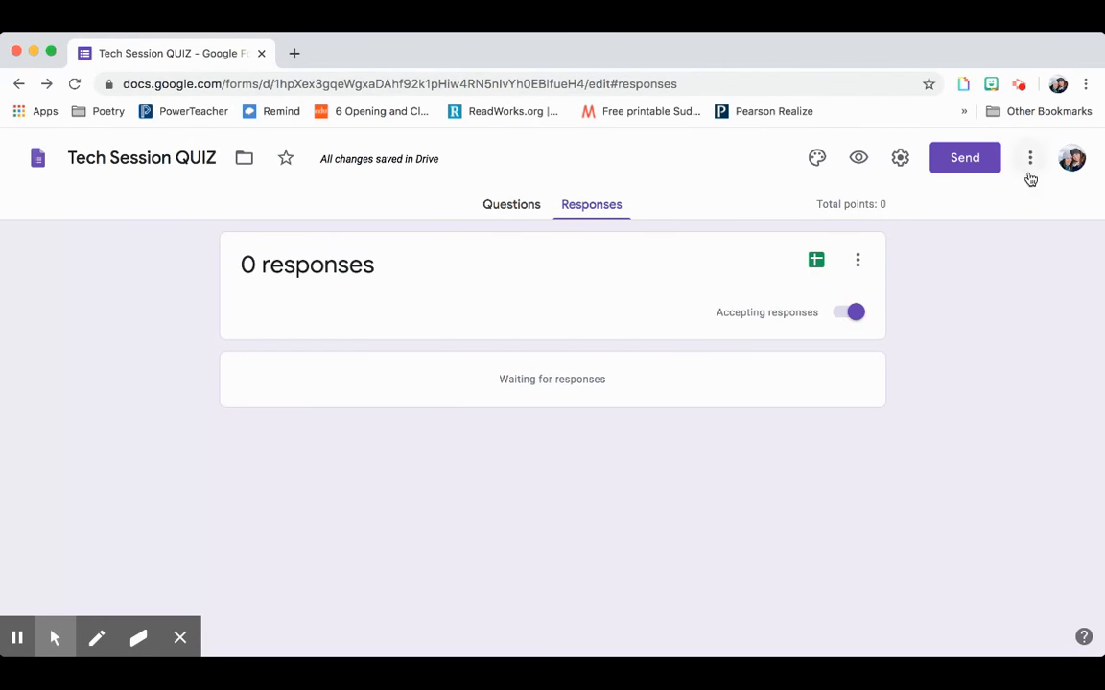
Turn on Collect email addresses in the form's general settings.
click(899, 163)
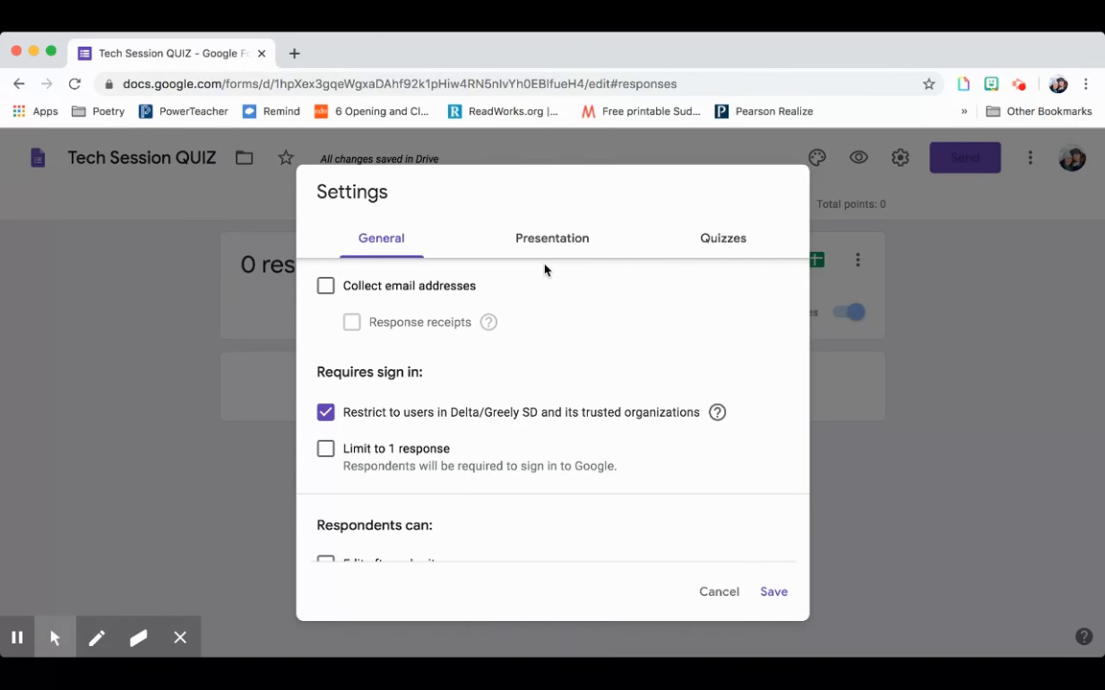
scroll(545, 270, down, 1)
scroll(544, 270, up, 1)
click(424, 287)
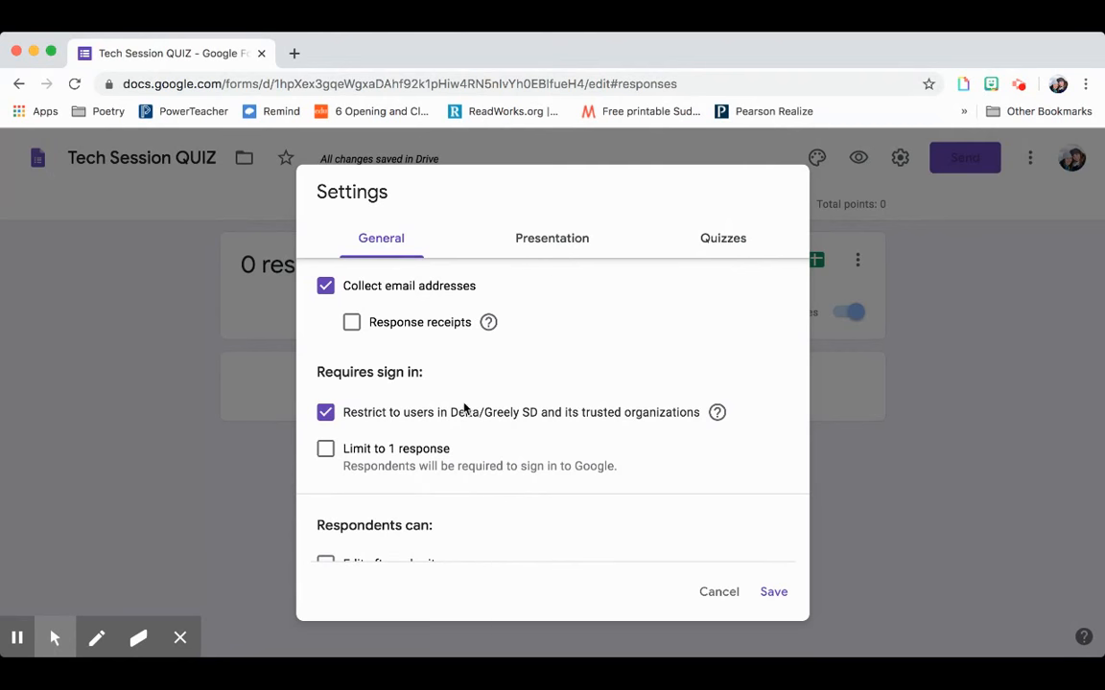
Review the general sign-in and respondent settings and try out the limit to 1 response.
scroll(515, 418, down, 2)
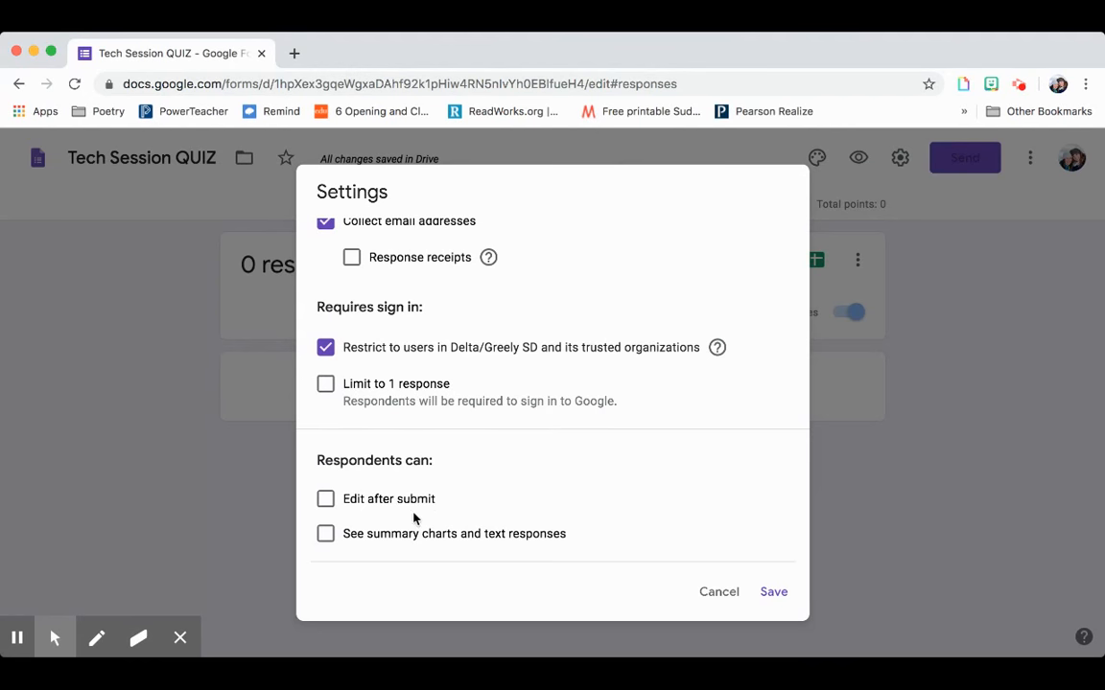
scroll(609, 513, up, 3)
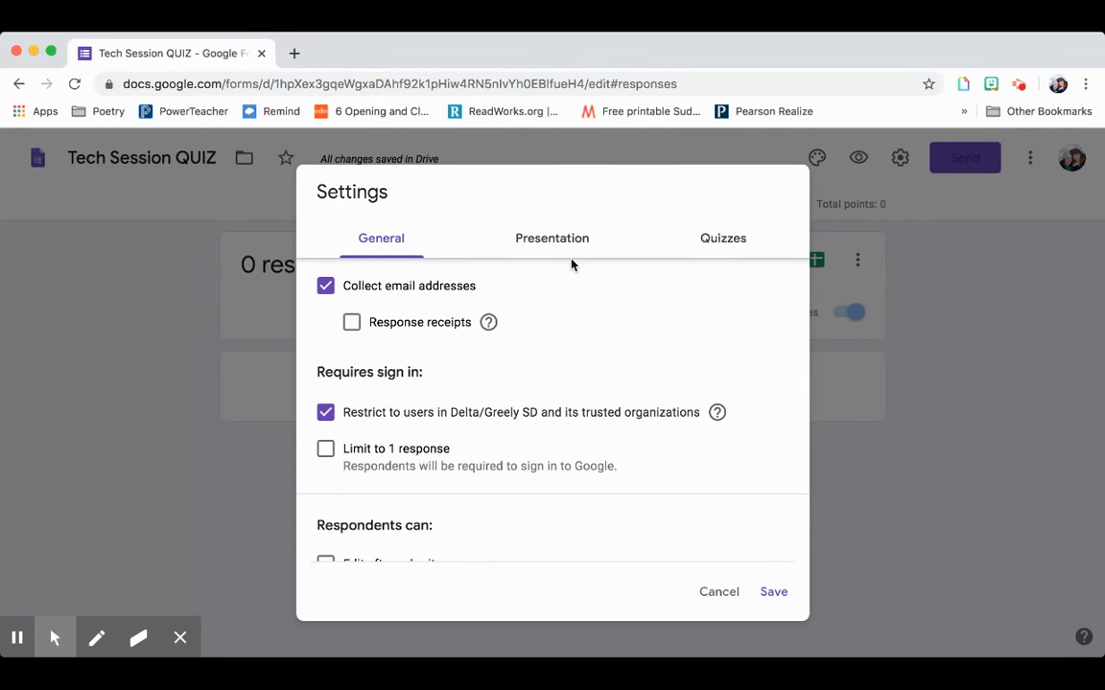
scroll(549, 328, down, 2)
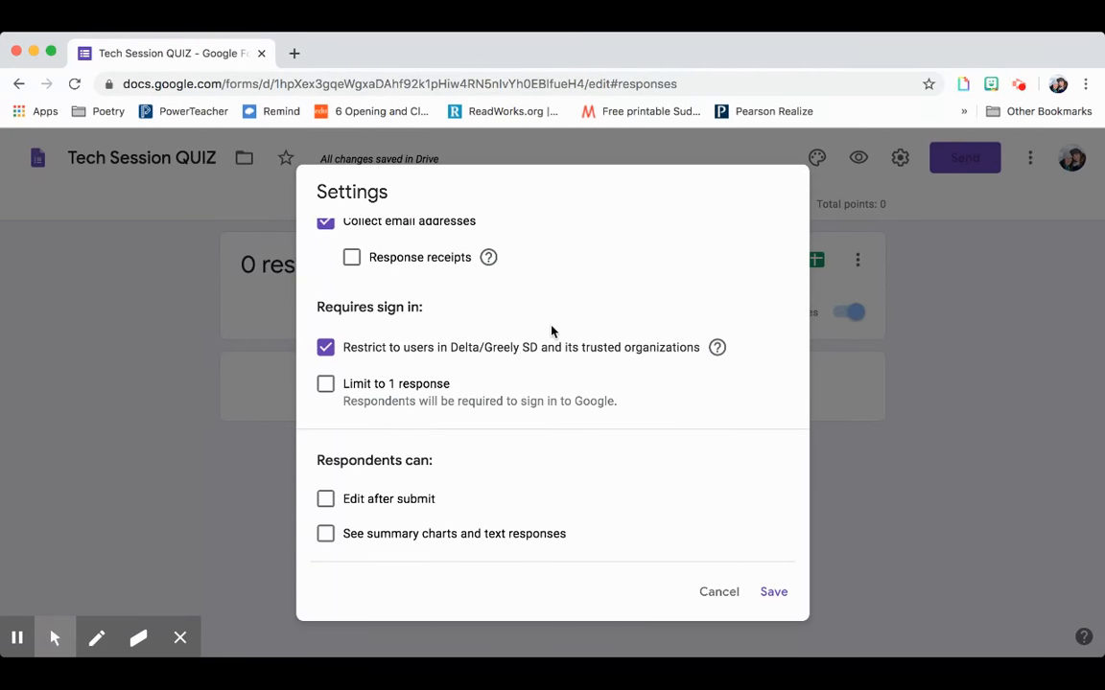
scroll(551, 331, up, 2)
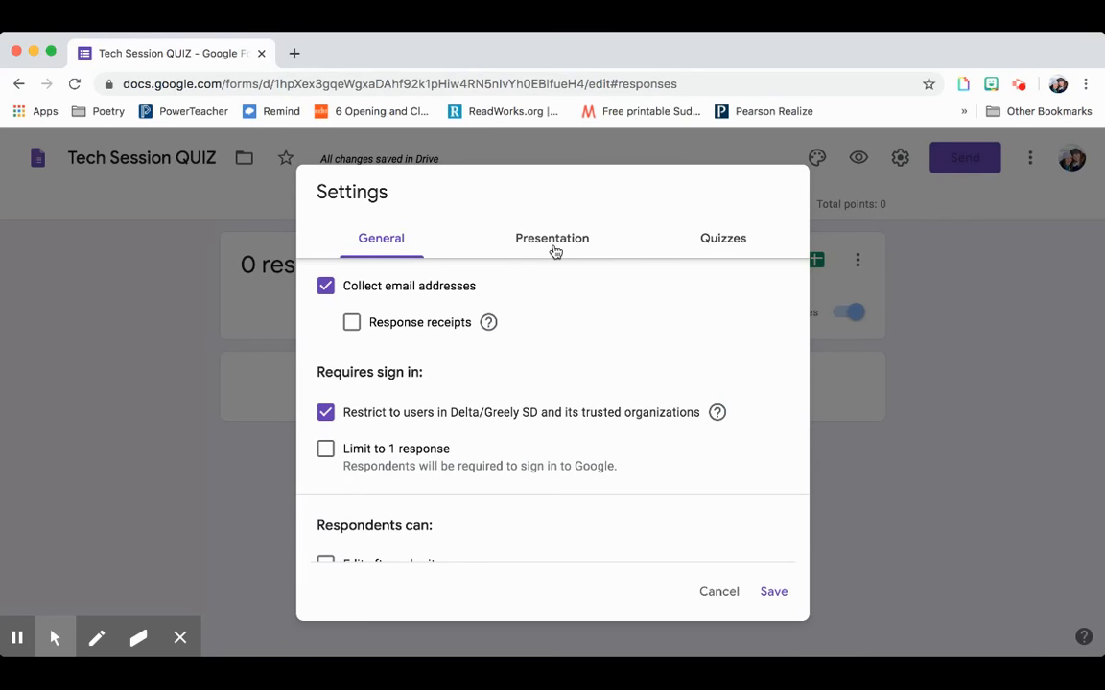
scroll(569, 326, down, 1)
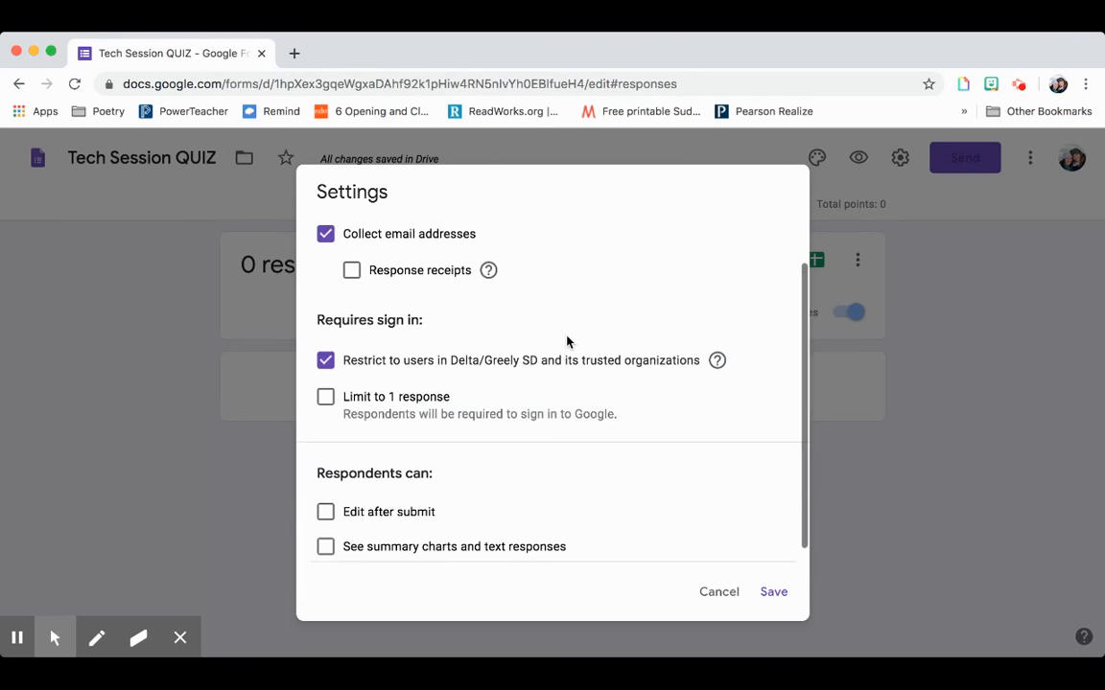
scroll(432, 402, down, 1)
click(415, 388)
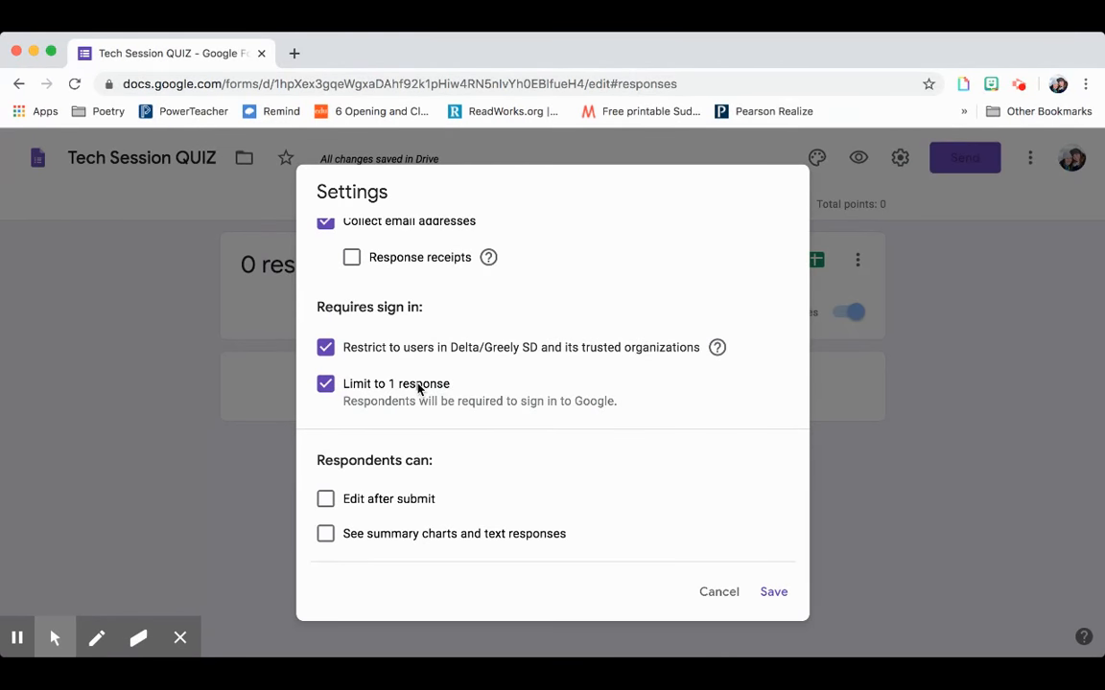
click(418, 389)
scroll(418, 389, up, 3)
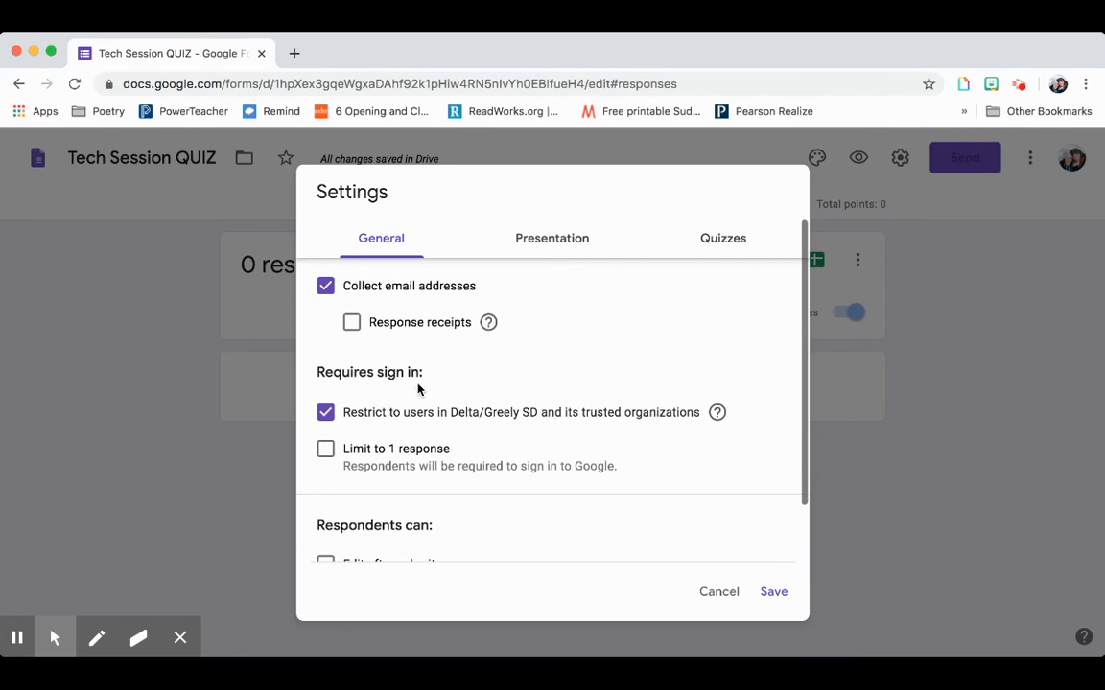
Set the form's confirmation message to "Thank you for your input! This will help us with future instruction.".
click(536, 247)
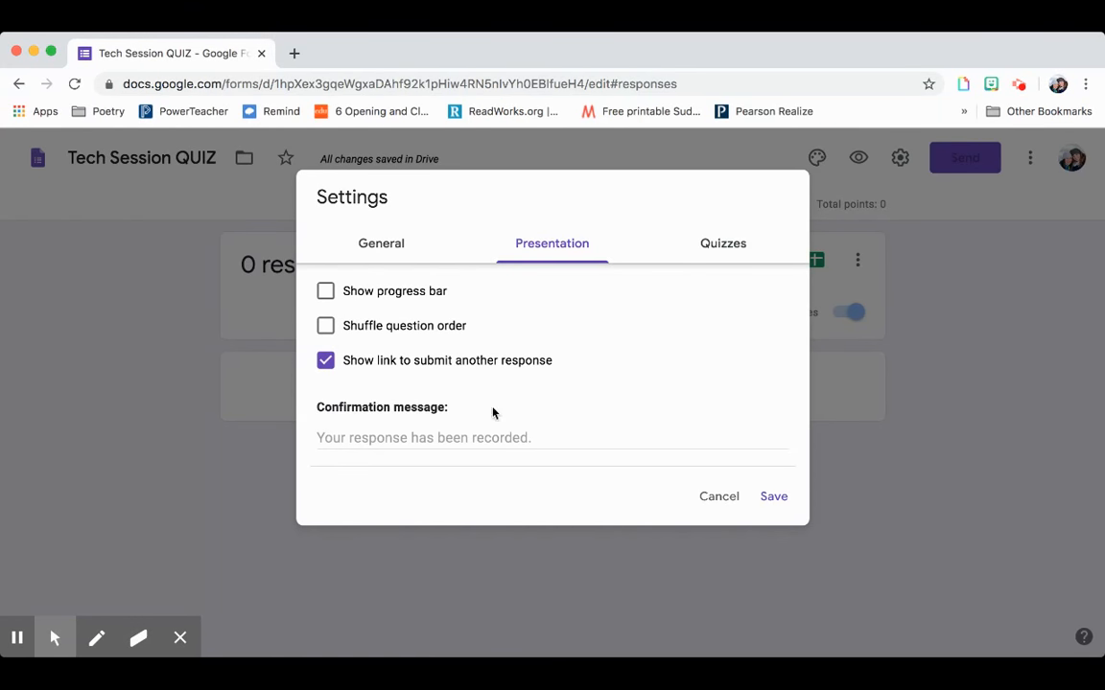
click(427, 437)
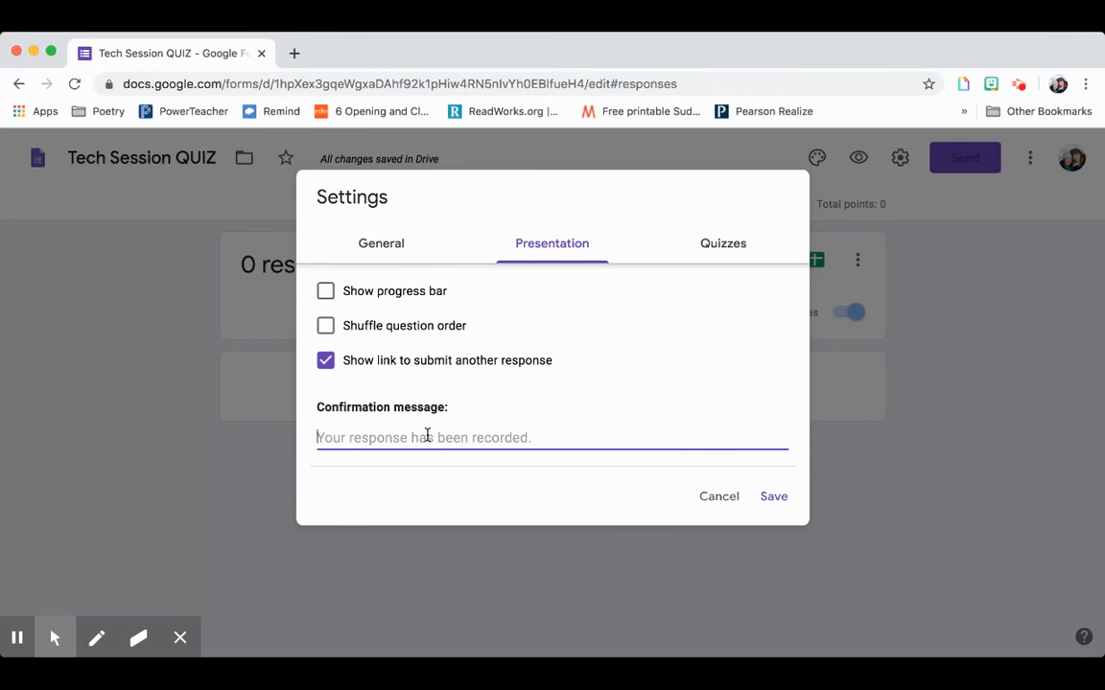
text(Thank you )
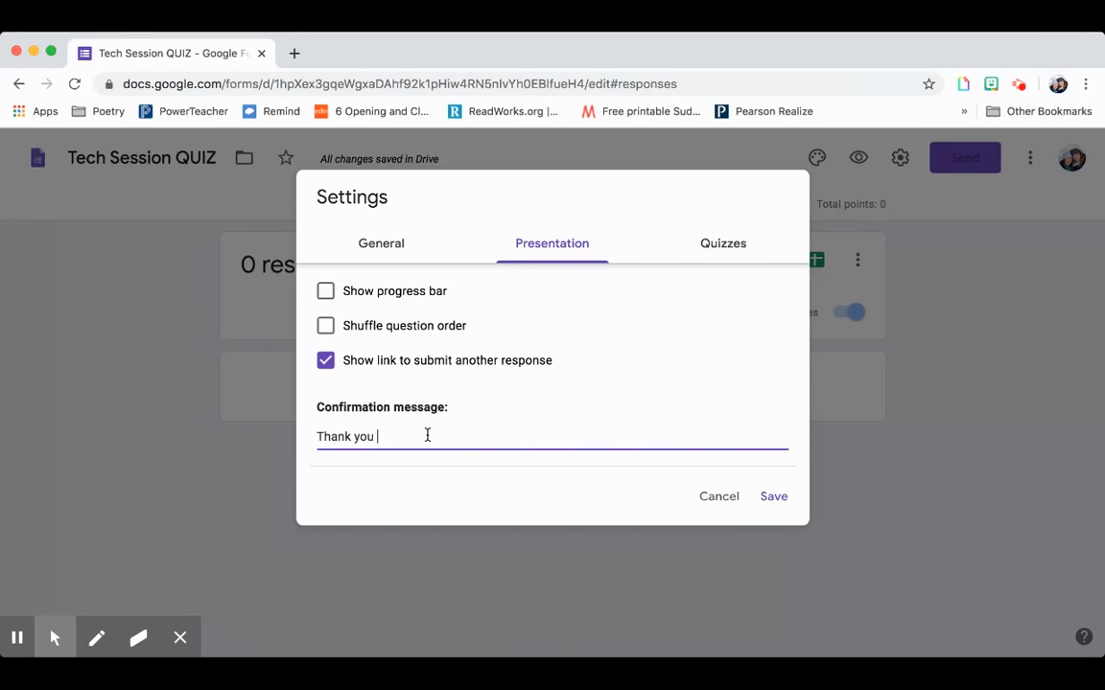
text(for your input! This will help us with future )
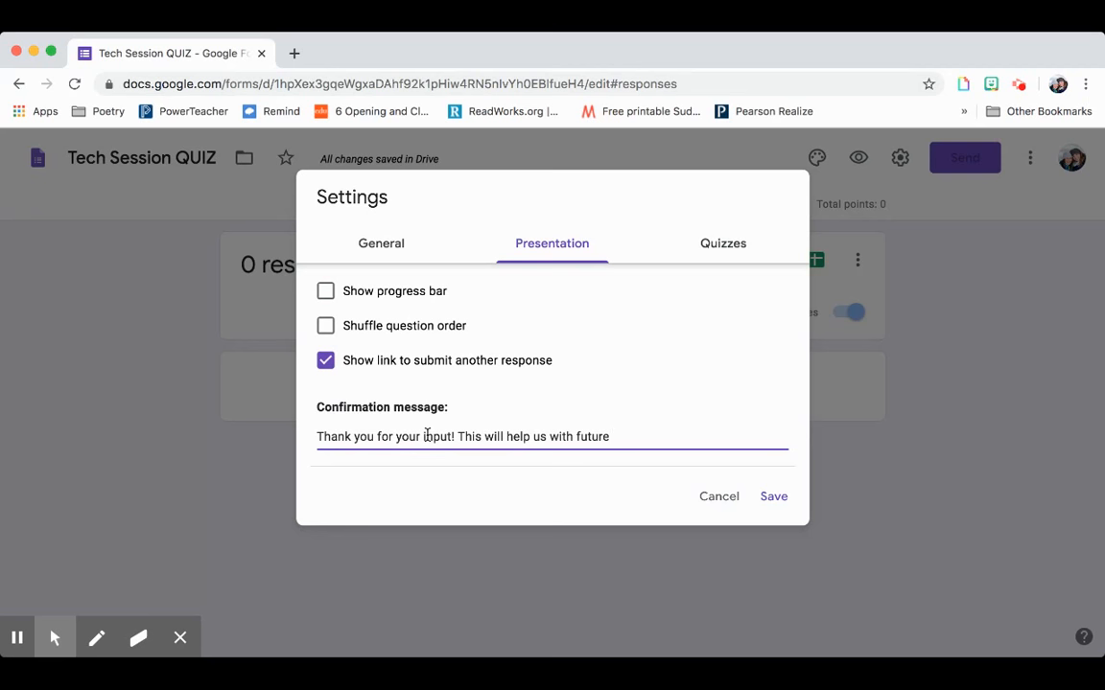
text(instruction.)
Review the quiz options and set the grade release to "Later, after manual review".
click(741, 261)
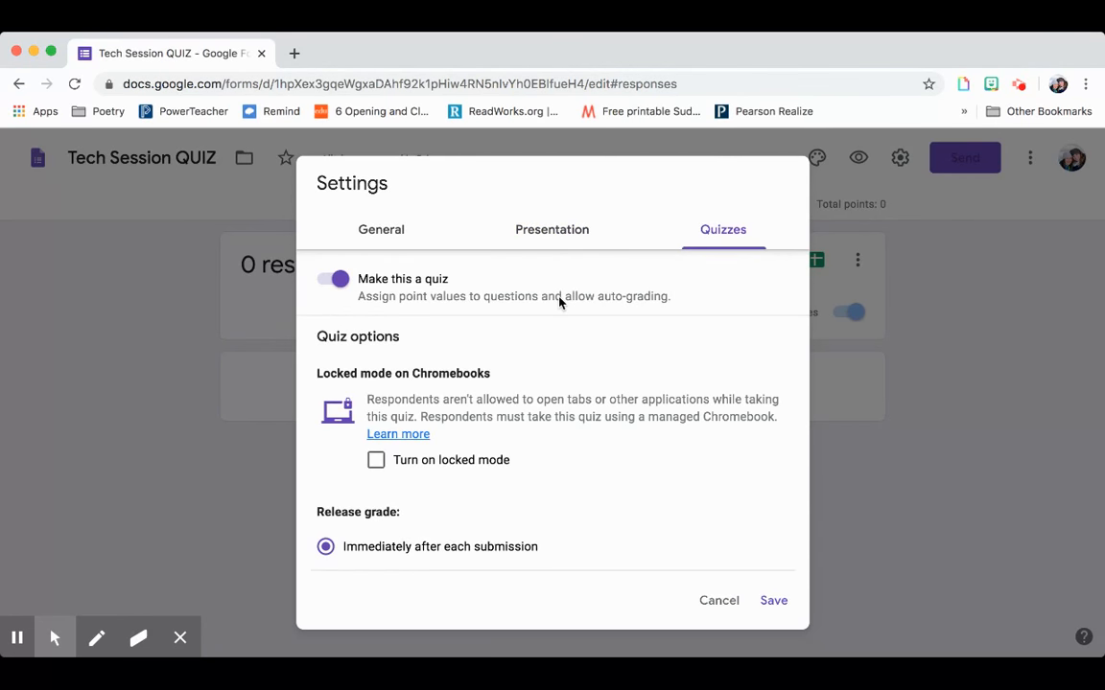
scroll(557, 367, down, 2)
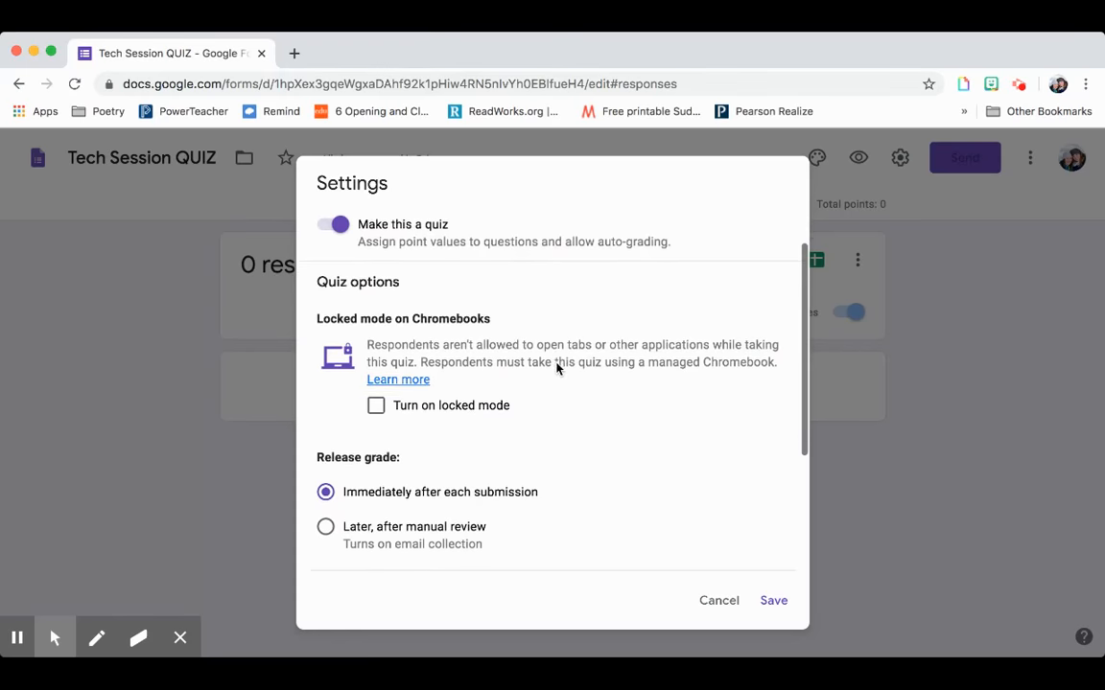
scroll(557, 369, down, 1)
scroll(557, 369, down, 1)
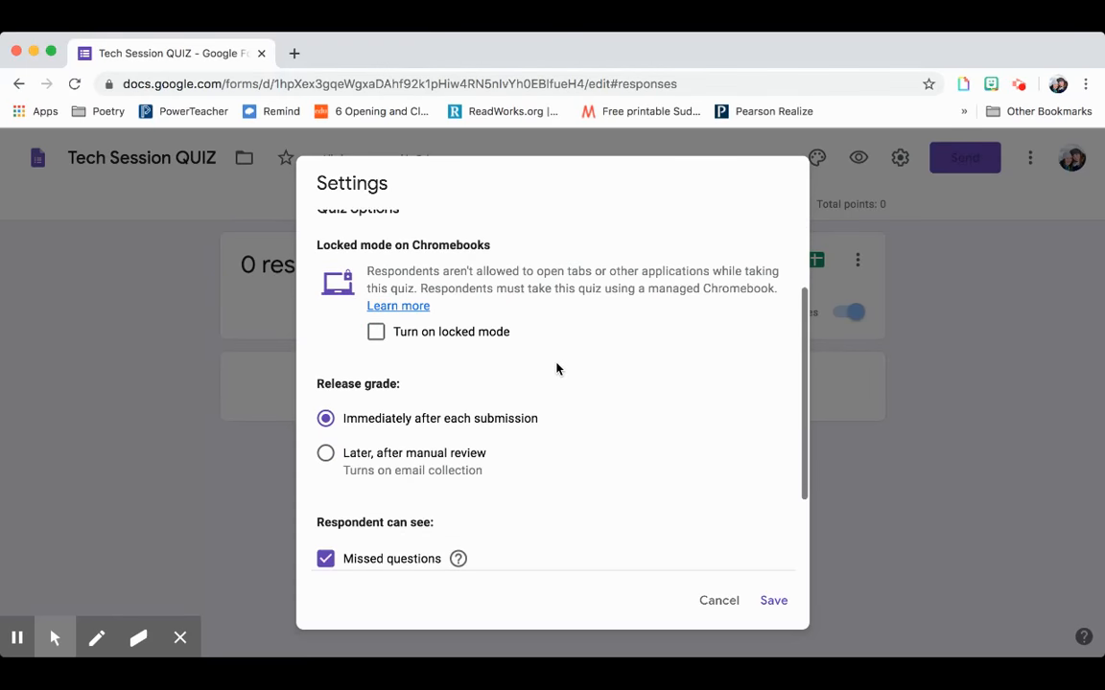
scroll(556, 369, up, 1)
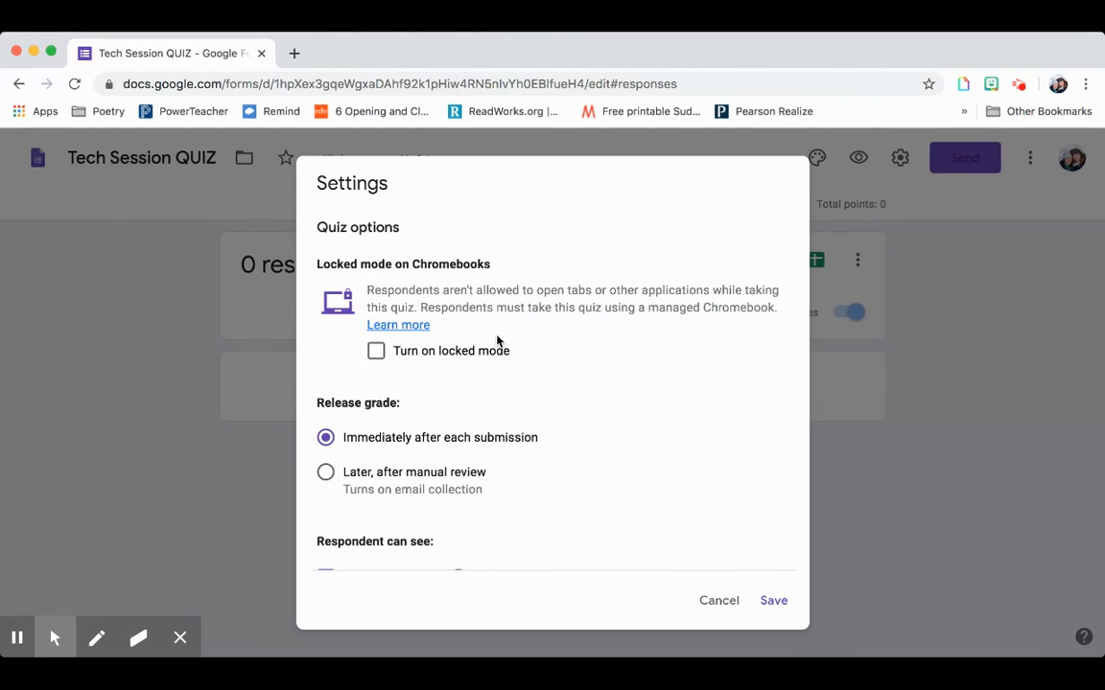
scroll(497, 340, down, 3)
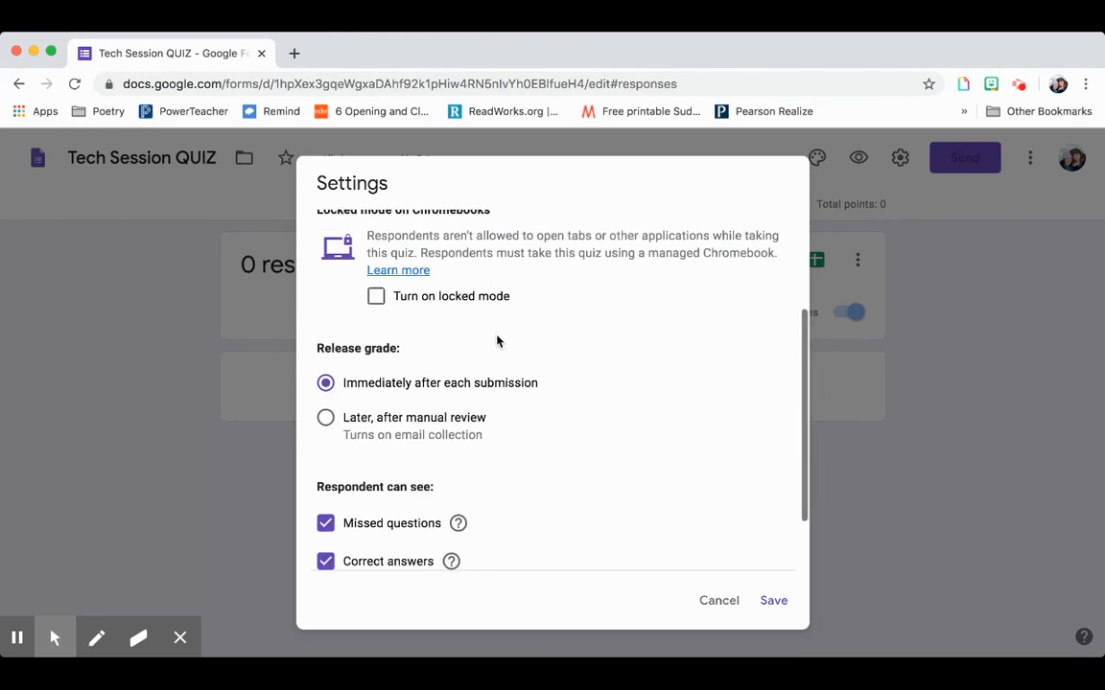
click(402, 426)
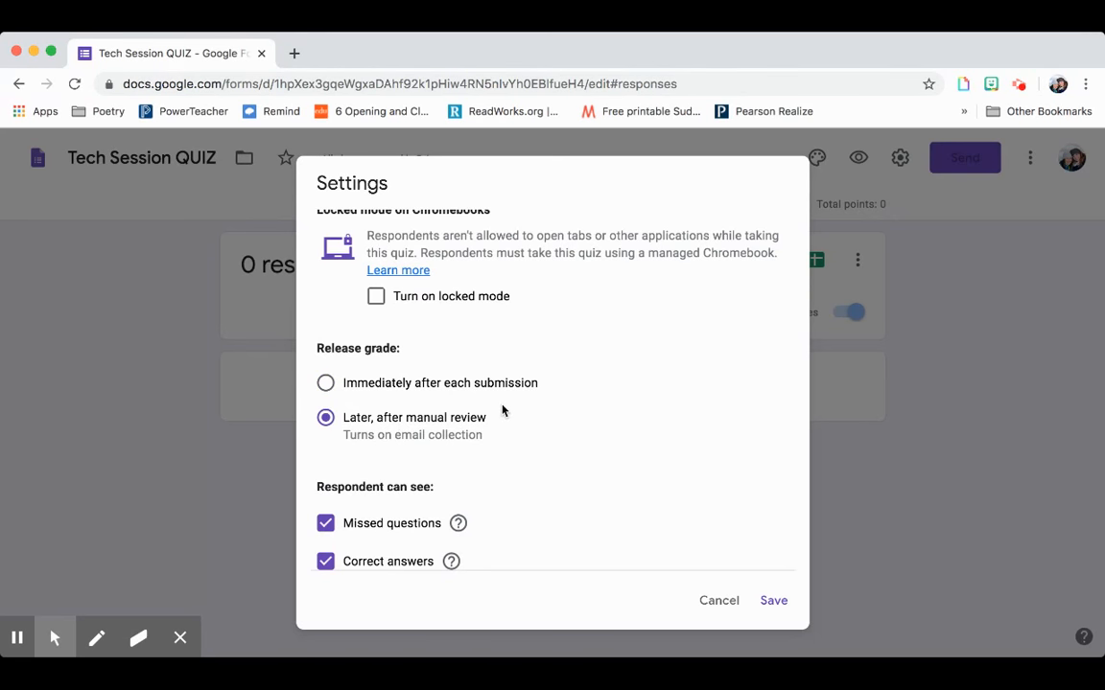
Check what respondents can see in the quiz options and save the settings.
scroll(456, 458, down, 1)
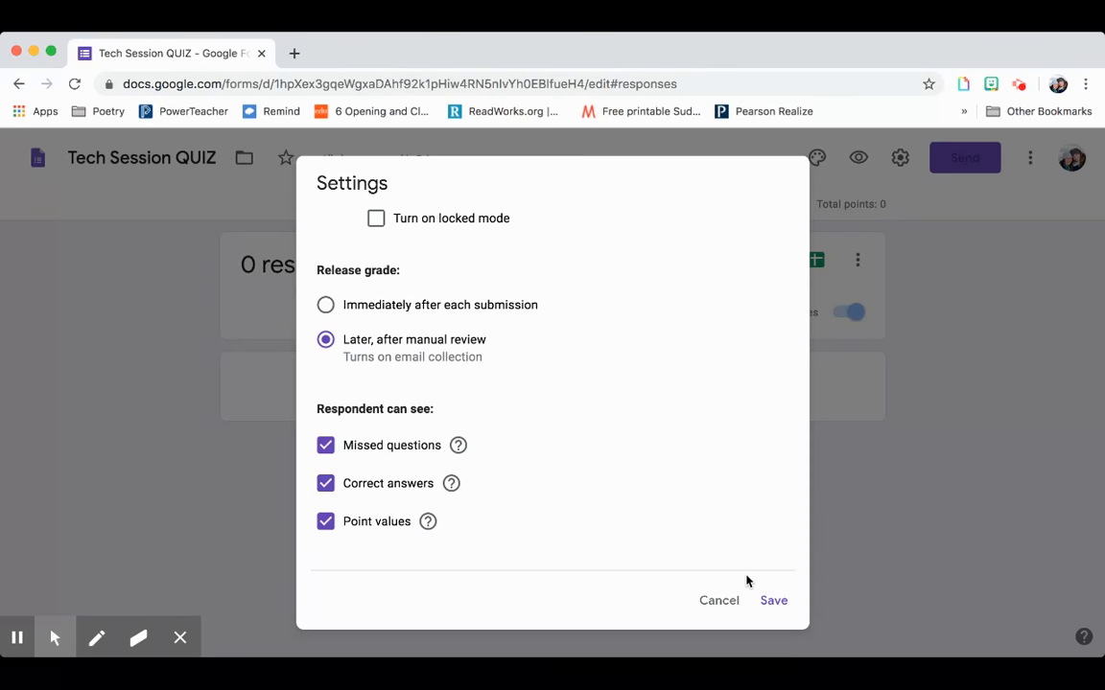
click(781, 599)
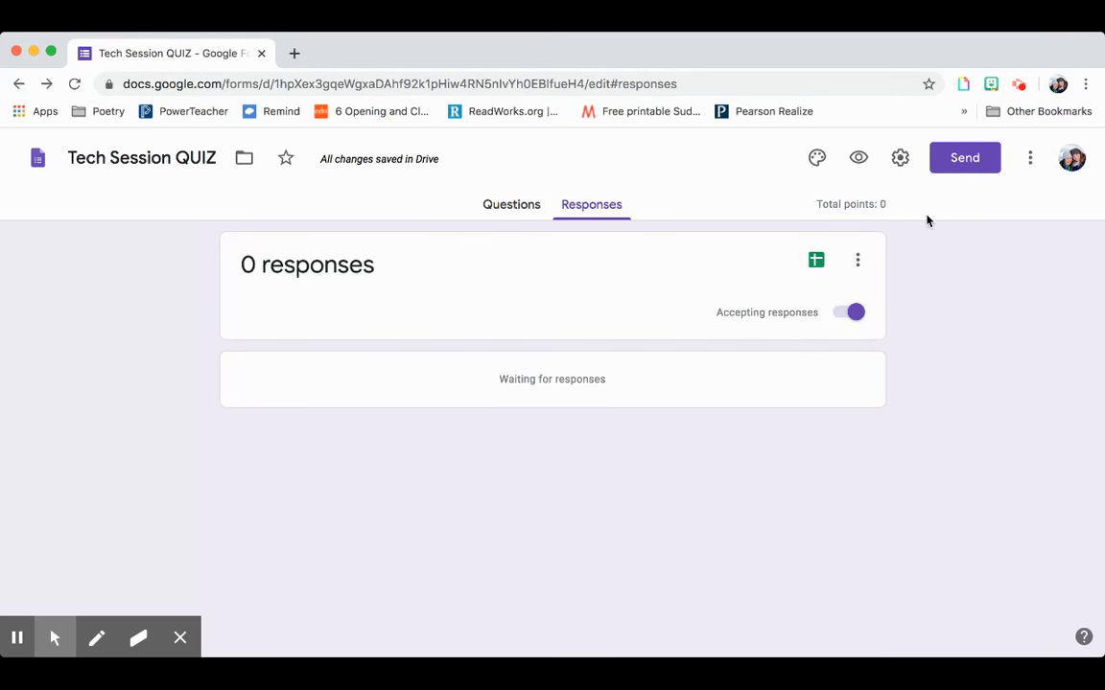
Preview the form as a respondent, look through its questions, and return to the form editor.
click(870, 162)
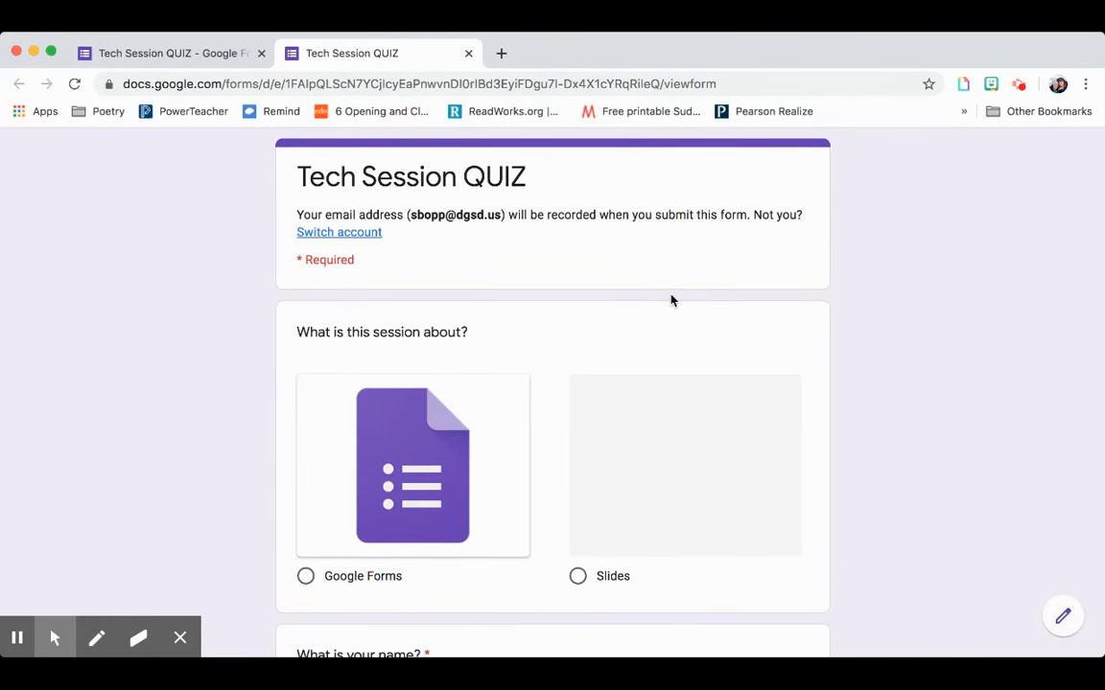
scroll(671, 301, down, 5)
scroll(671, 301, down, 2)
scroll(671, 301, up, 5)
click(188, 53)
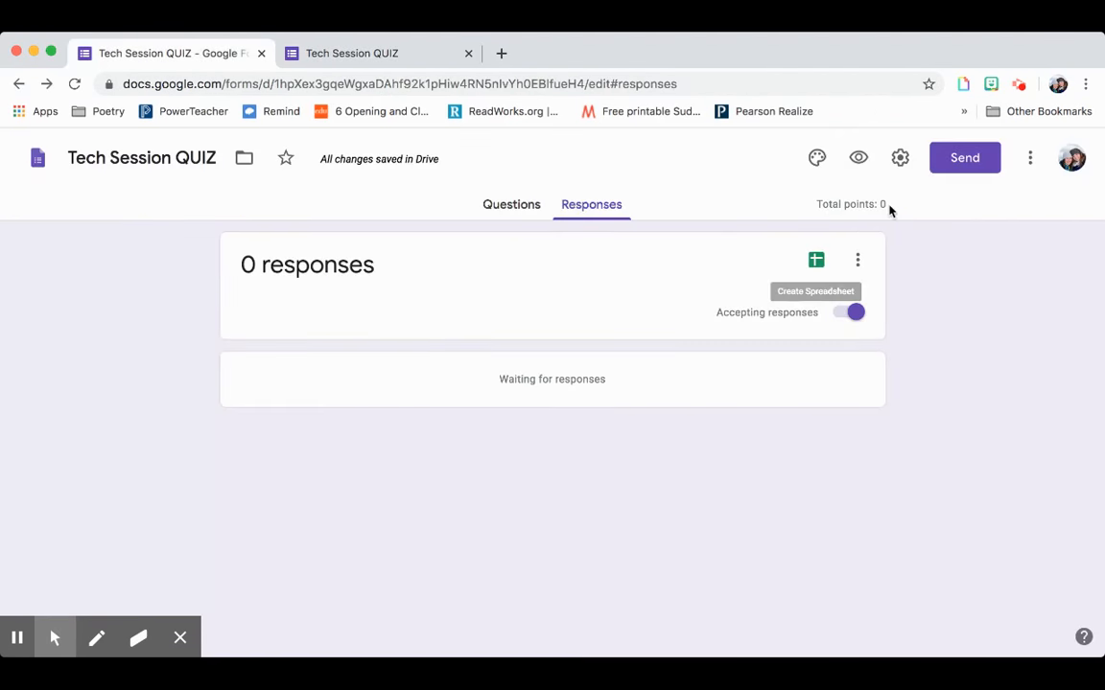
Set the form's theme colour to green and insert the multicoloured candy header image from the Work and School themes.
click(817, 158)
click(943, 460)
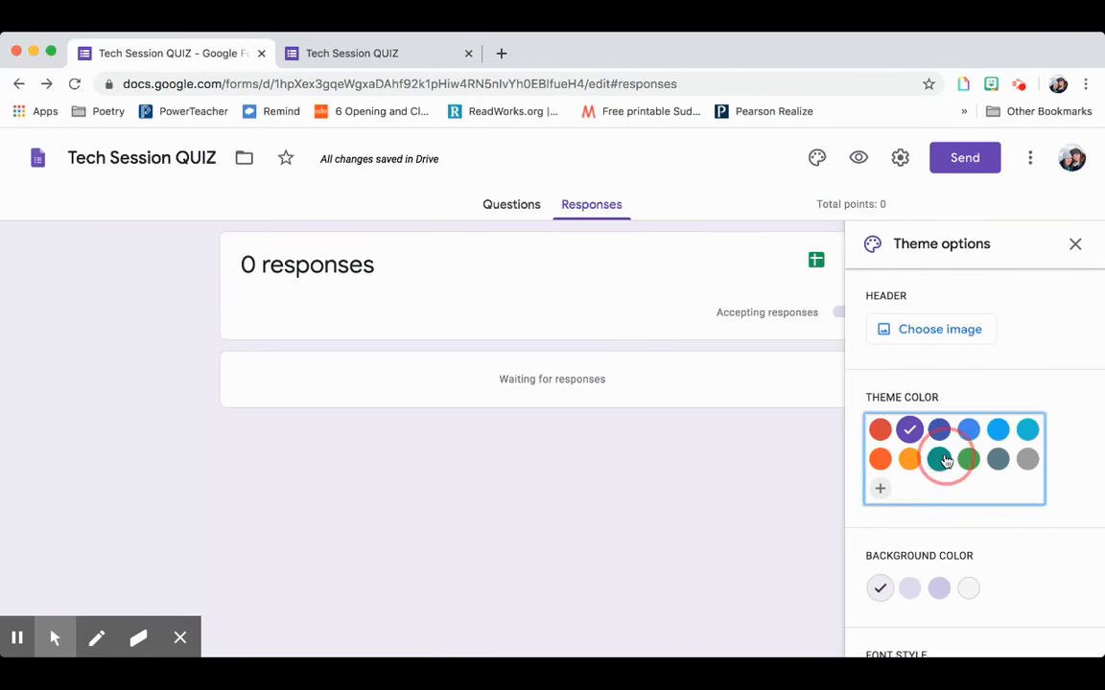
click(968, 459)
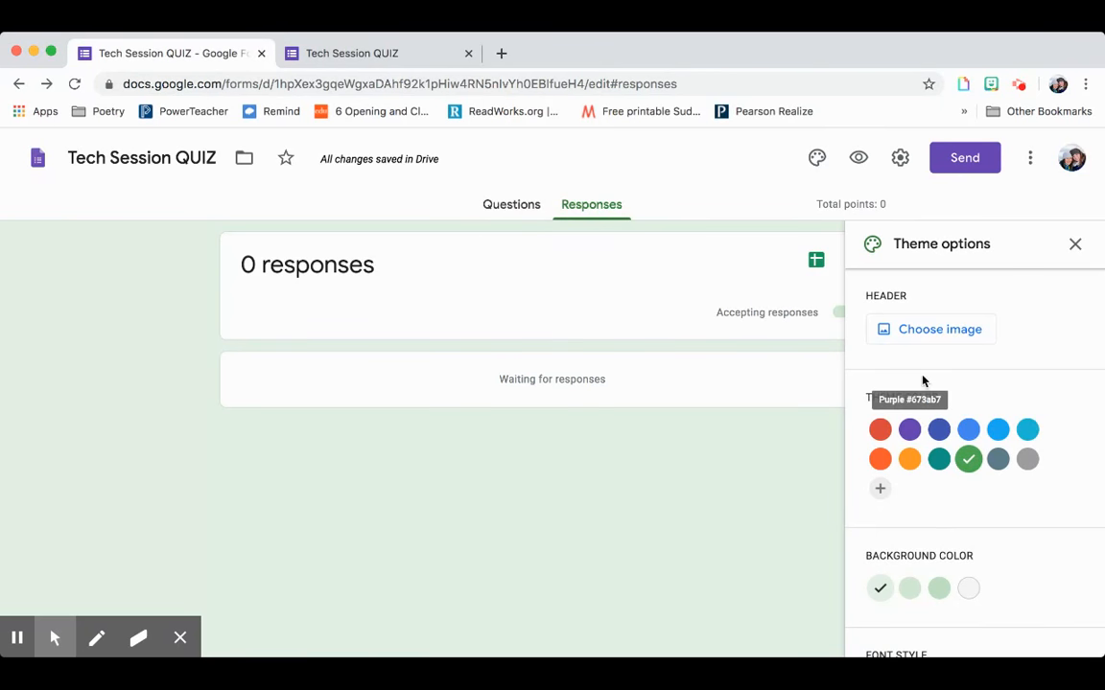
click(919, 332)
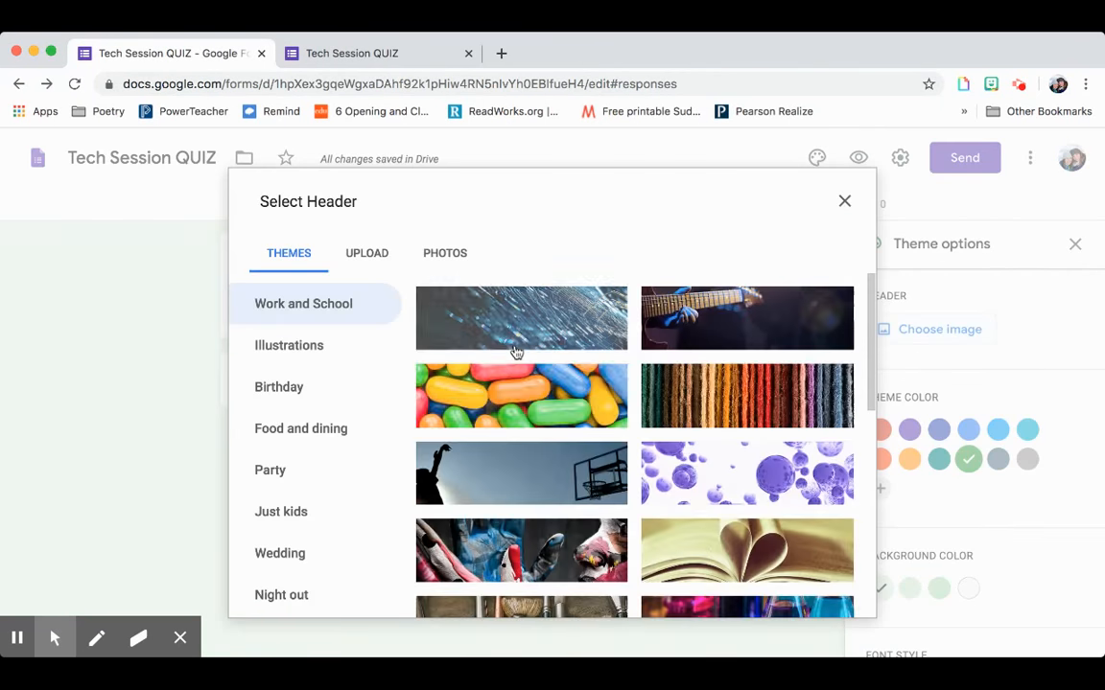
click(554, 395)
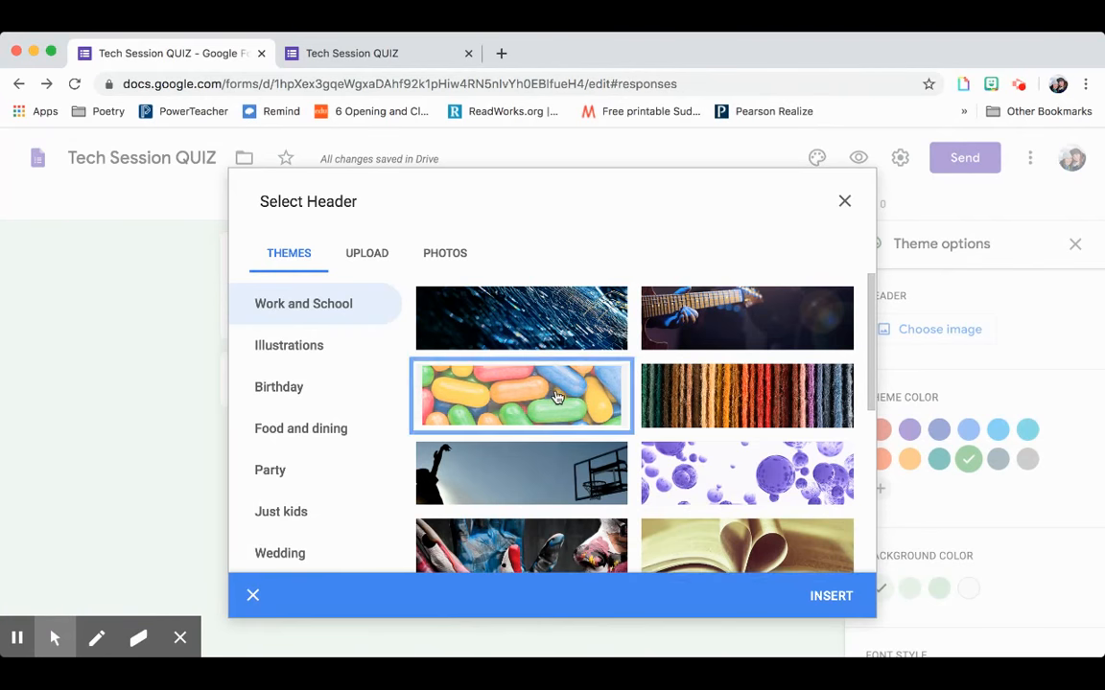
click(850, 596)
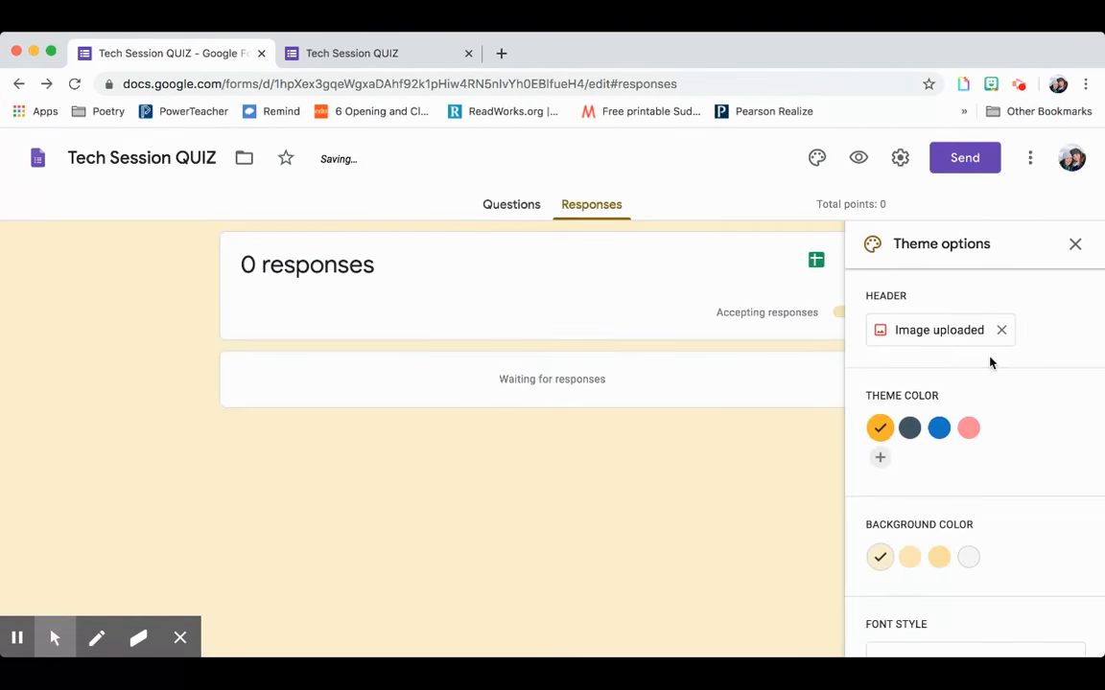
Set the theme's font style to Playful and close the theme options.
scroll(954, 519, down, 1)
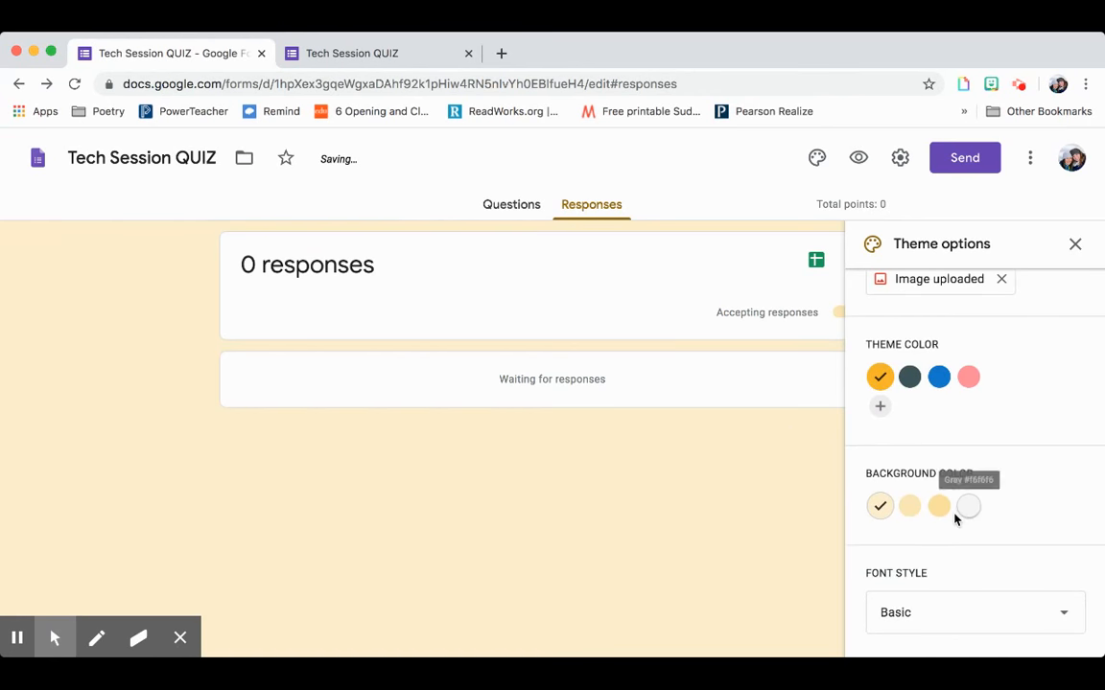
click(960, 620)
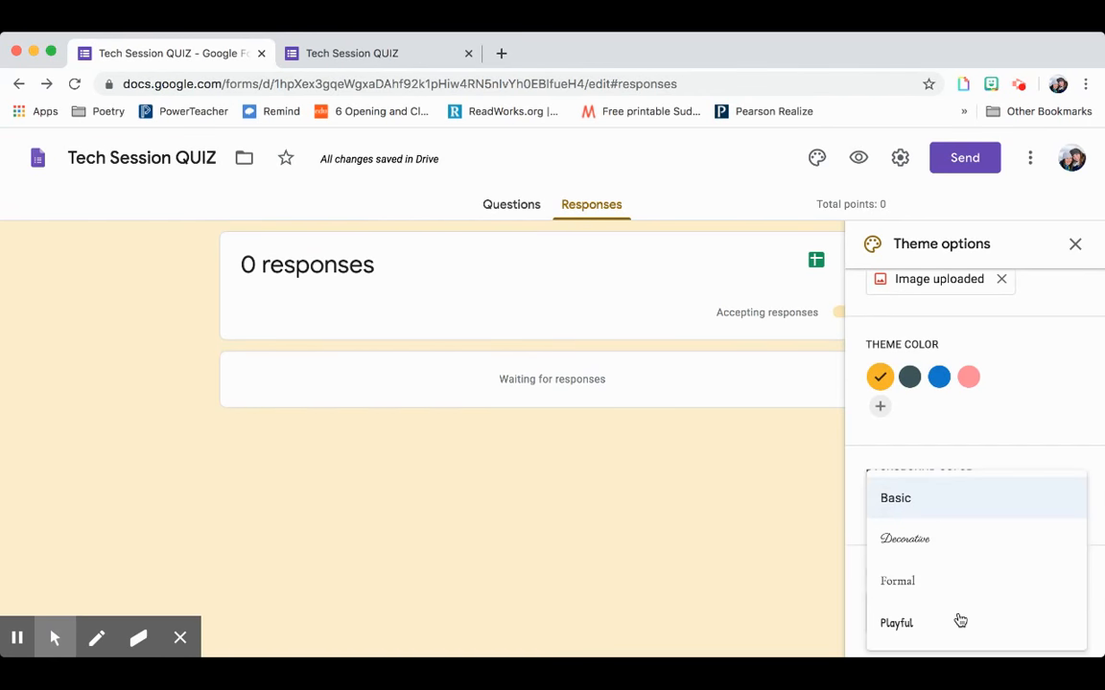
click(960, 620)
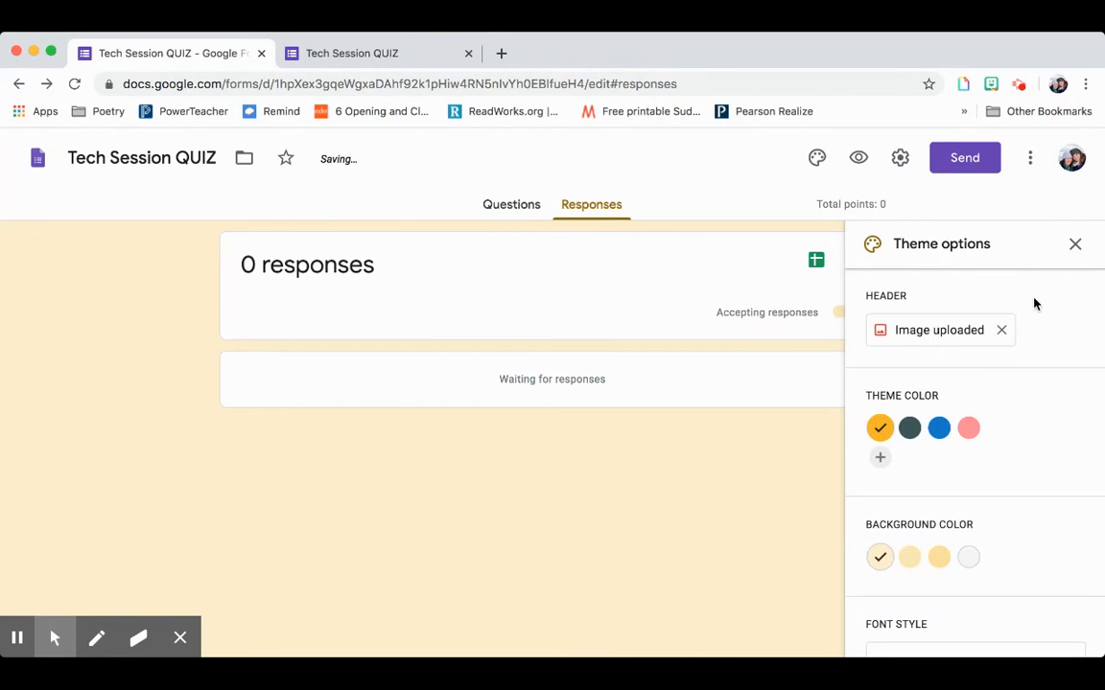
click(1075, 246)
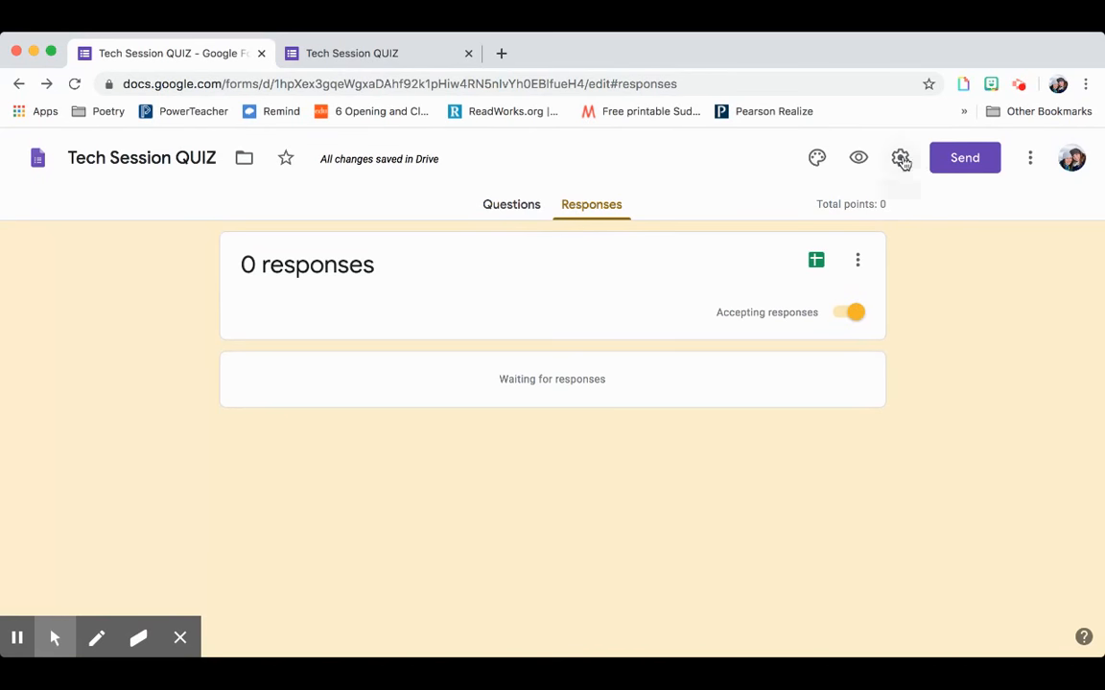
click(1029, 161)
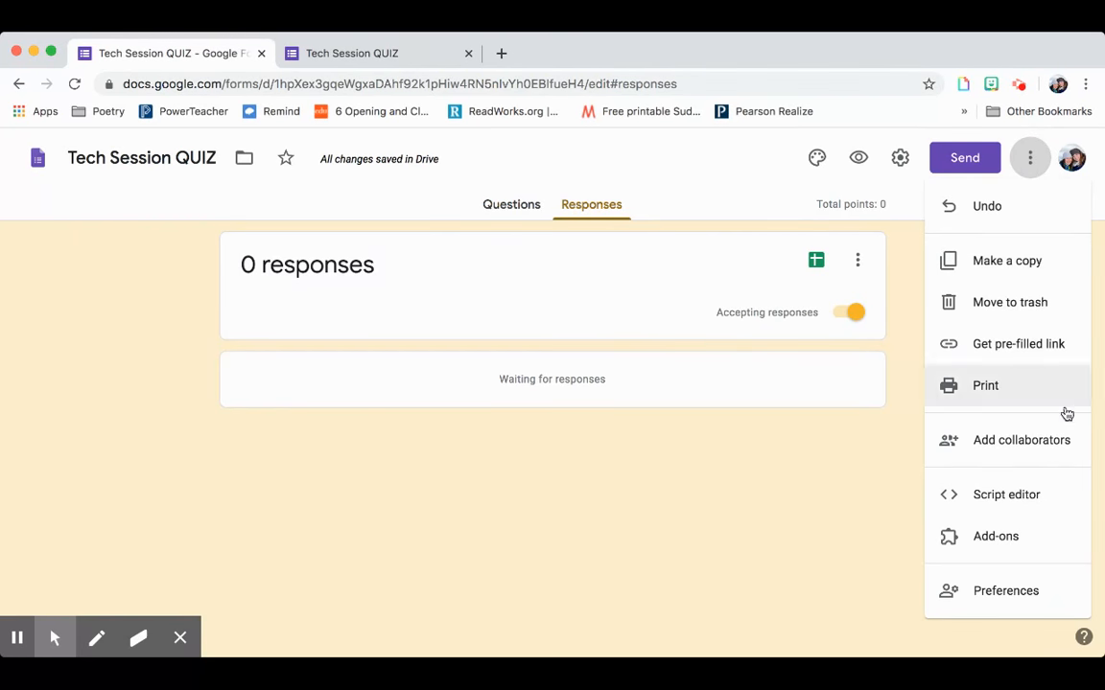
click(825, 481)
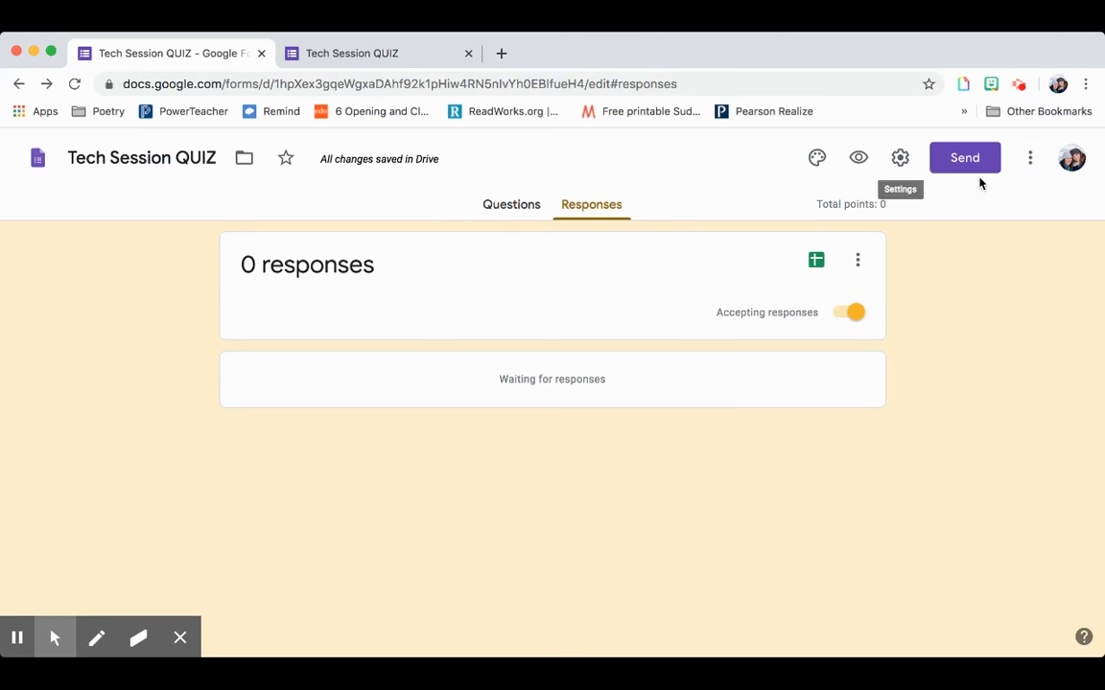
click(1032, 160)
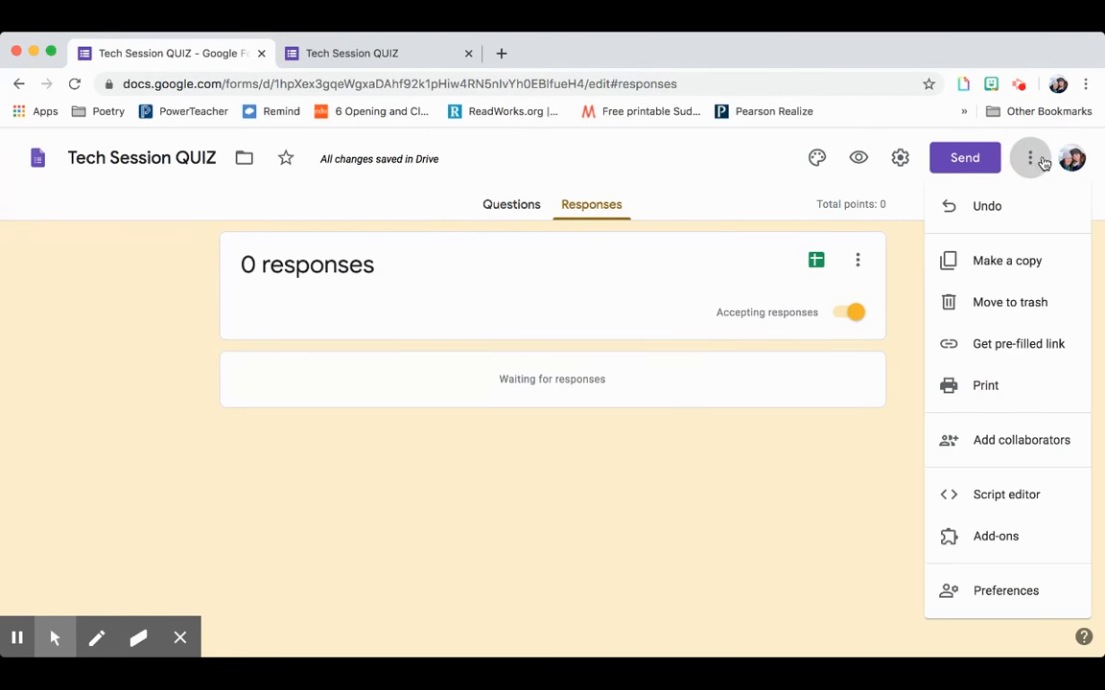
click(1071, 158)
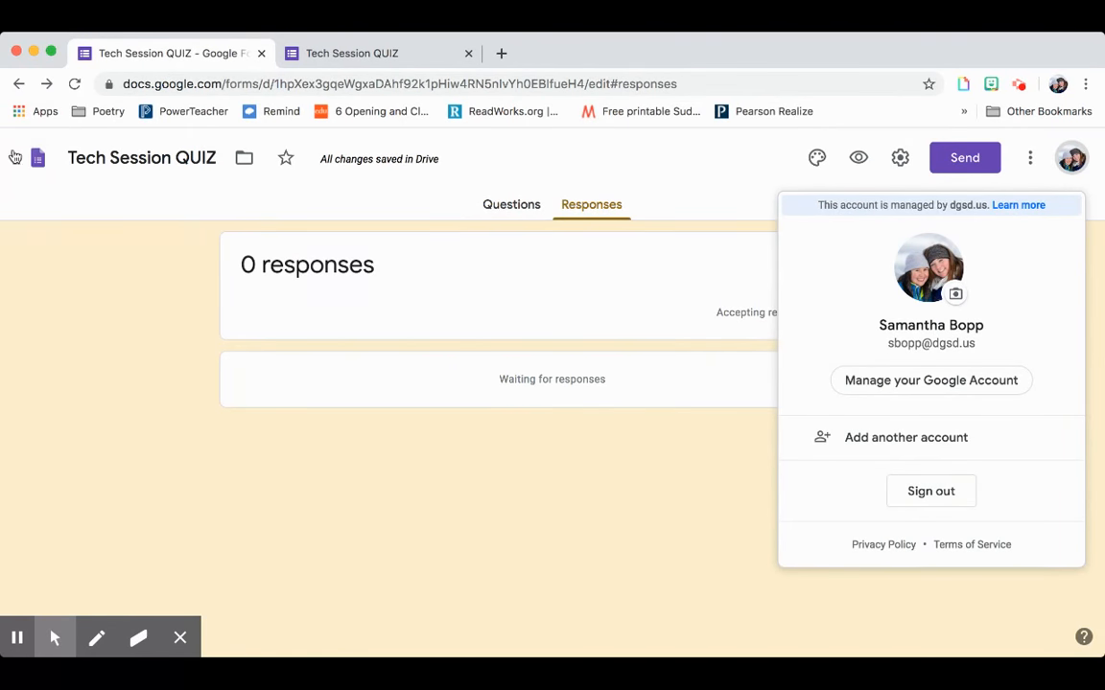
Return to the Forms home page and open the most recent "Hachiko: Compare/Contrast" form.
click(48, 159)
click(49, 160)
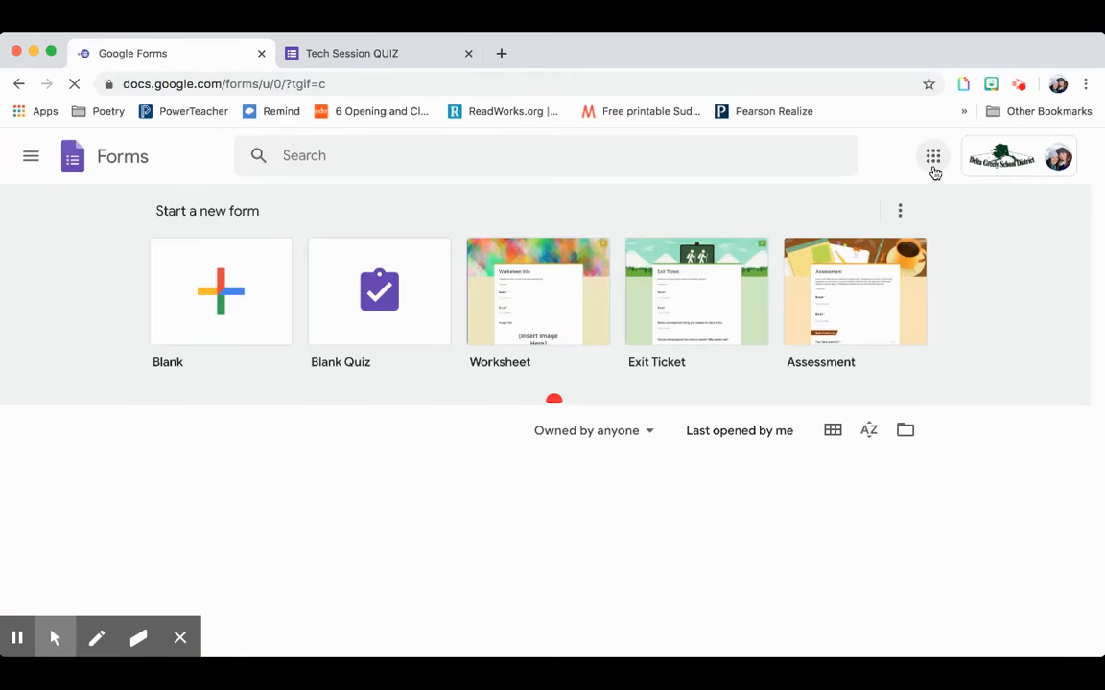
scroll(493, 365, down, 3)
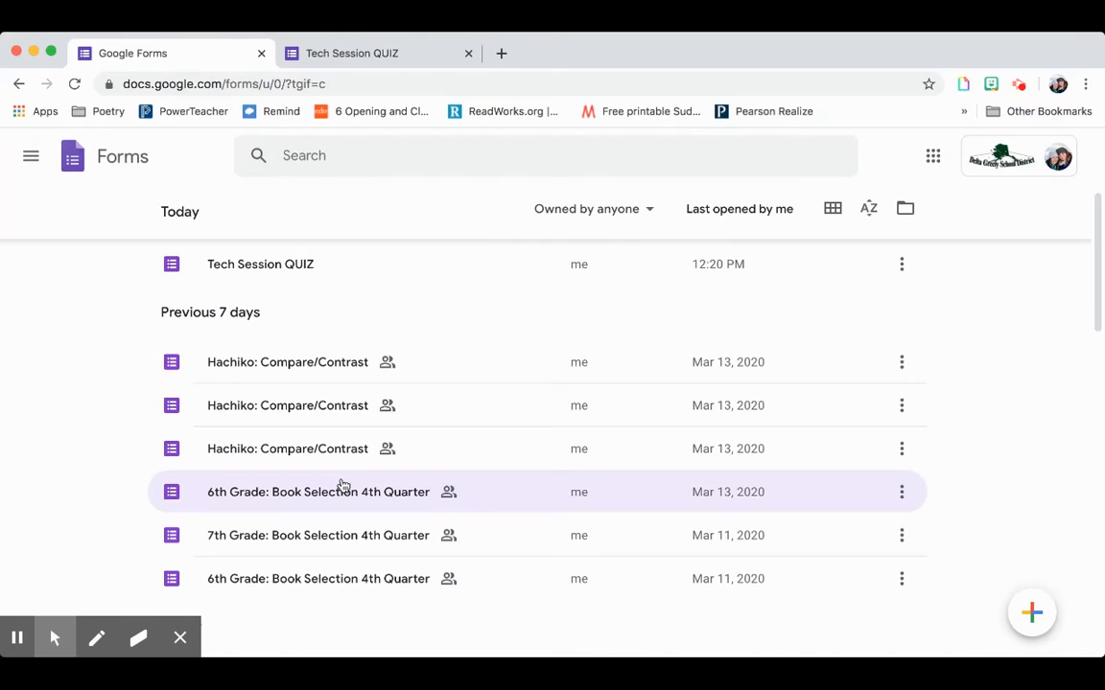
click(301, 368)
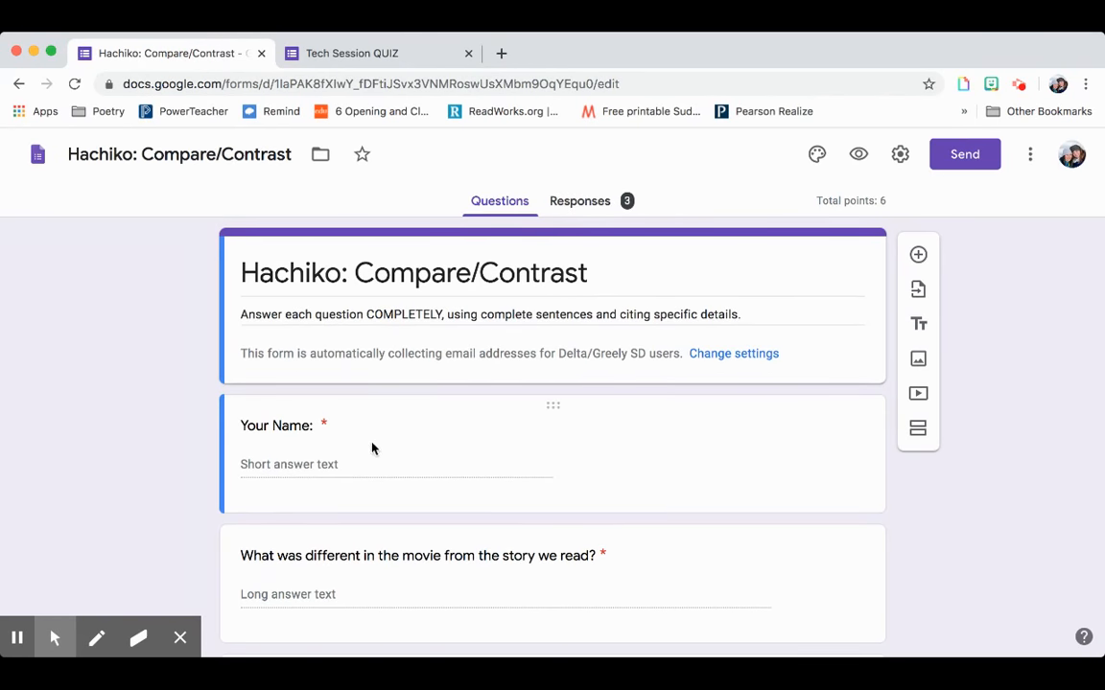
click(347, 464)
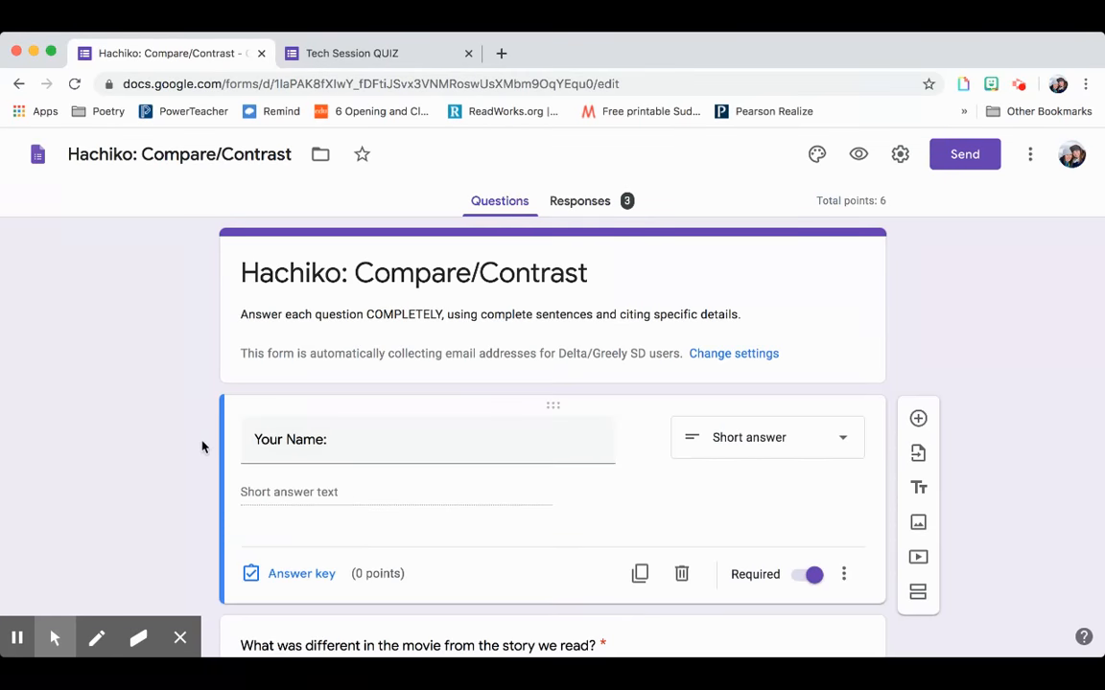
Examine the form's response summary, including the insights and the table of respondents' scores.
click(623, 203)
scroll(390, 416, down, 3)
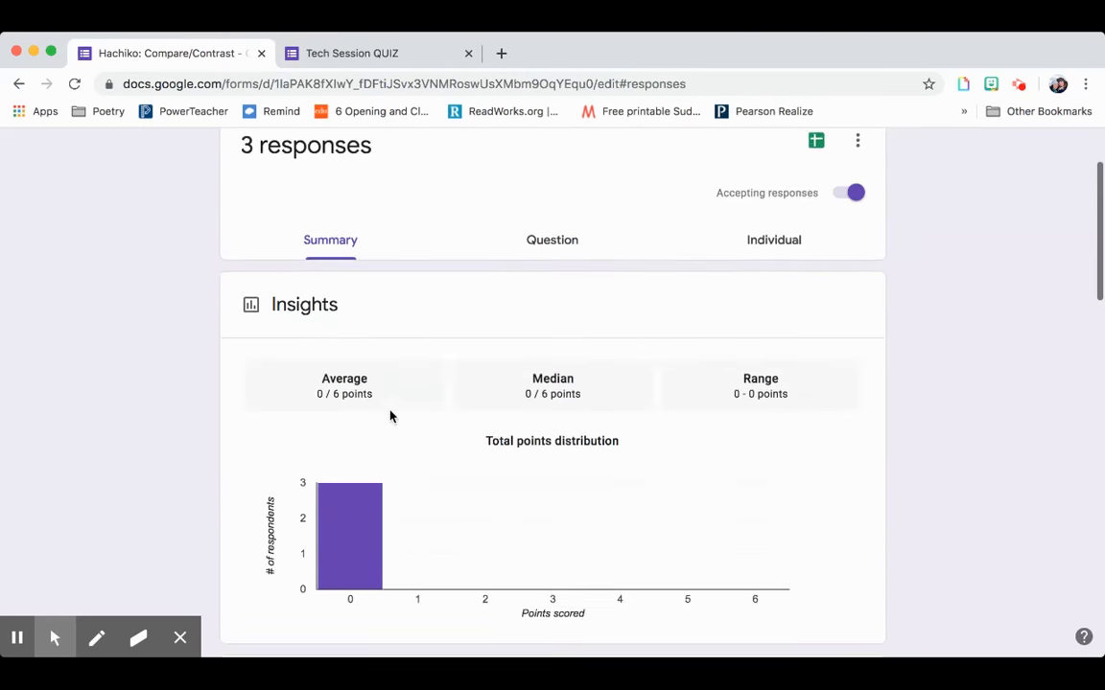
scroll(389, 417, down, 5)
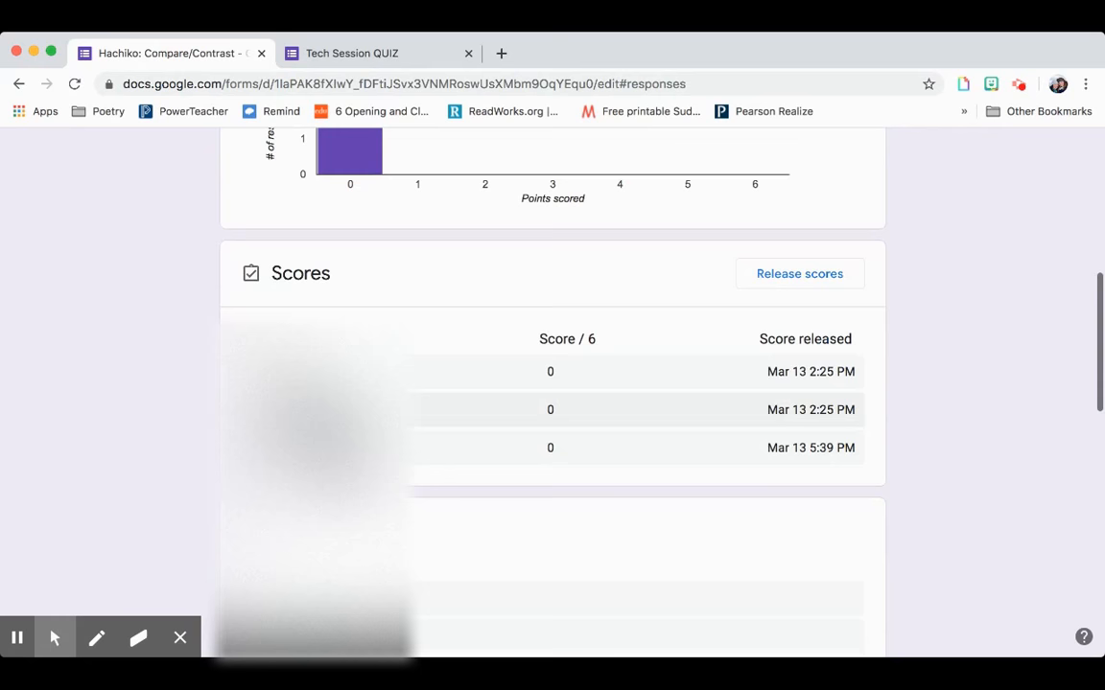
scroll(202, 507, down, 1)
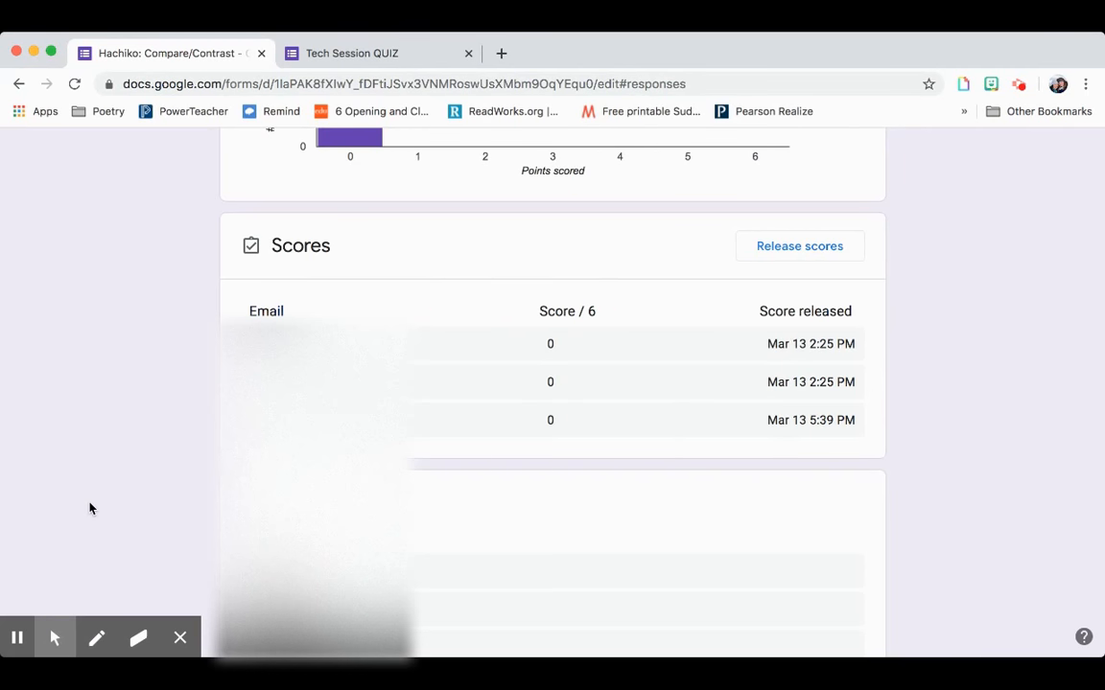
scroll(90, 508, up, 10)
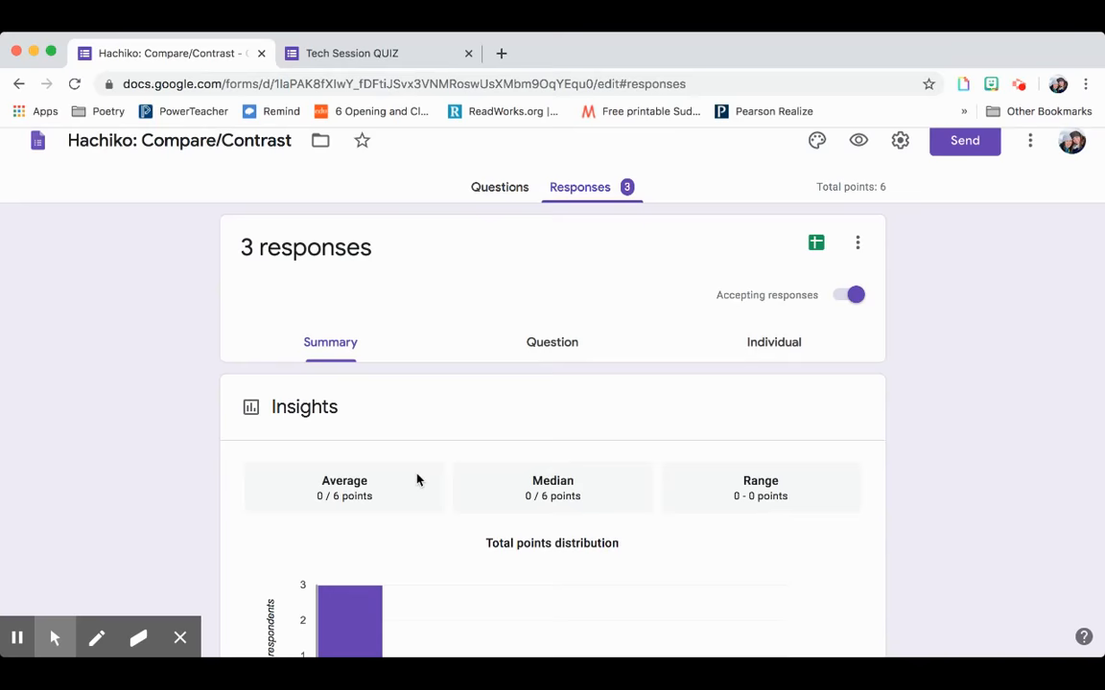
Read through the submitted answers to each question in the response summary.
scroll(417, 479, down, 1)
scroll(417, 479, down, 1)
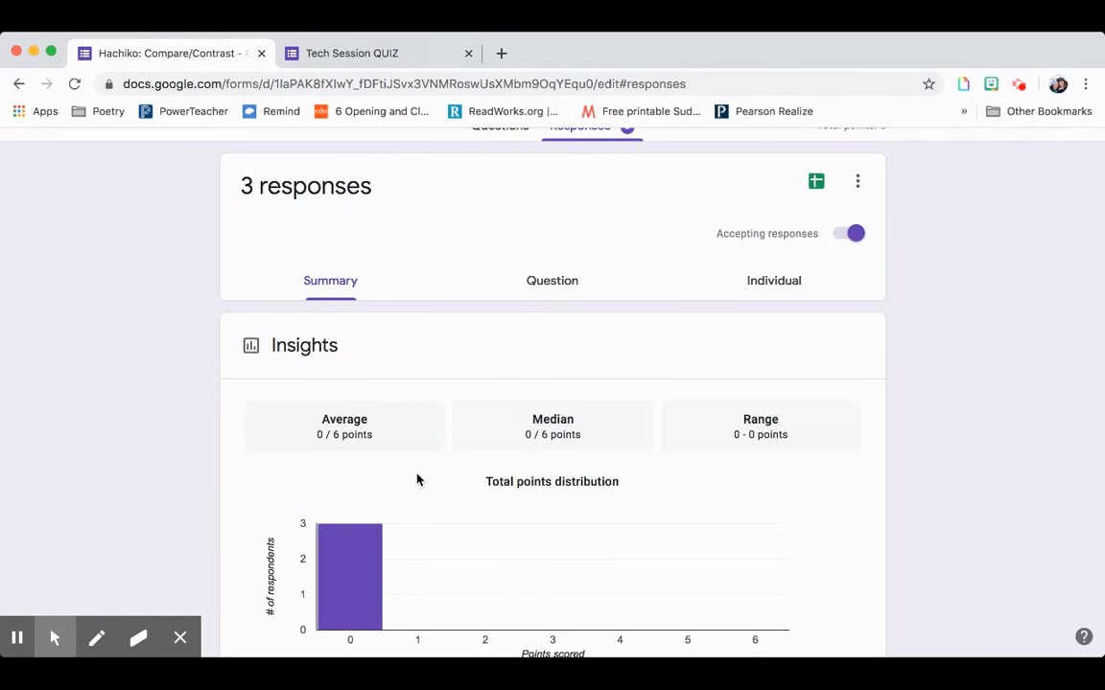
scroll(417, 480, down, 10)
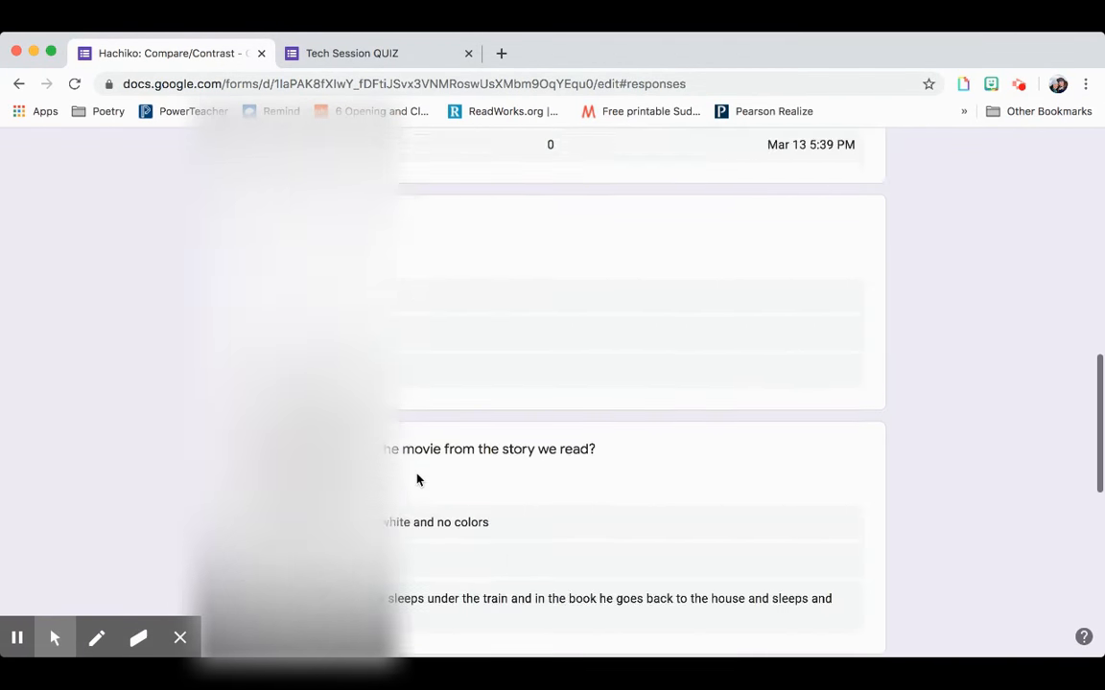
scroll(417, 473, down, 1)
scroll(418, 479, up, 1)
scroll(417, 479, down, 3)
scroll(417, 479, down, 5)
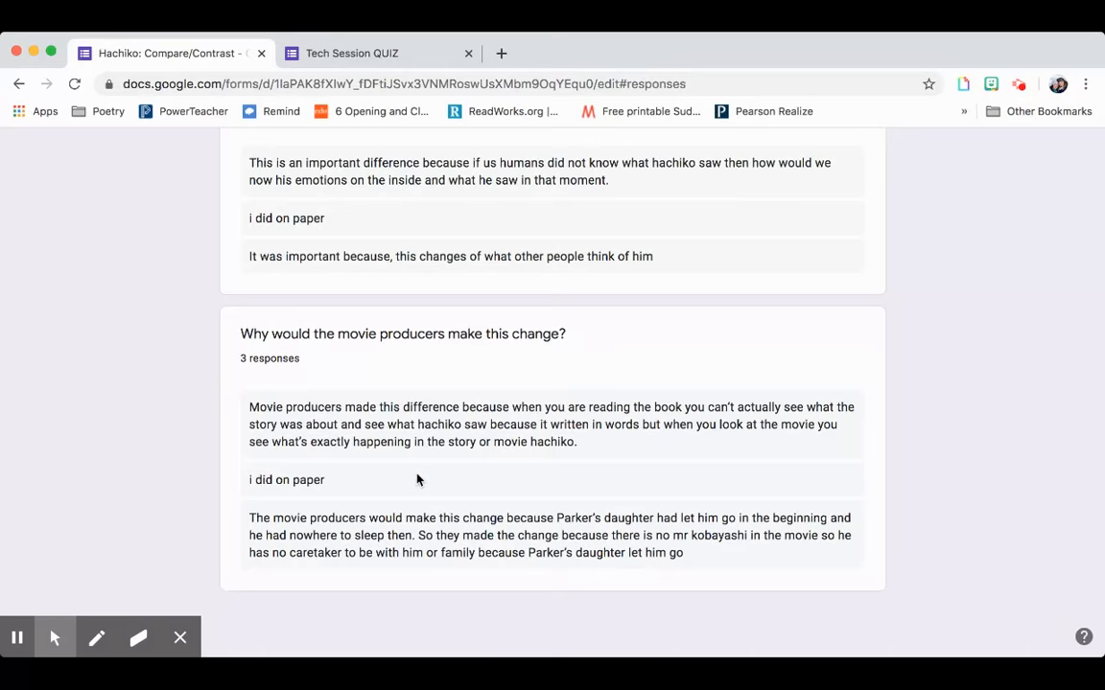
scroll(417, 480, up, 3)
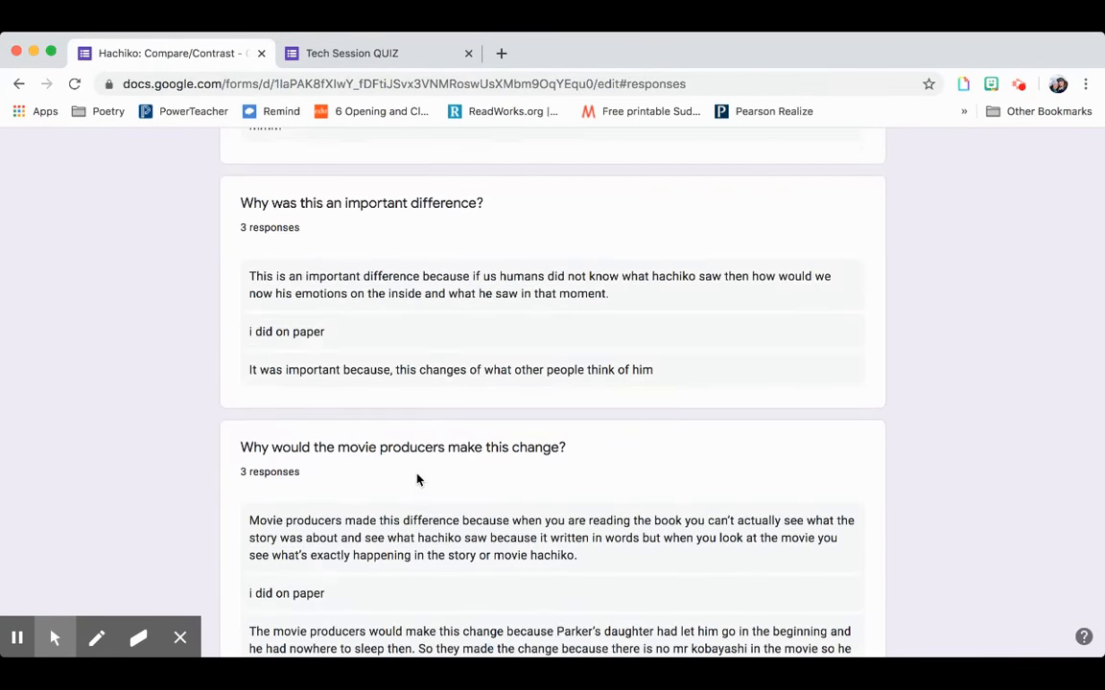
scroll(417, 479, up, 15)
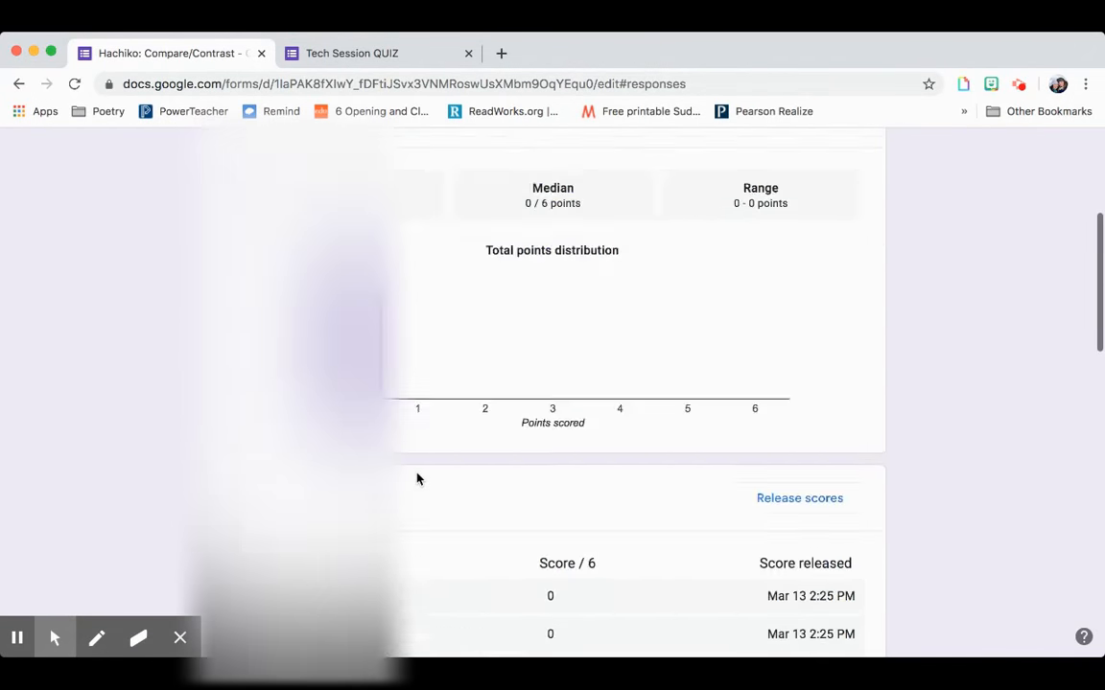
scroll(415, 195, up, 5)
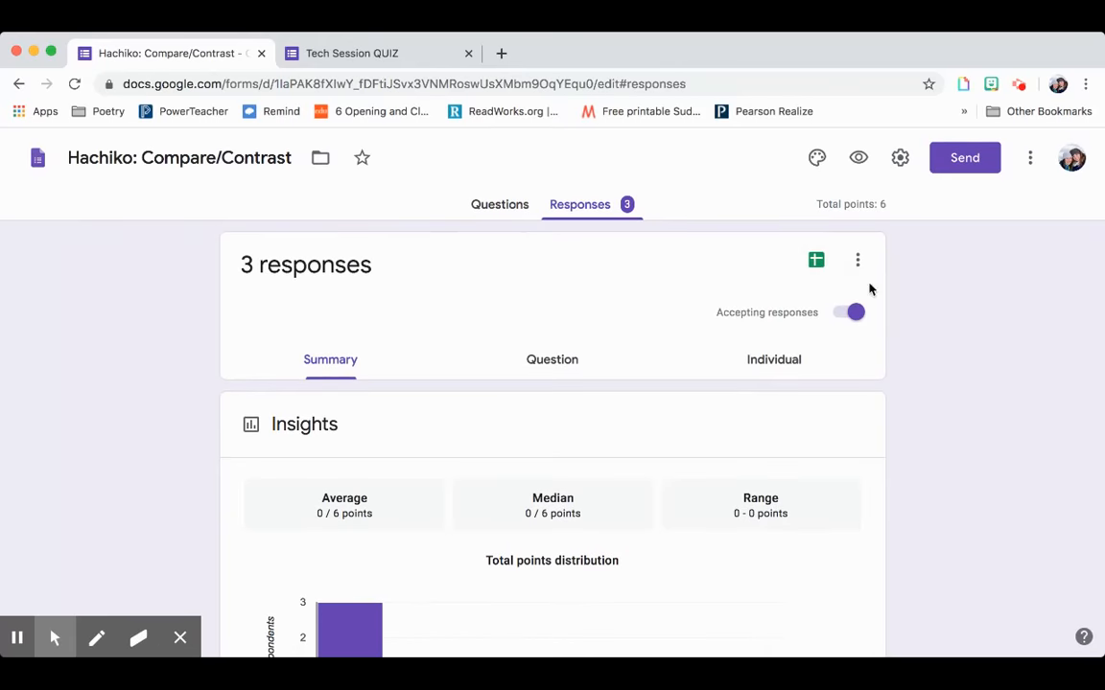
Create a new spreadsheet of the form's responses and go back to the Forms home page.
click(828, 262)
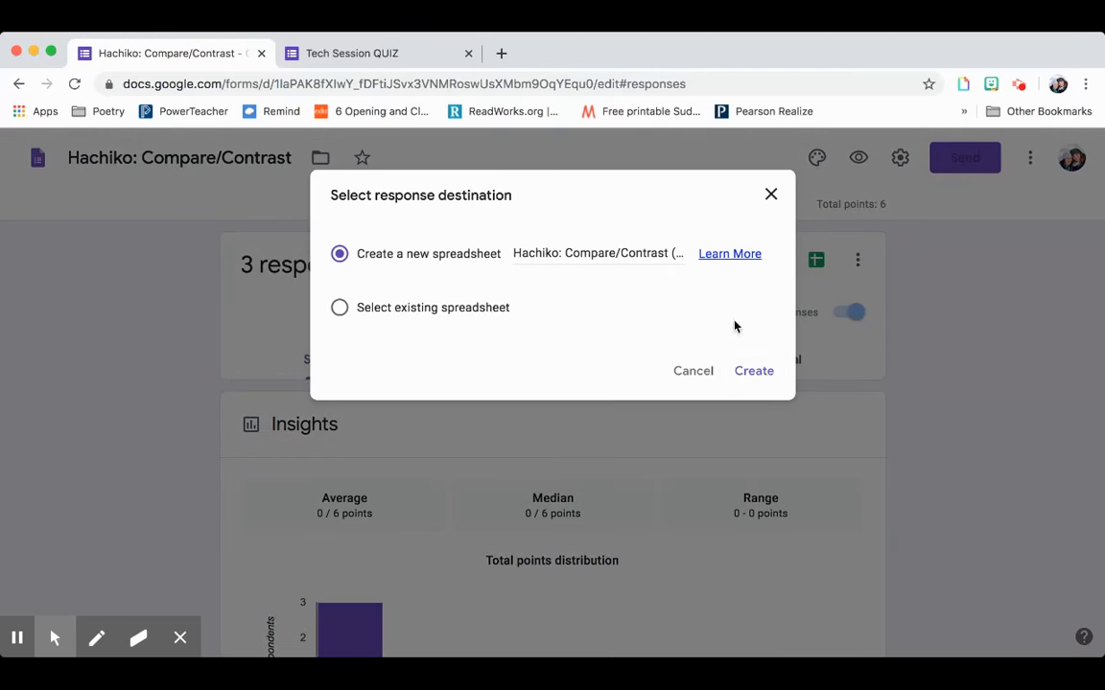
click(753, 371)
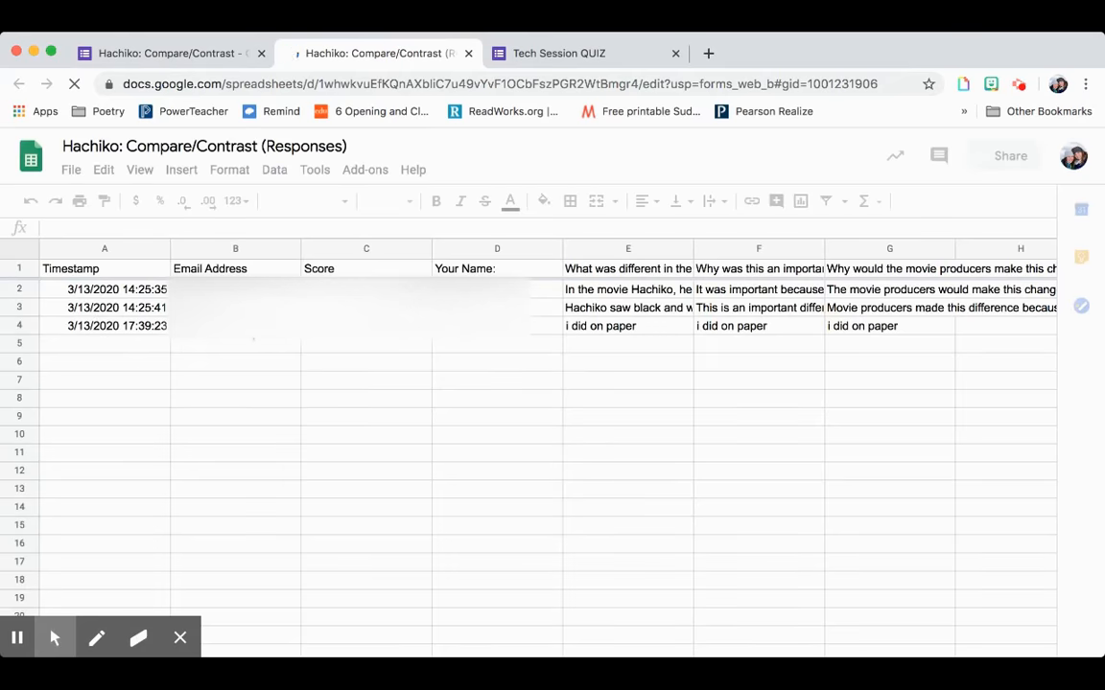
click(217, 59)
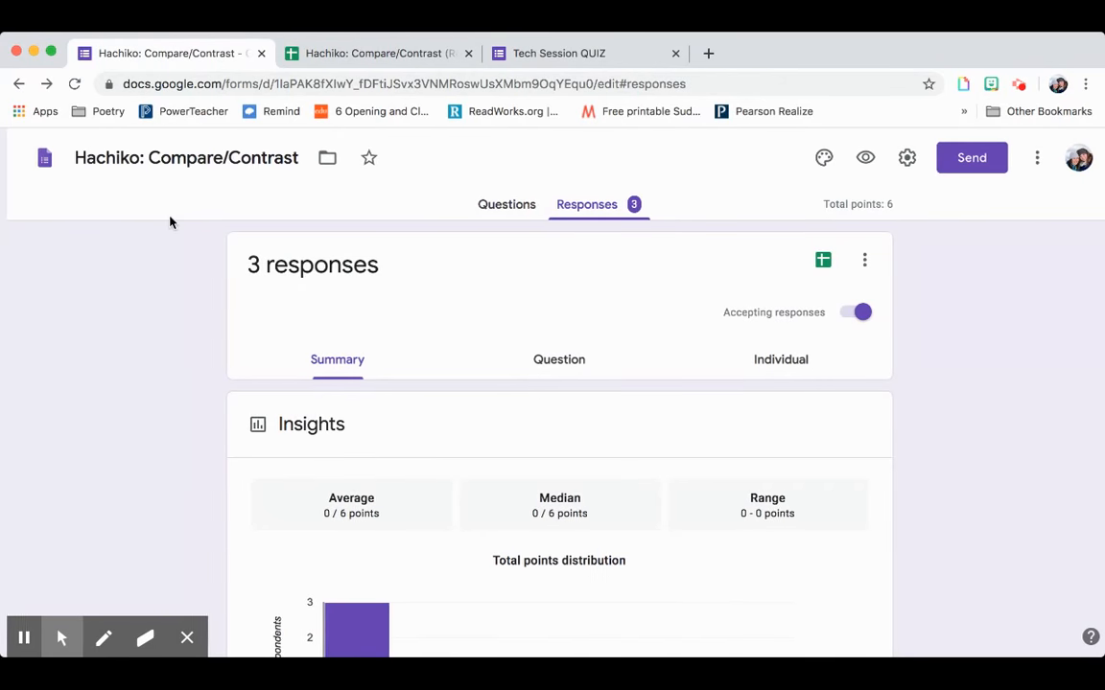
click(19, 84)
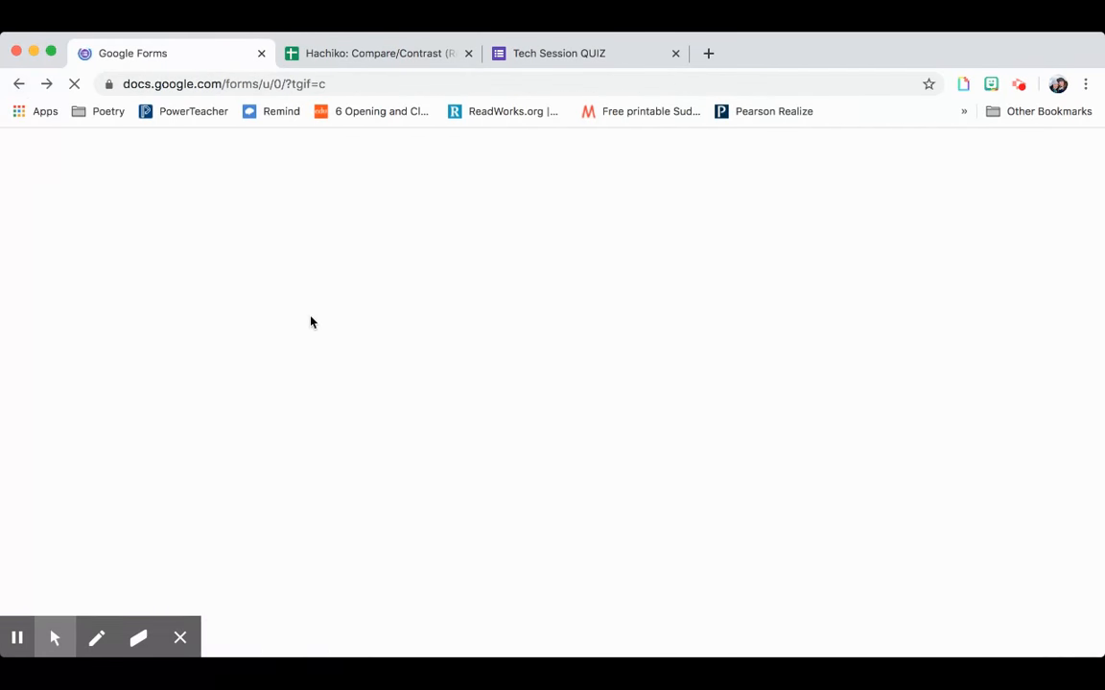
Open the March 13 "6th Grade: Book Selection 4th Quarter" form and examine its name and "Would you rather" questions.
scroll(481, 464, down, 5)
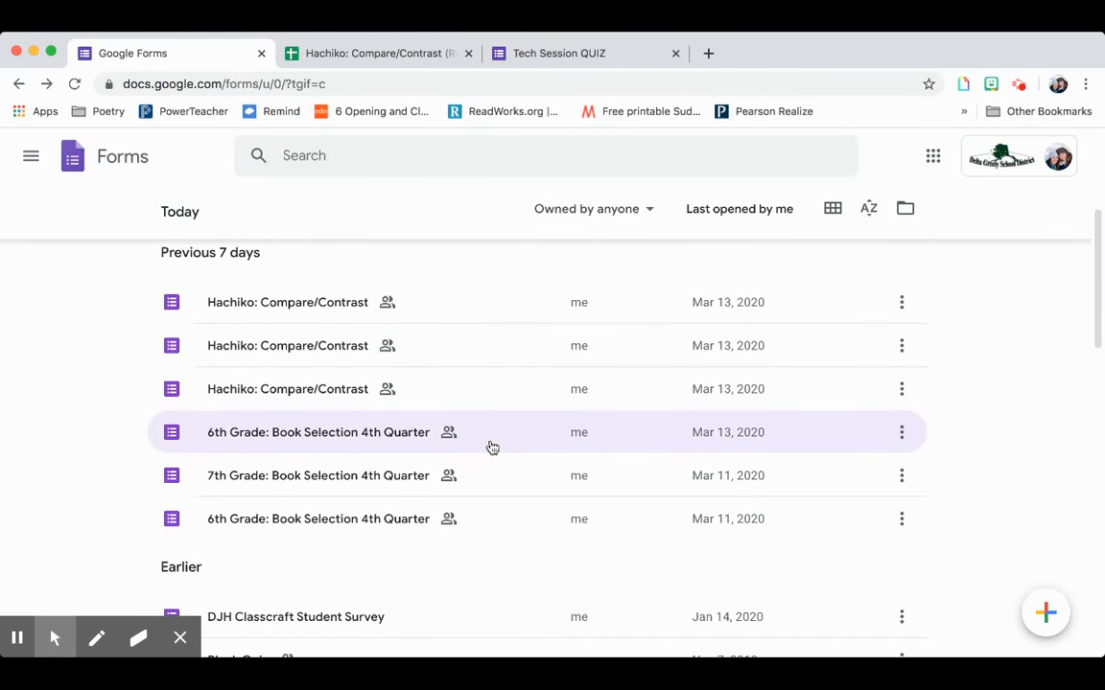
click(492, 448)
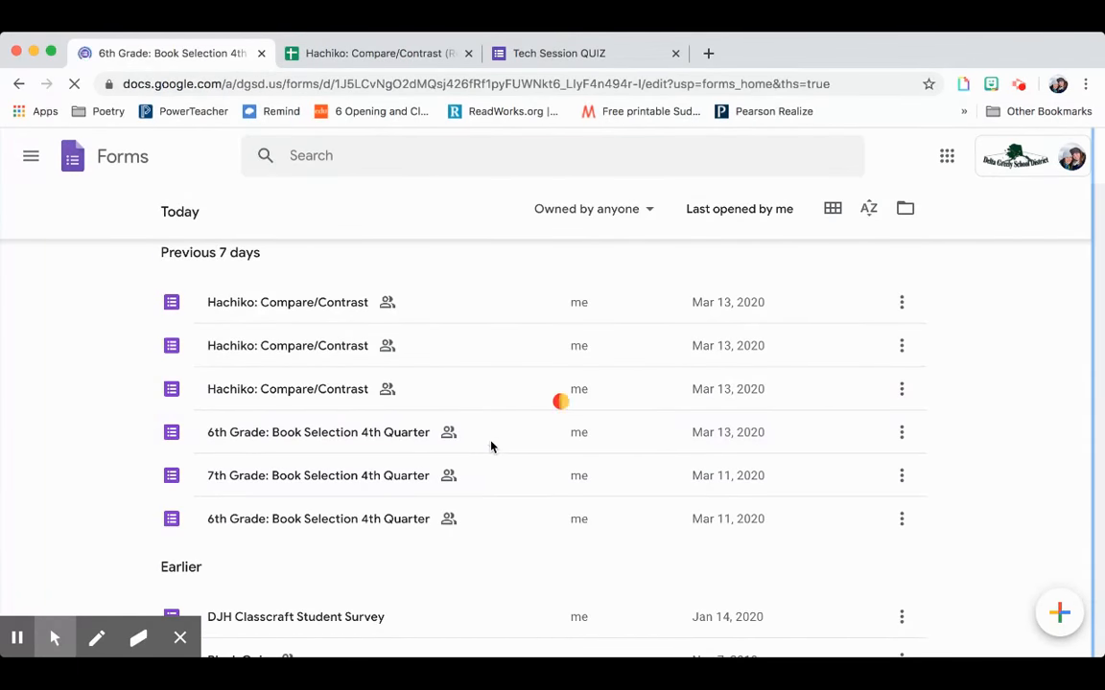
scroll(491, 447, down, 2)
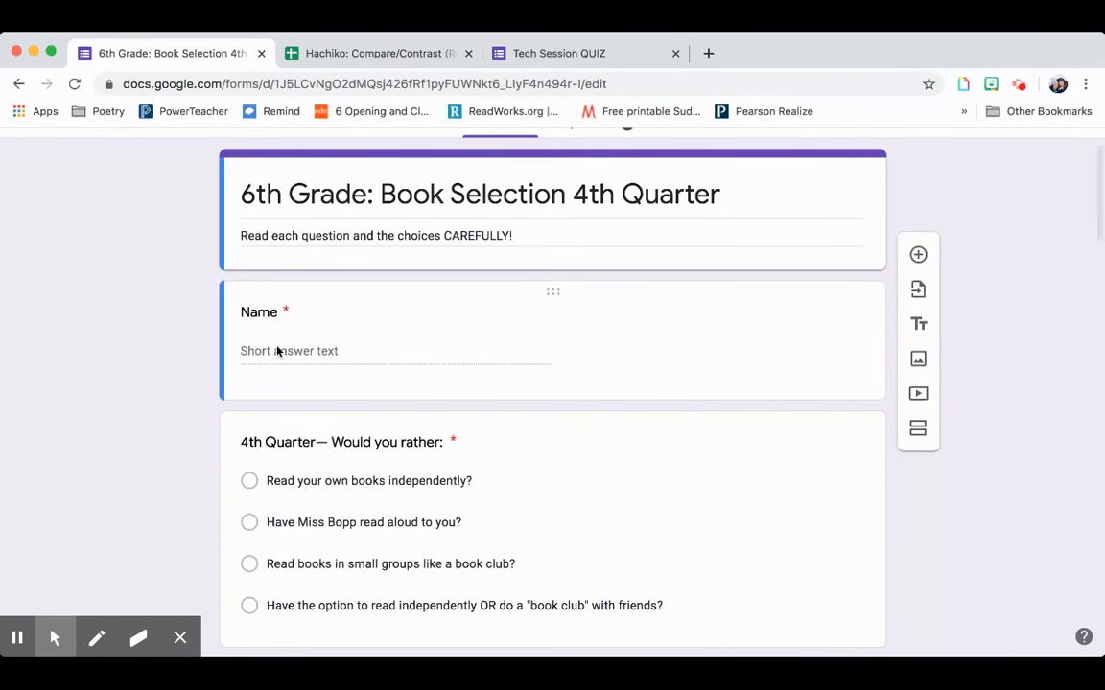
scroll(219, 422, down, 2)
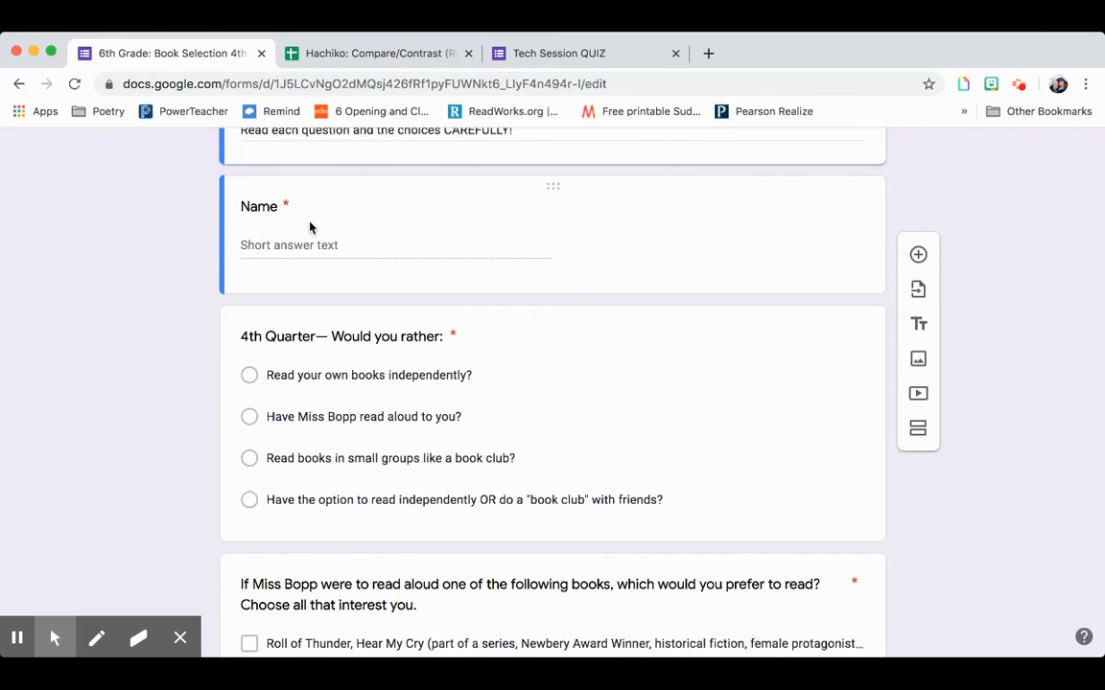
scroll(259, 310, down, 2)
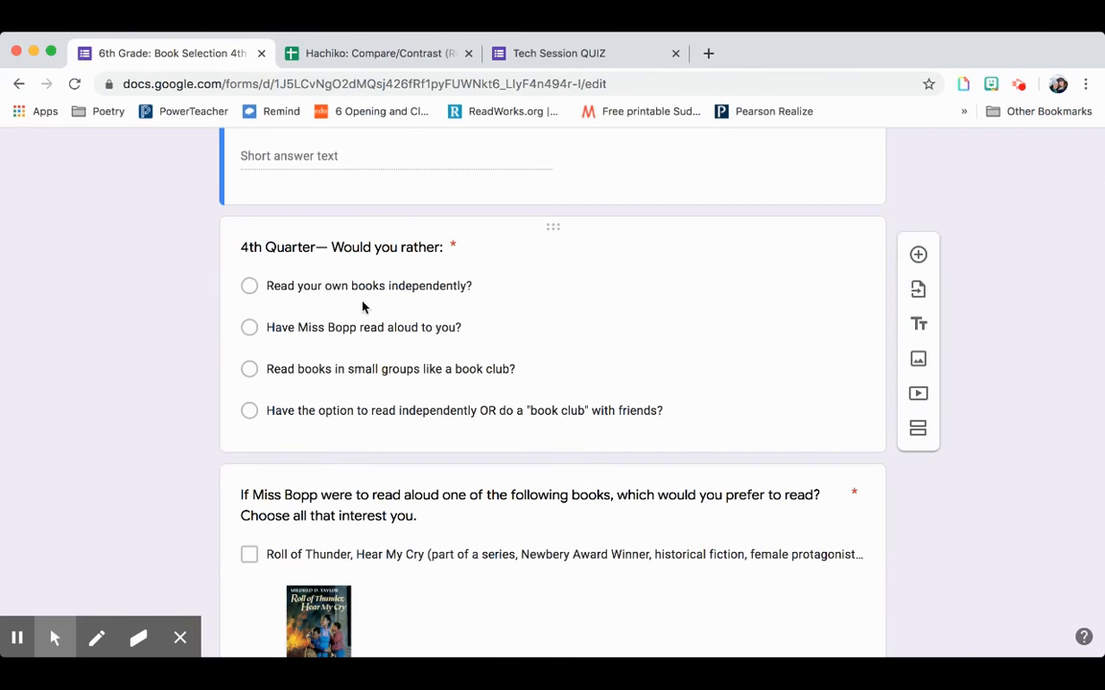
click(251, 287)
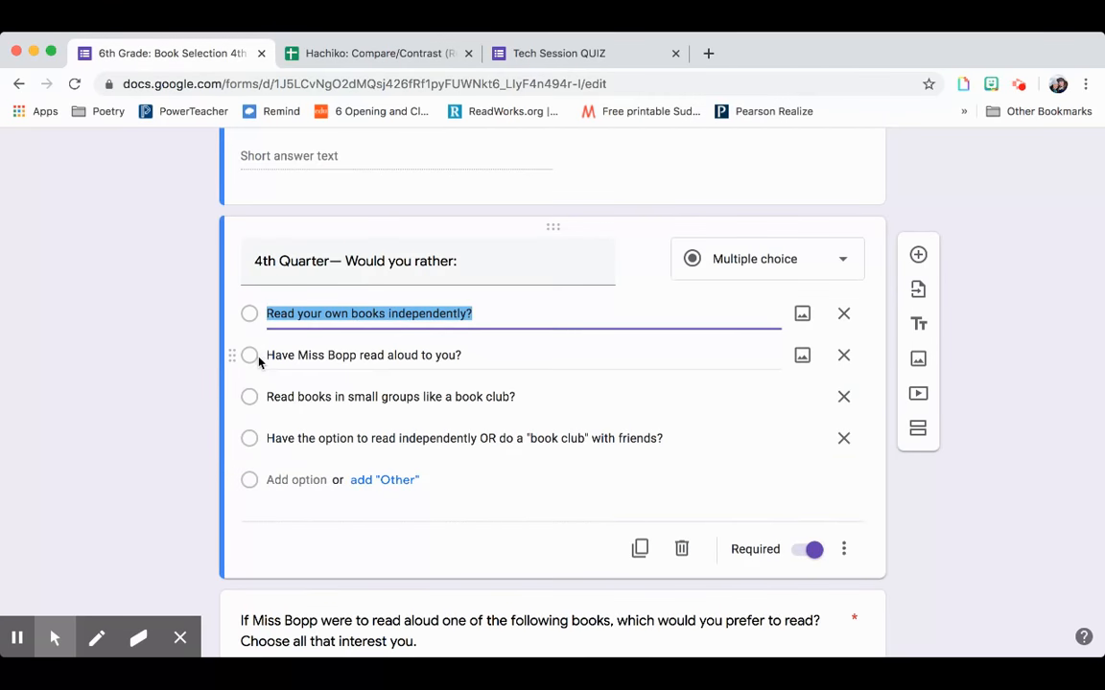
click(247, 354)
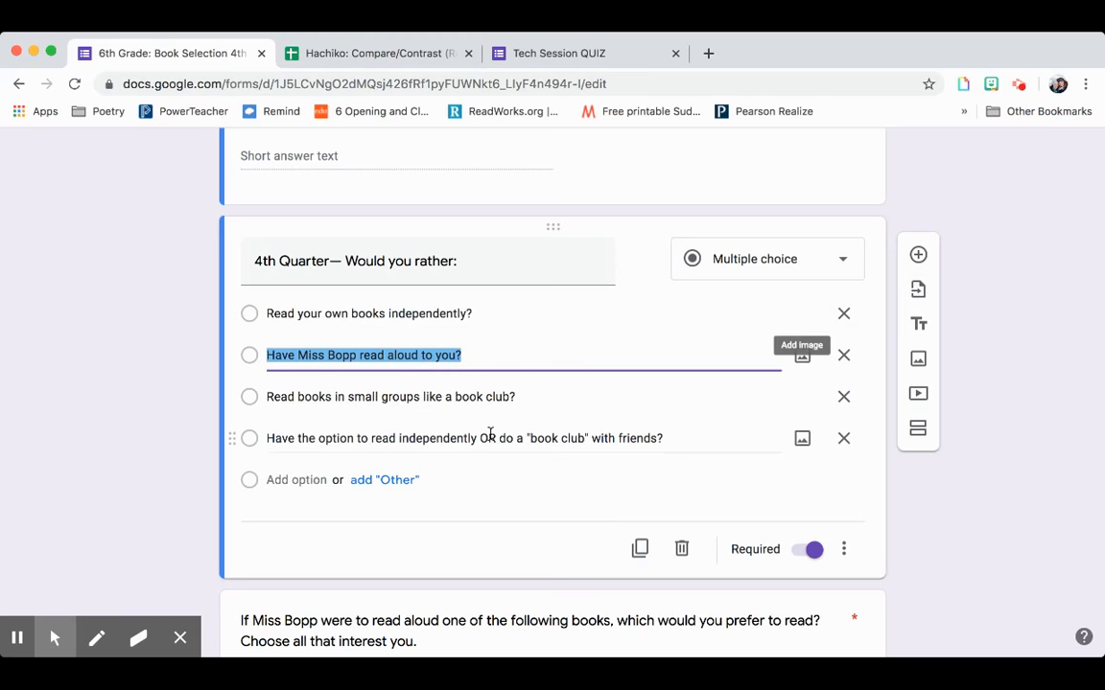
Examine the read-aloud and mini book club questions, including the answer options illustrated with book covers.
scroll(340, 472, down, 5)
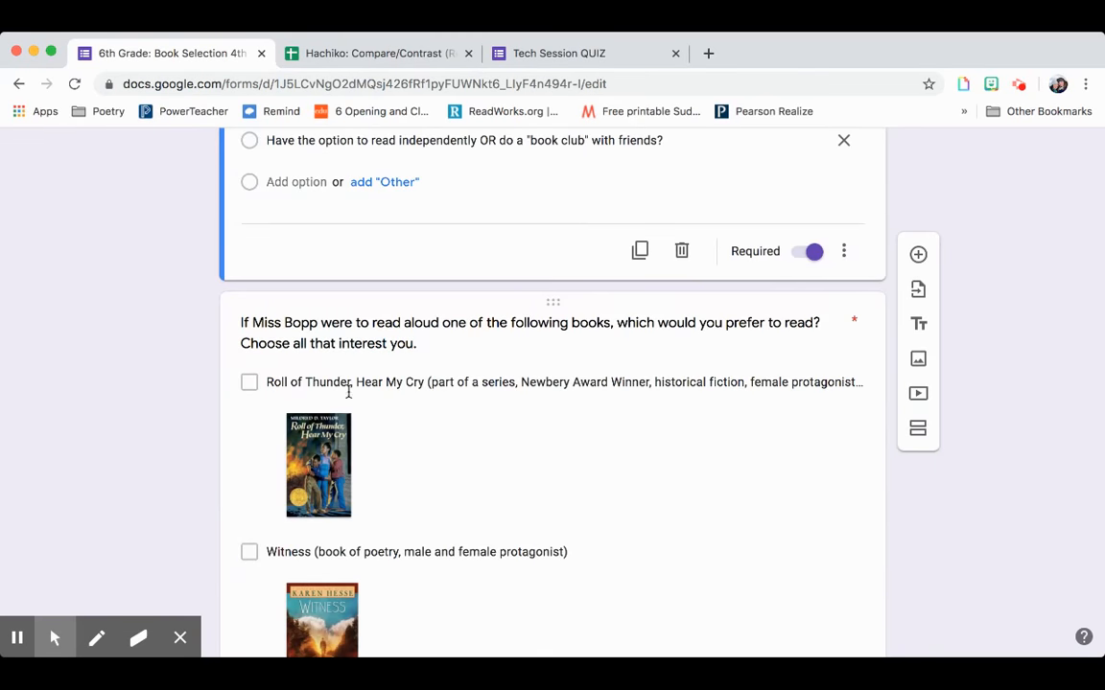
scroll(307, 392, down, 3)
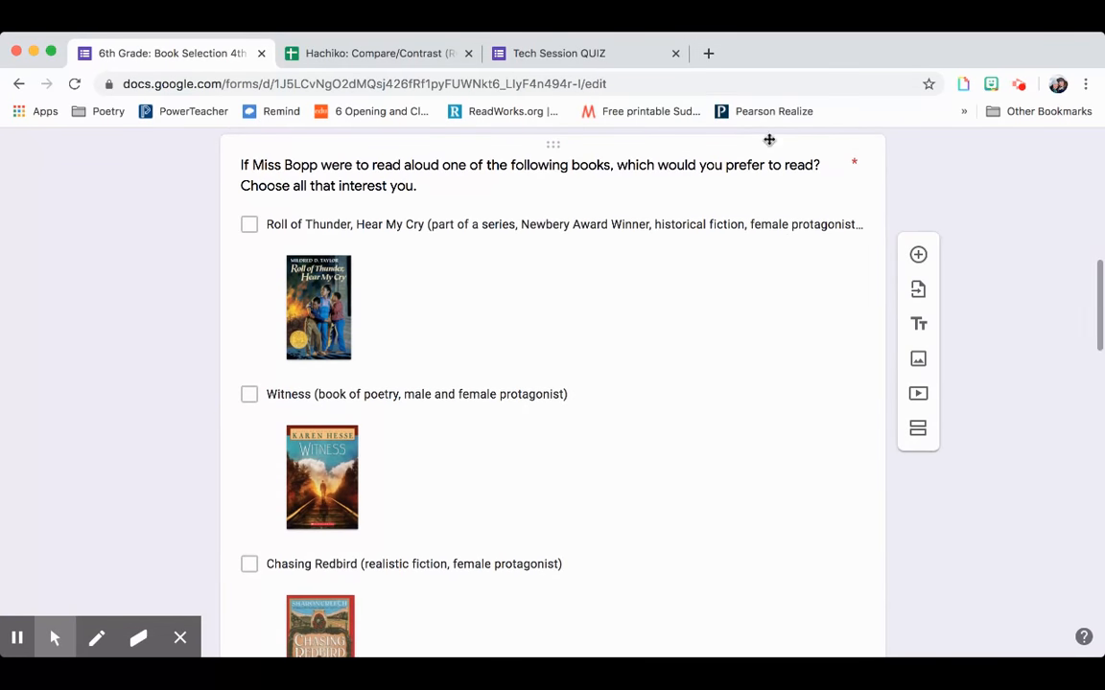
scroll(483, 463, down, 1)
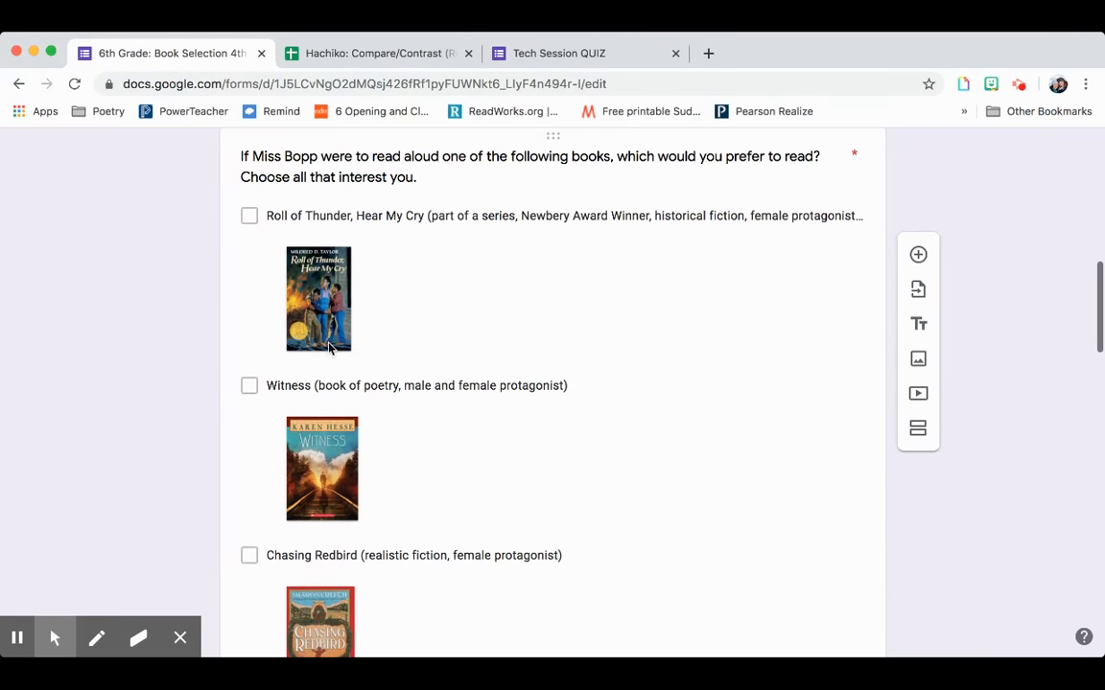
click(311, 311)
click(334, 369)
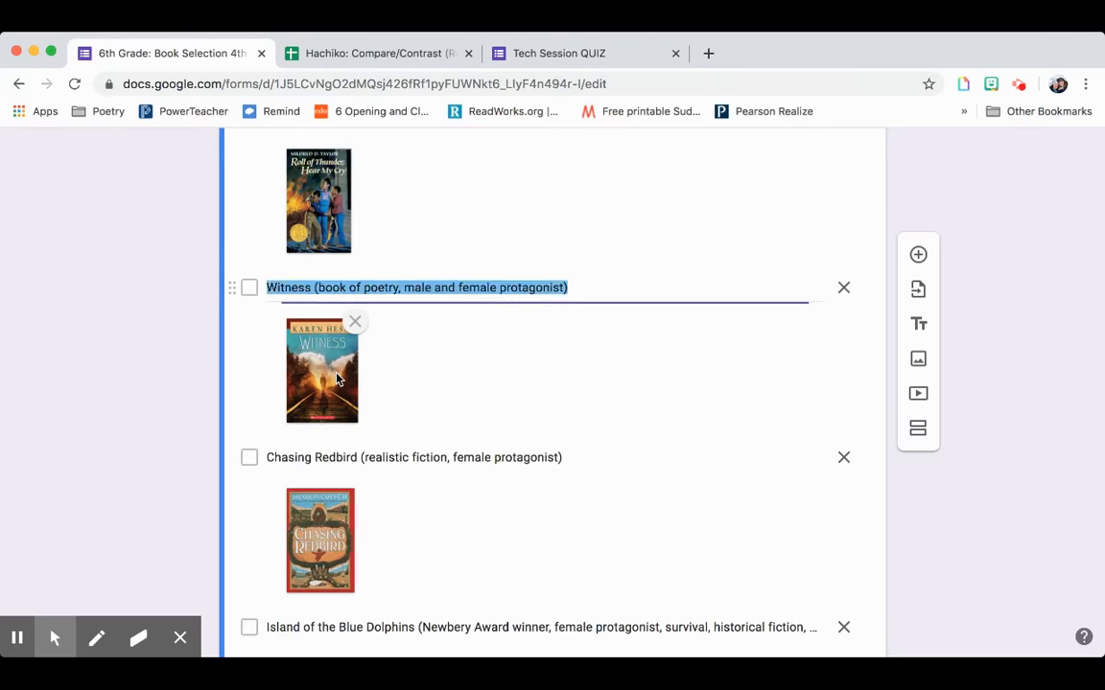
scroll(334, 369, down, 6)
scroll(336, 377, down, 6)
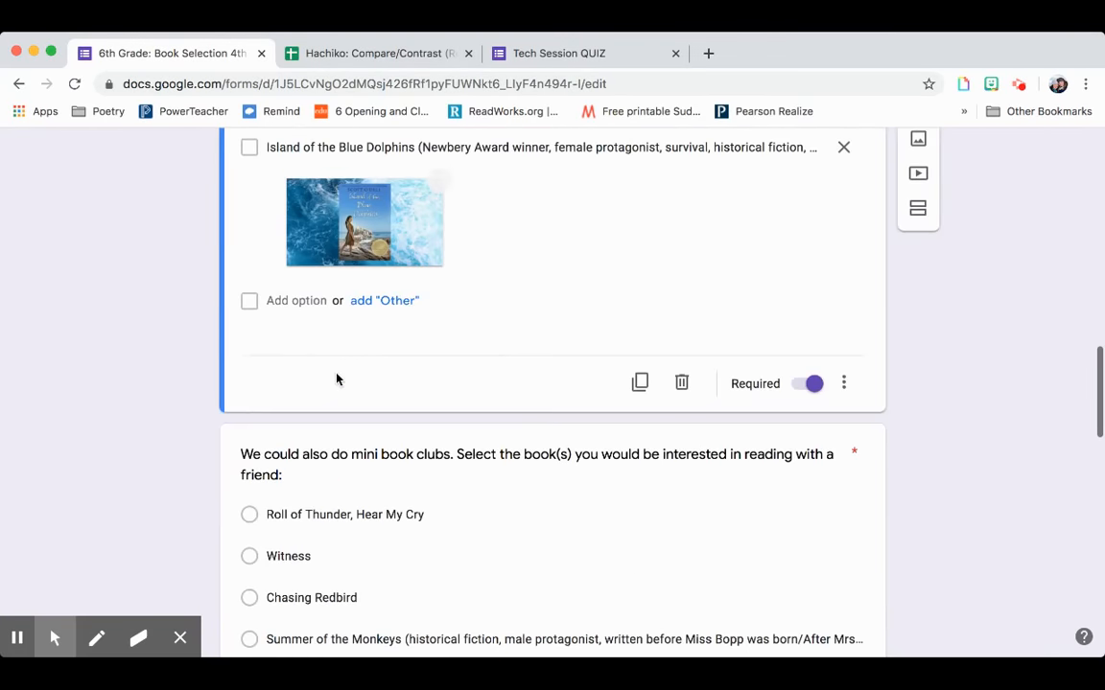
scroll(534, 402, down, 12)
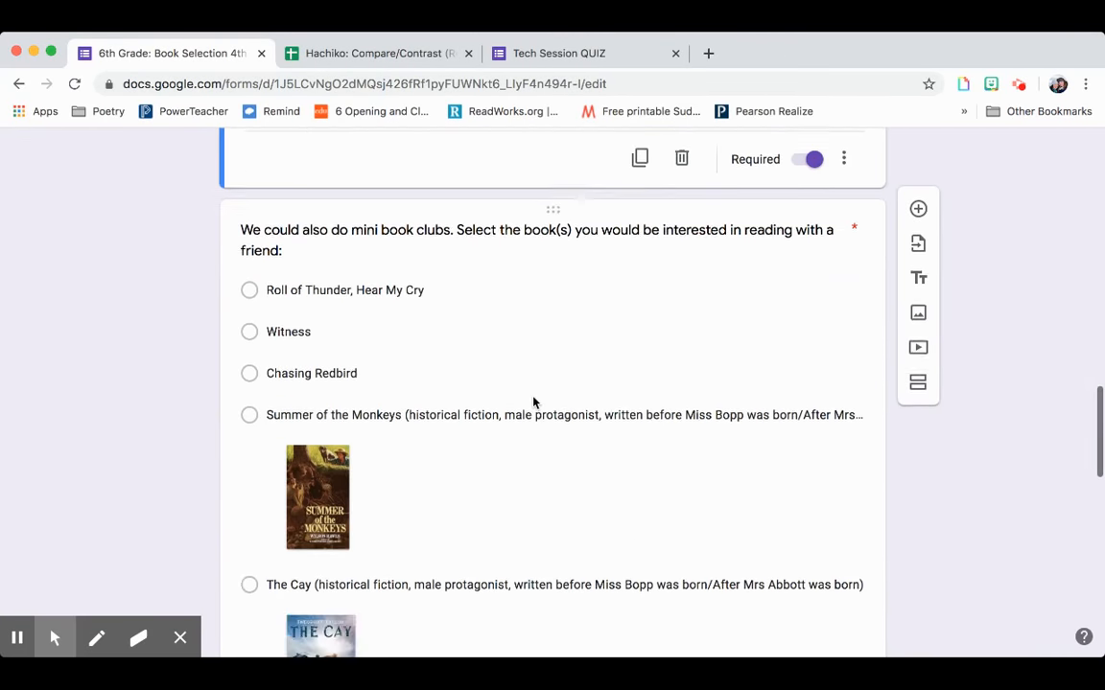
scroll(534, 403, up, 20)
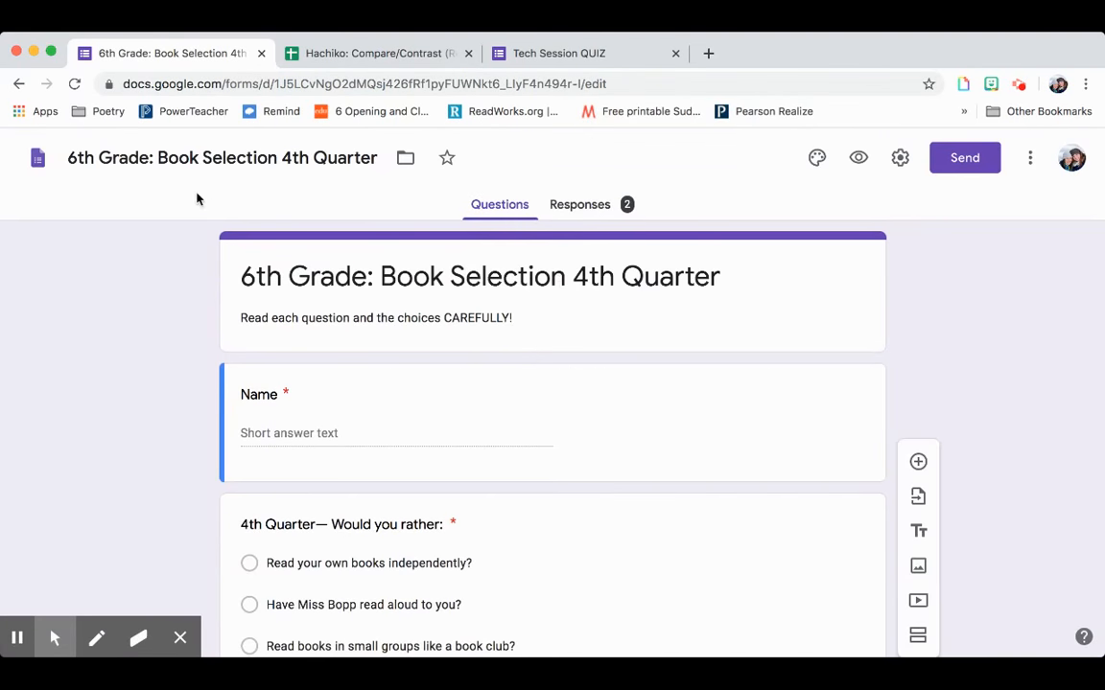
Return to the Forms home page and open the "7th Grade: Book Selection 4th Quarter" form.
click(19, 83)
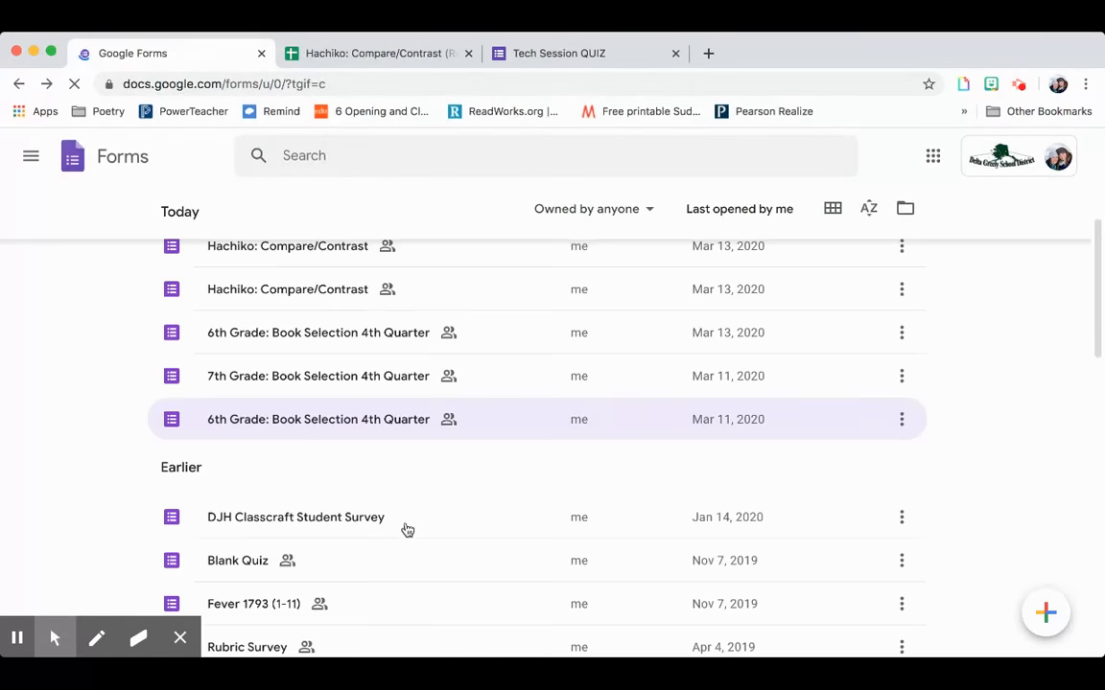
scroll(408, 530, down, 1)
click(352, 351)
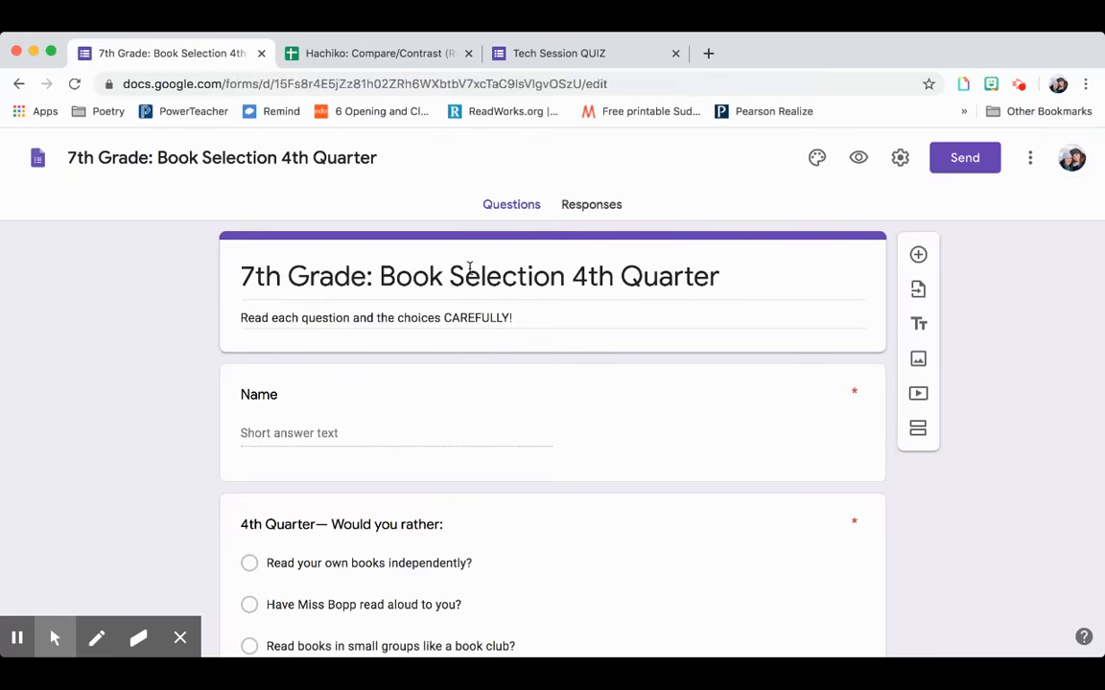
Create a new spreadsheet from the 7th grade form's responses.
click(582, 205)
click(816, 262)
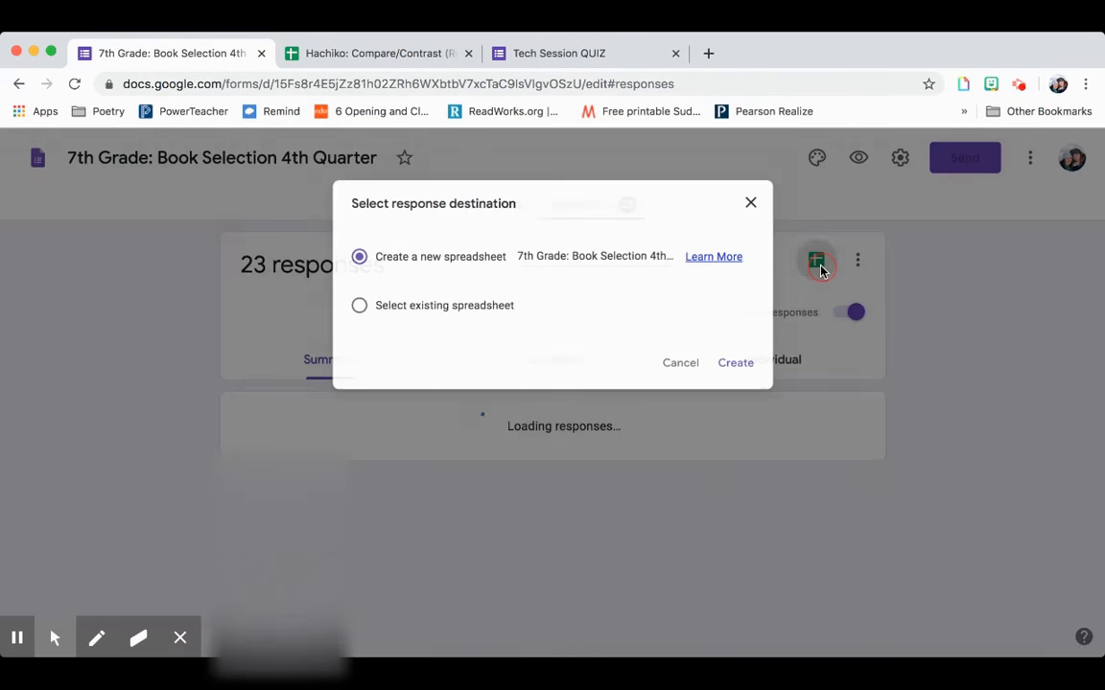
click(764, 373)
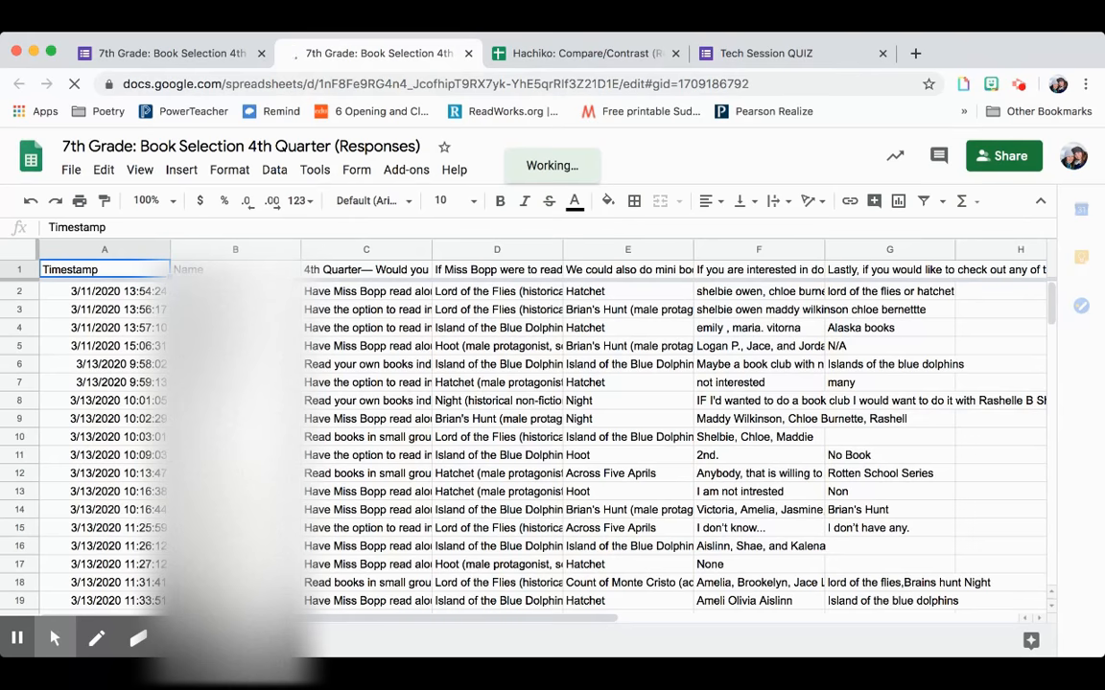
Read through the submitted answers in the response spreadsheet, checking individual book choices, and go back to the 7th grade form.
scroll(429, 372, down, 1)
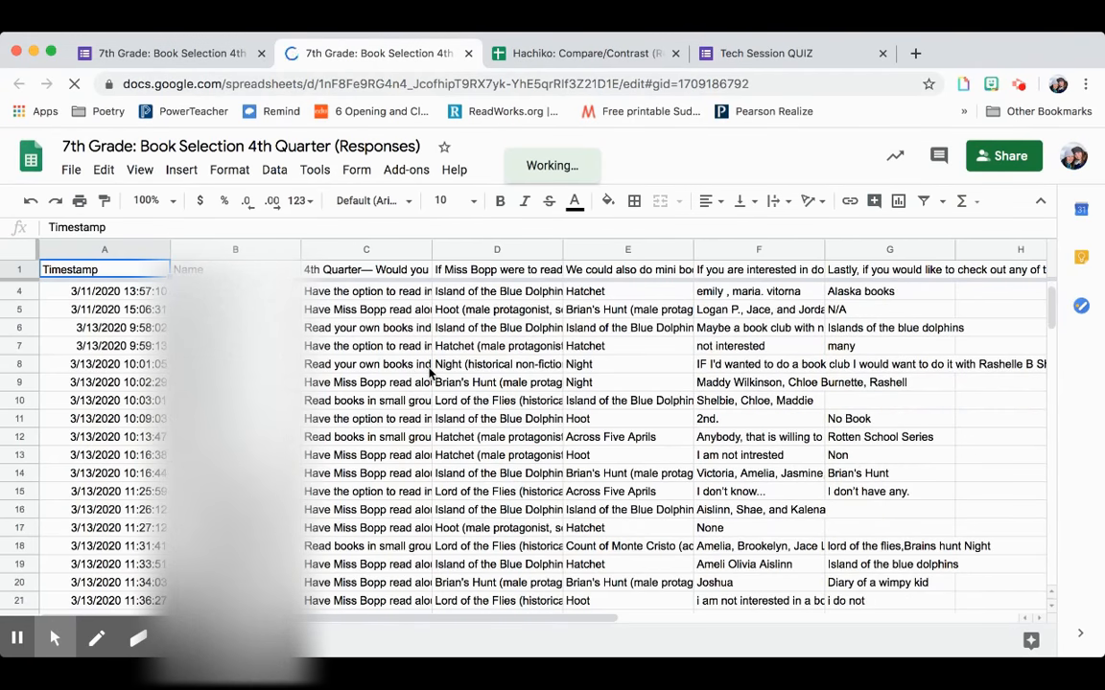
scroll(429, 372, down, 1)
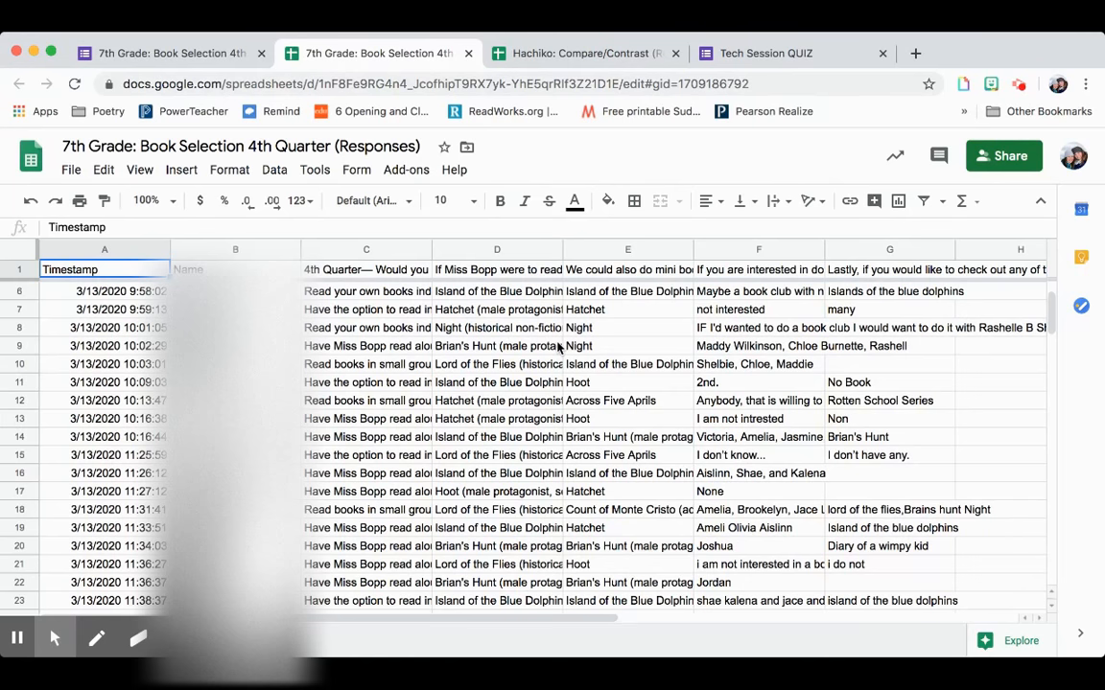
scroll(559, 347, down, 2)
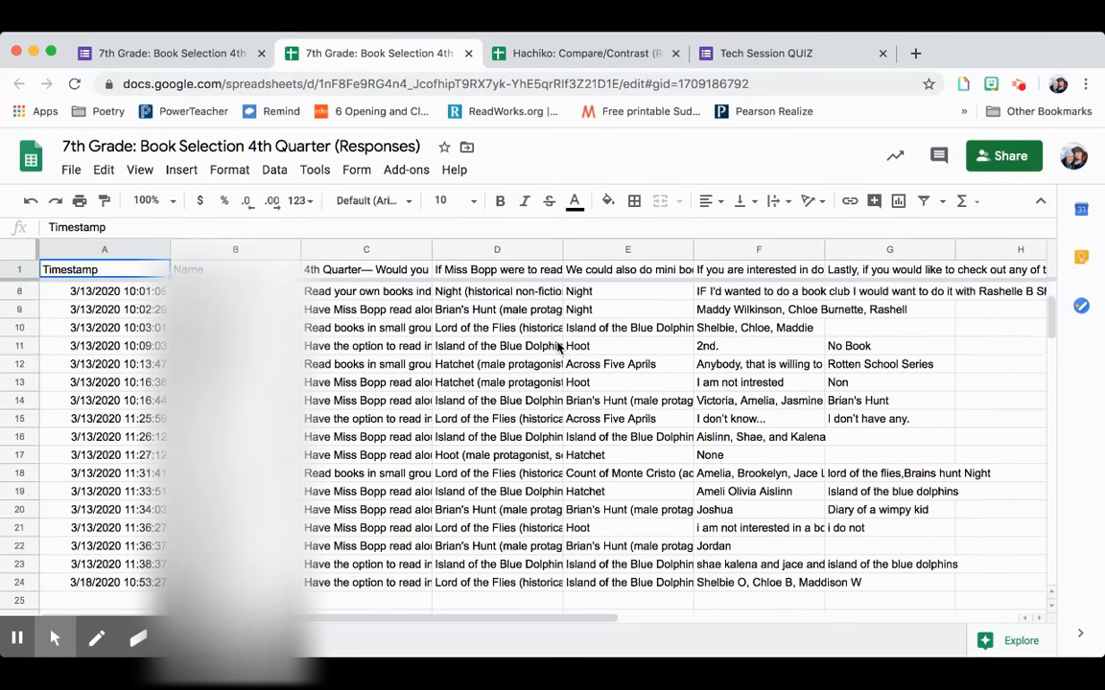
scroll(844, 364, up, 4)
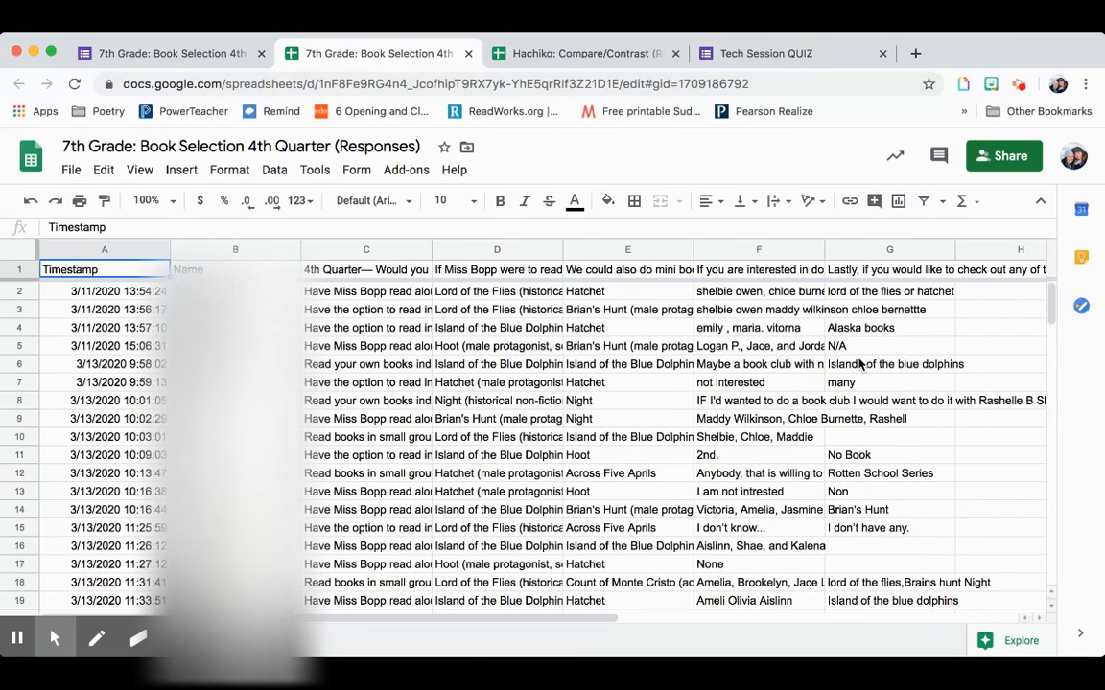
click(866, 314)
click(868, 327)
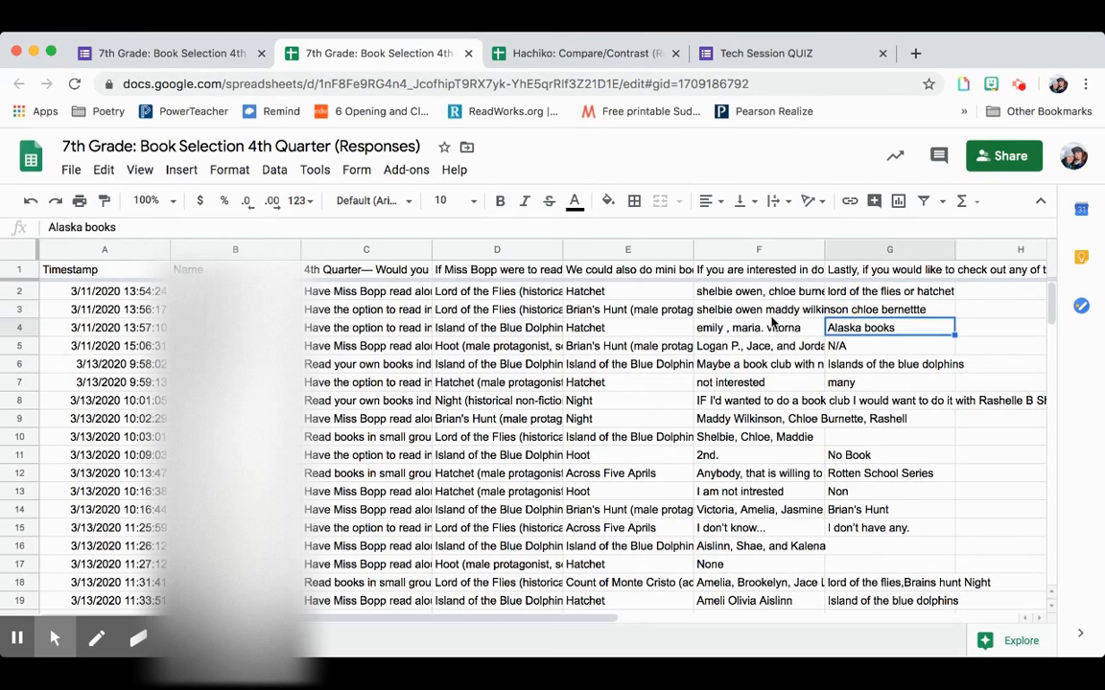
click(480, 331)
click(476, 311)
click(489, 346)
click(172, 53)
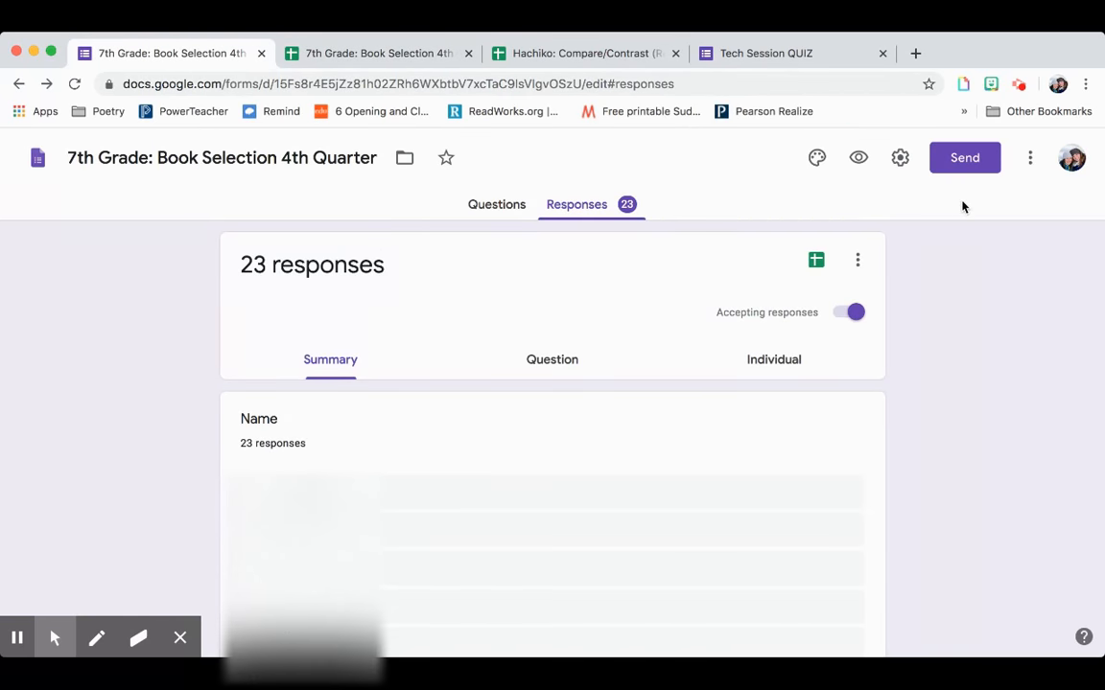
Switch to the live Tech Session QUIZ form, select its web address and open the quiz for editing.
click(746, 52)
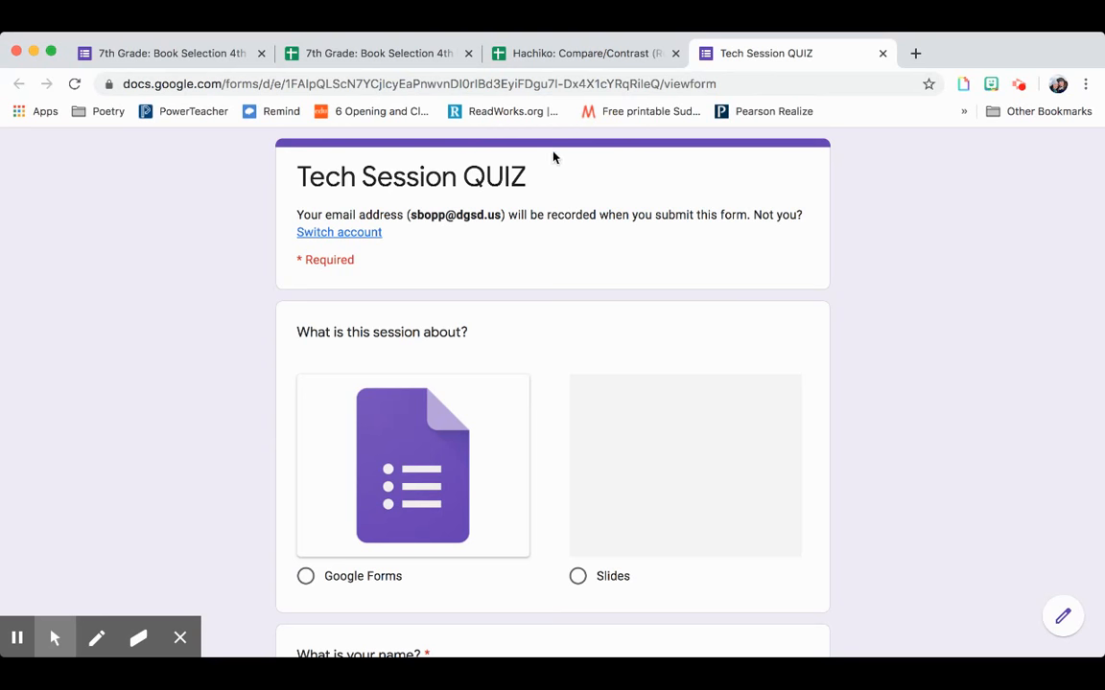
click(519, 84)
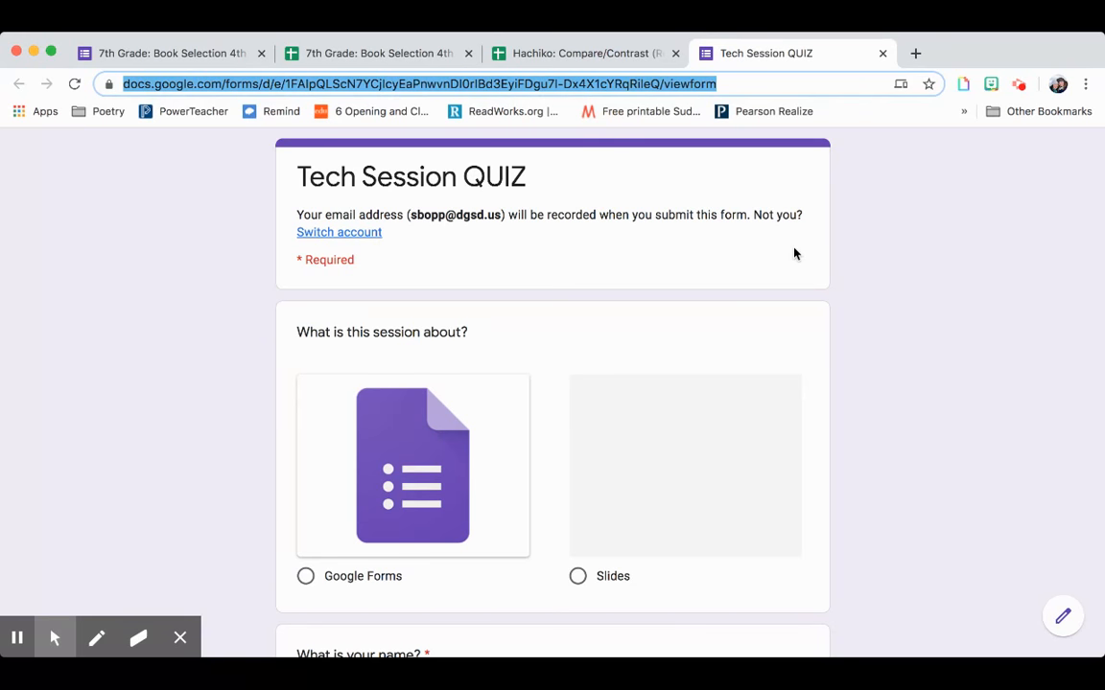
click(1061, 633)
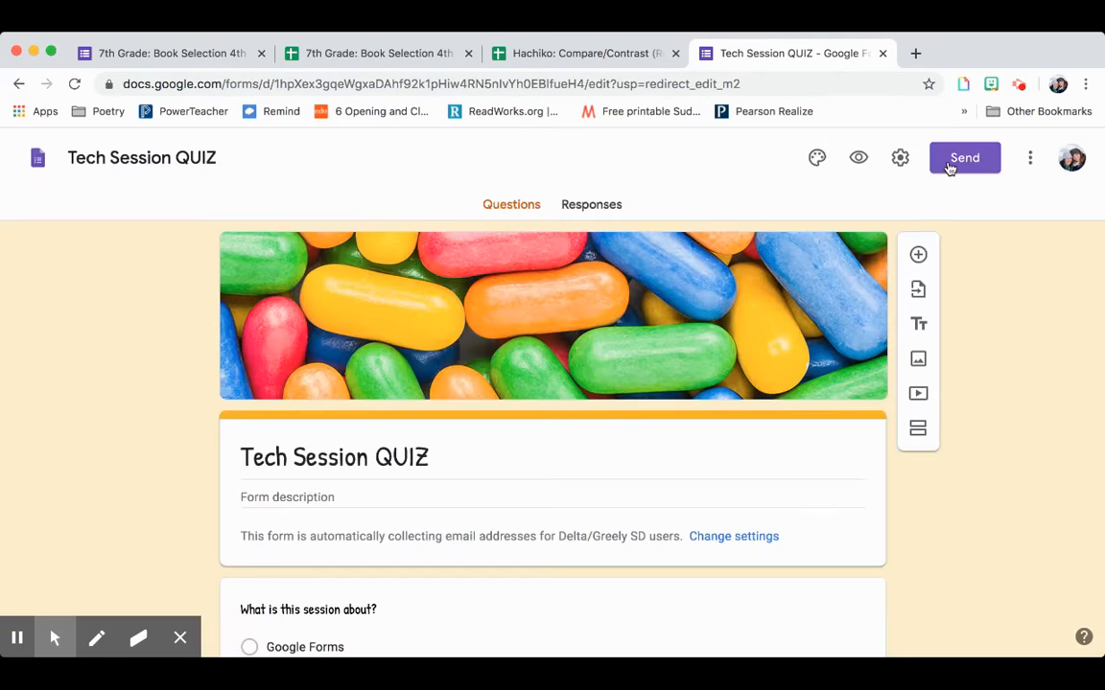
Open the quiz's send options and examine the email recipient, subject and invitation message fields.
click(950, 163)
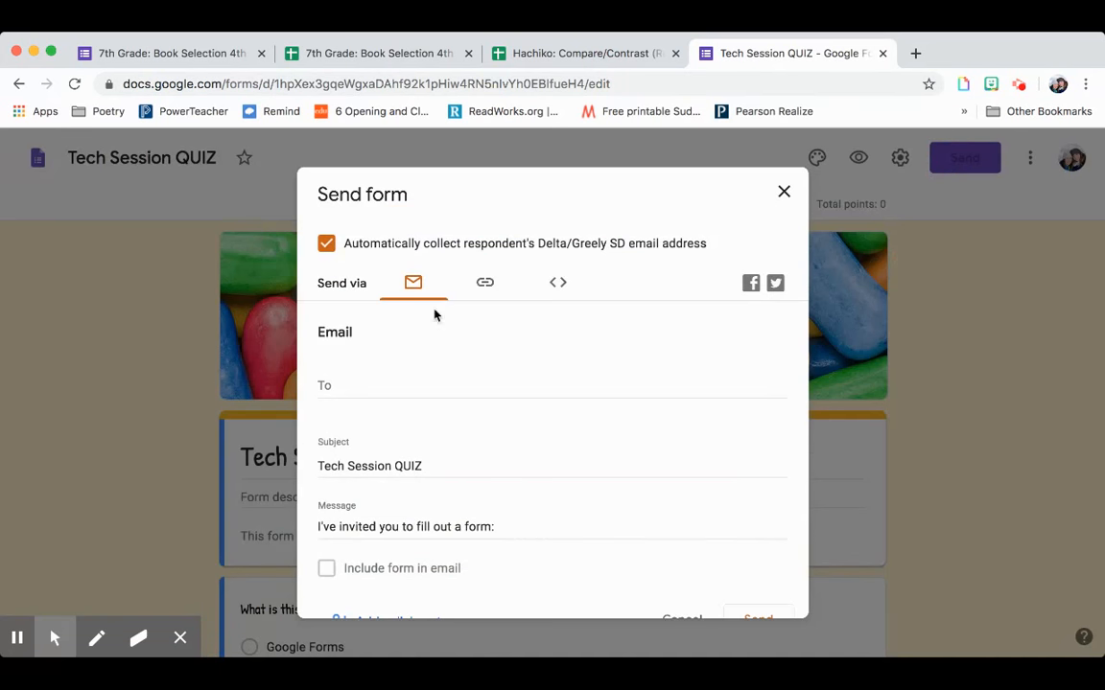
scroll(384, 405, down, 2)
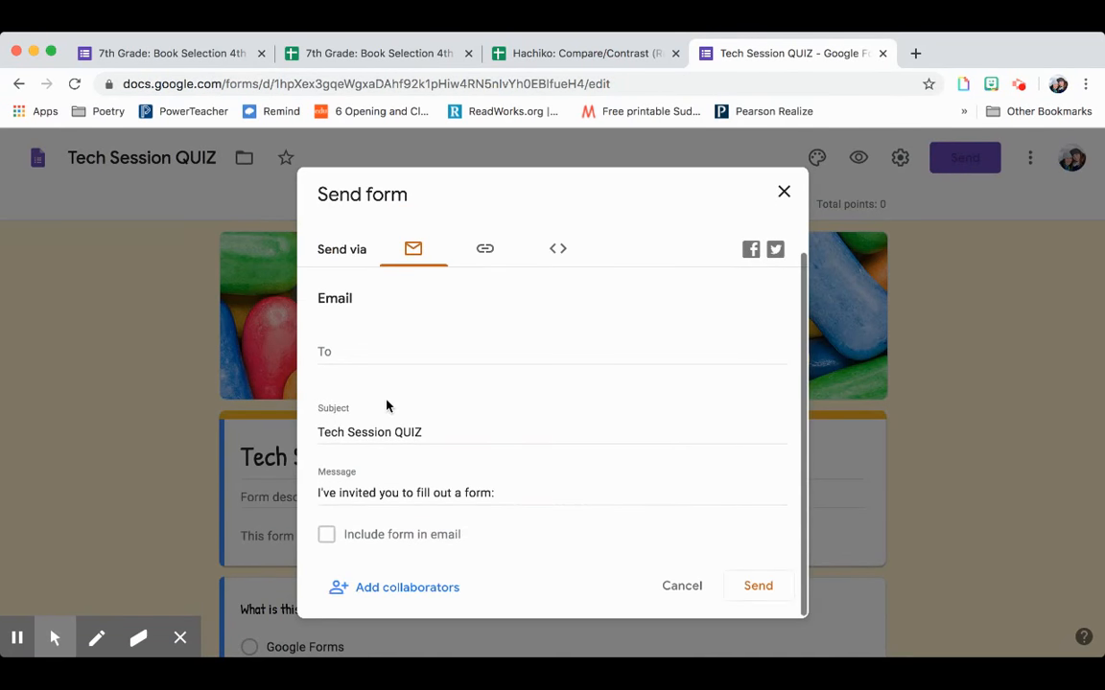
double_click(365, 492)
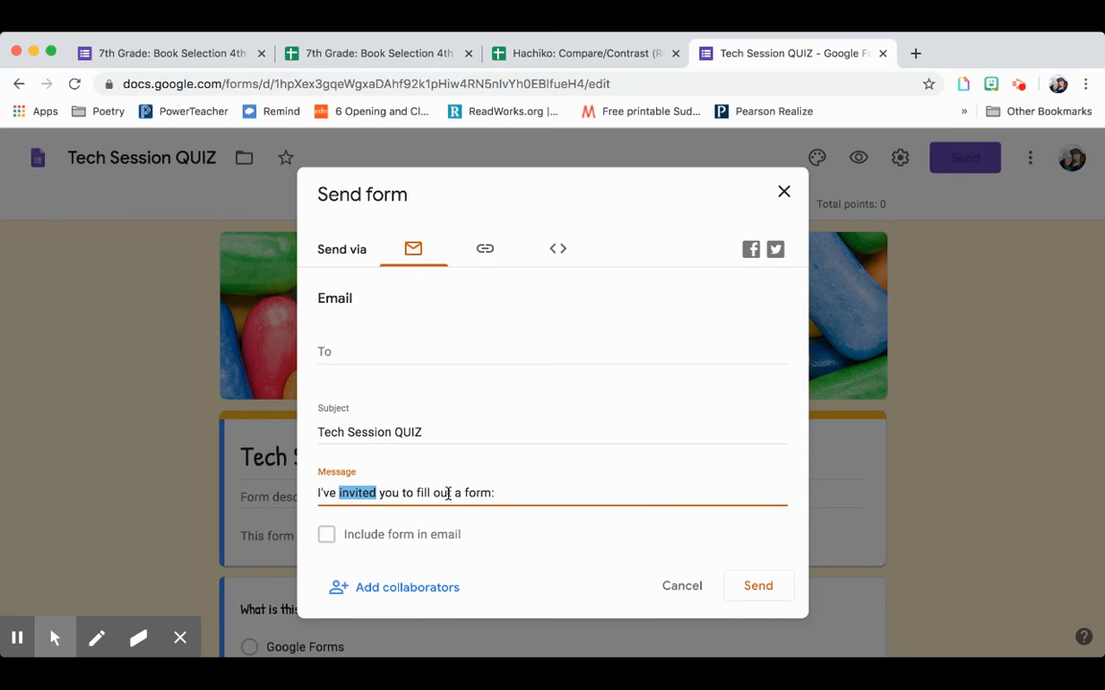
click(489, 495)
key(BackSpace)
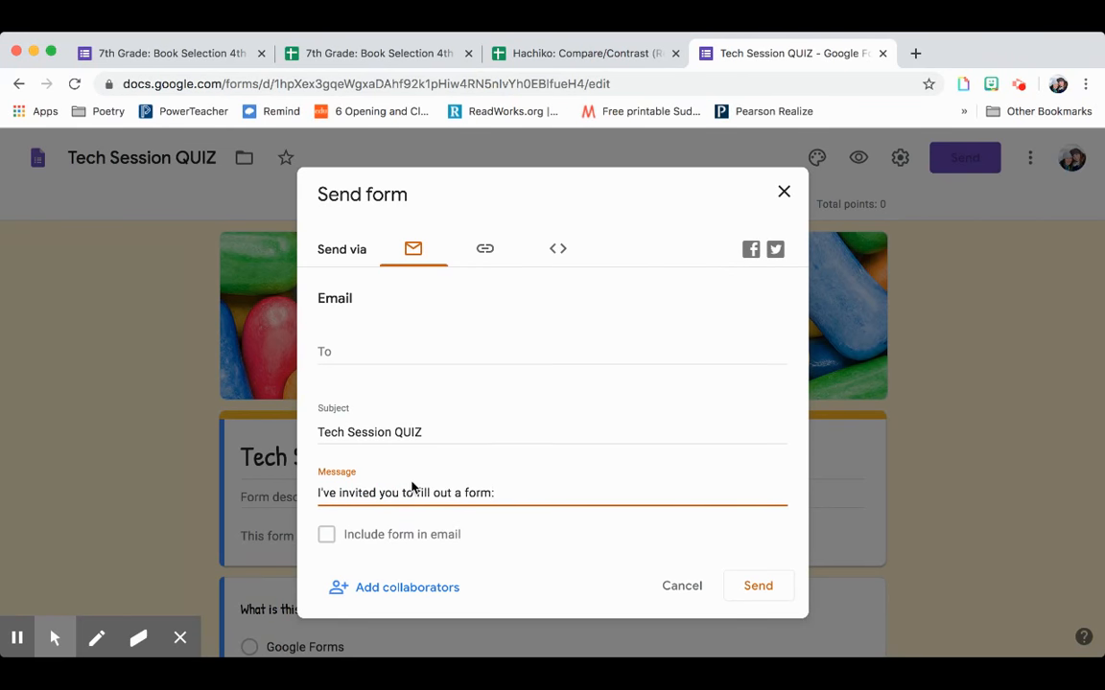
text(:)
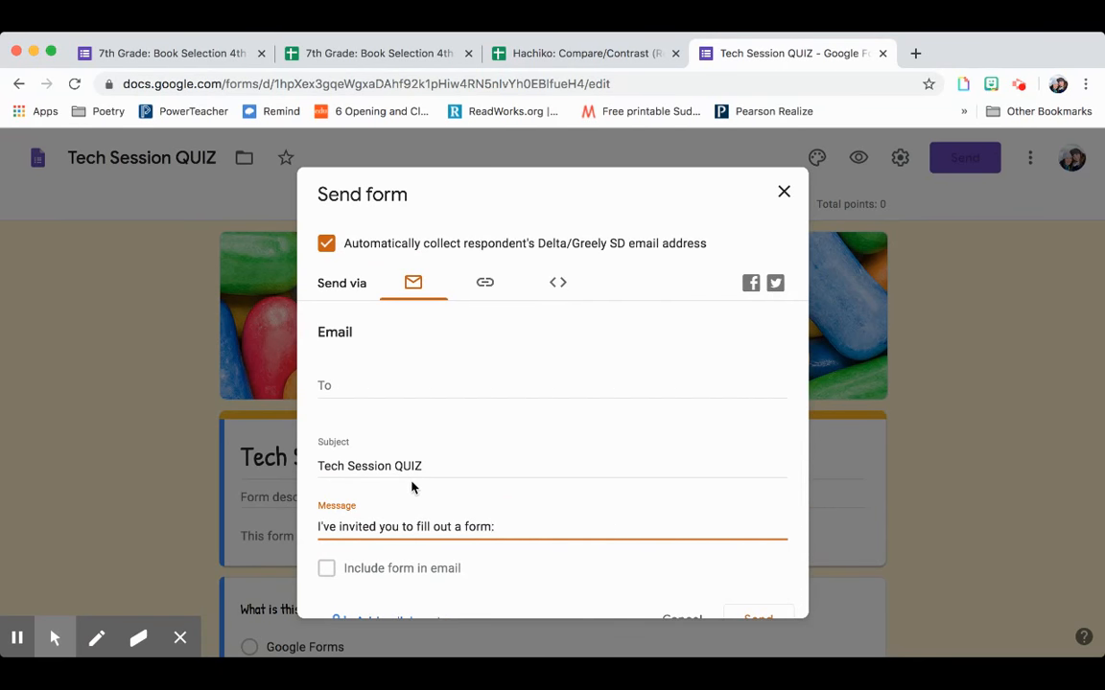
text(:)
Turn off automatic collection of respondents' Delta/Greely SD email addresses and close the send options without sending the quiz.
click(415, 243)
scroll(436, 393, down, 2)
scroll(436, 389, up, 2)
scroll(437, 401, down, 2)
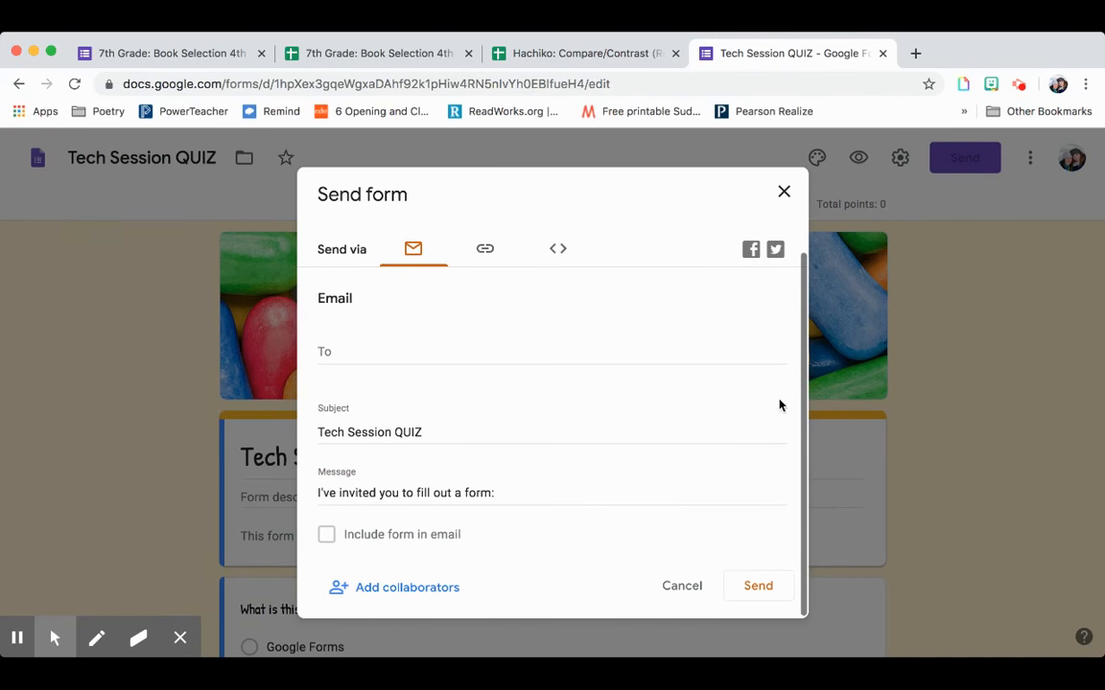
scroll(720, 400, up, 2)
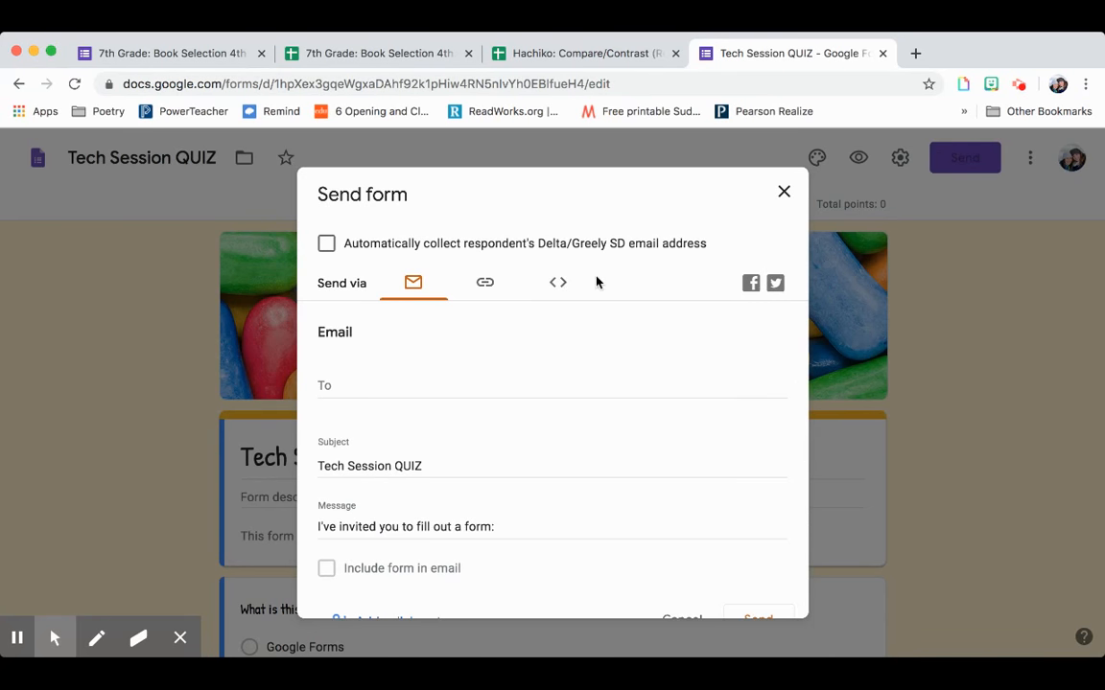
click(784, 192)
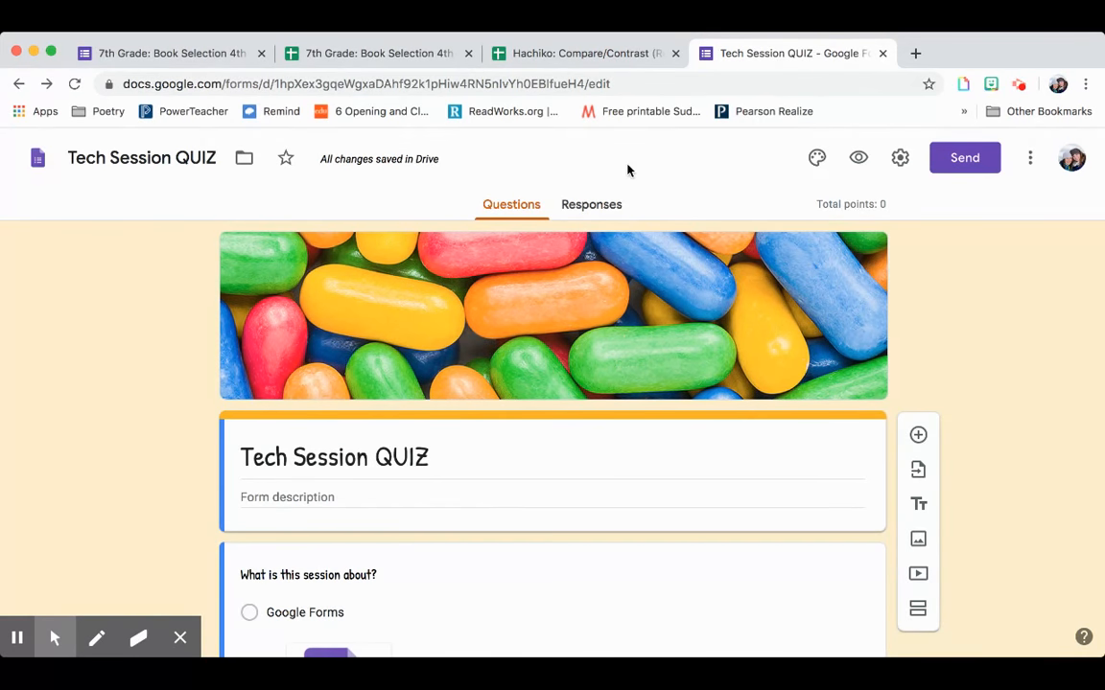
click(1019, 87)
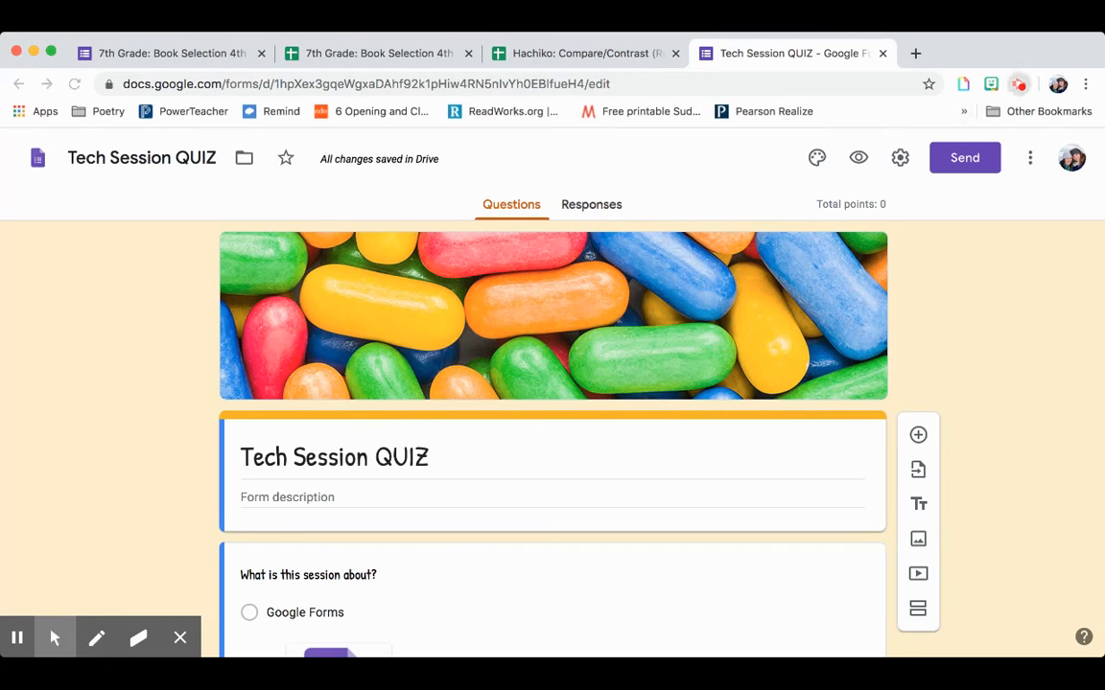